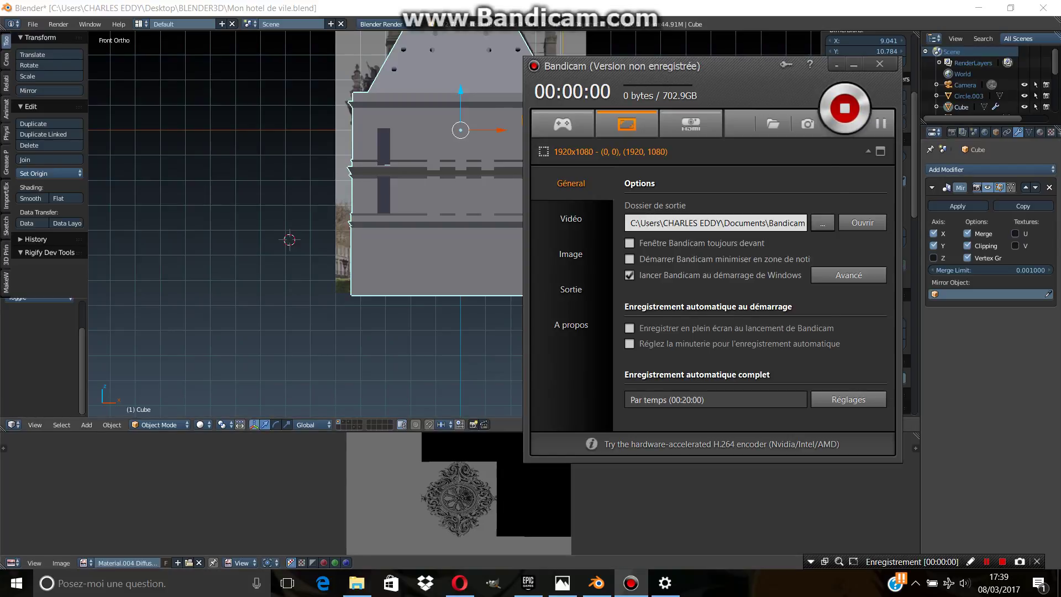
- Send both Corinthian column objects to layer 1 through the Move to Layer popup
{"action": "scroll", "coordinate": [455, 222], "scroll_direction": "up", "scroll_amount": 3}
{"action": "scroll", "coordinate": [454, 222], "scroll_direction": "up", "scroll_amount": 2}
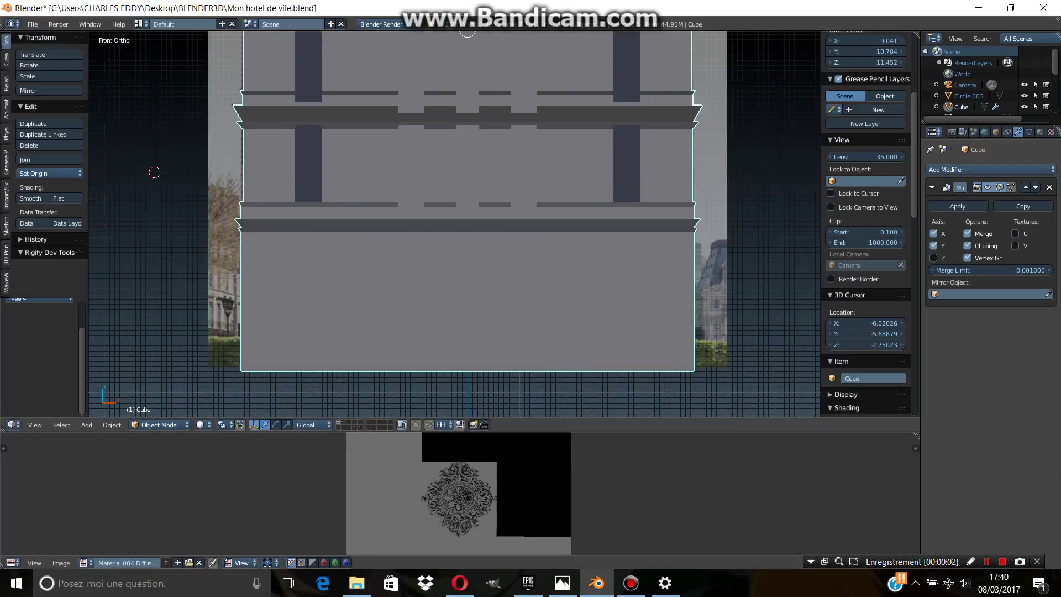
{"action": "key", "text": "ctrl+z"}
{"action": "key", "text": "ctrl+z"}
{"action": "scroll", "coordinate": [454, 221], "scroll_direction": "down", "scroll_amount": 4}
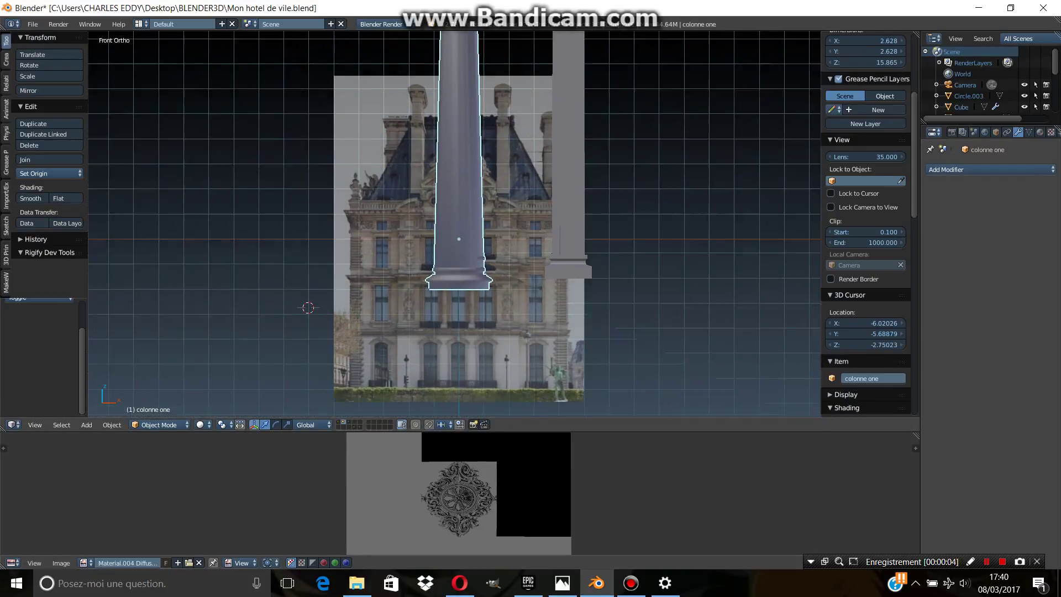
{"action": "scroll", "coordinate": [454, 224], "scroll_direction": "down", "scroll_amount": 3}
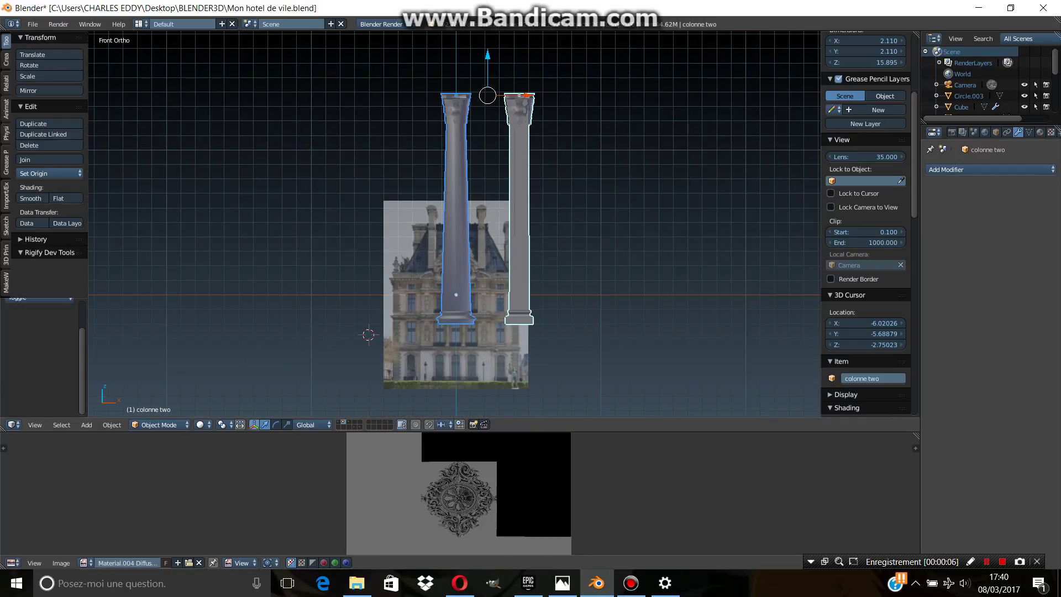
{"action": "key", "text": "m"}
{"action": "left_click", "coordinate": [670, 317]}
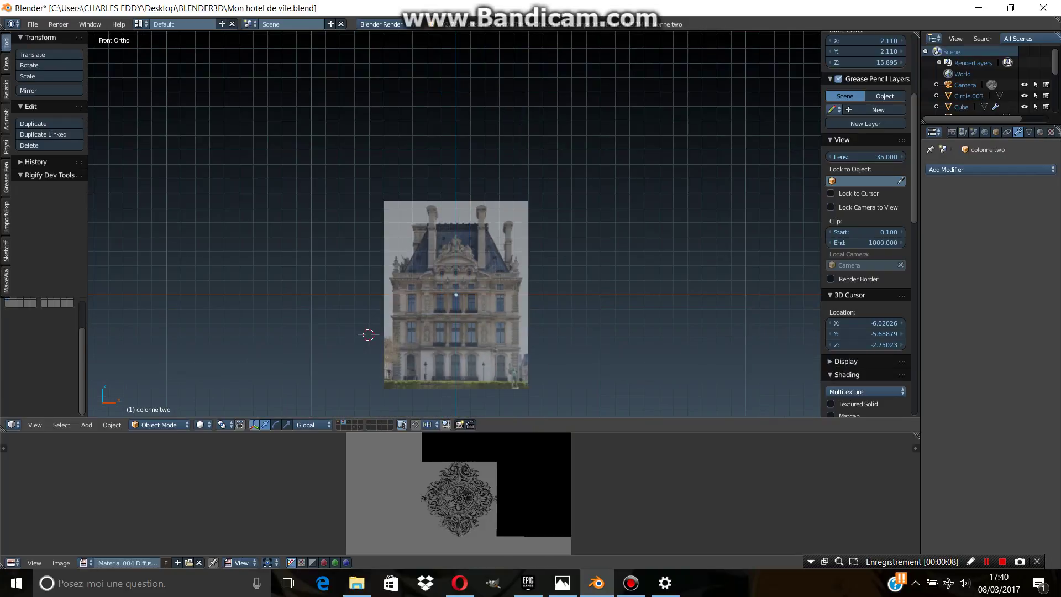
- Show layer 1 and scale colonne one down to about a third of its size
{"action": "key", "text": "1"}
{"action": "scroll", "coordinate": [455, 224], "scroll_direction": "up", "scroll_amount": 3}
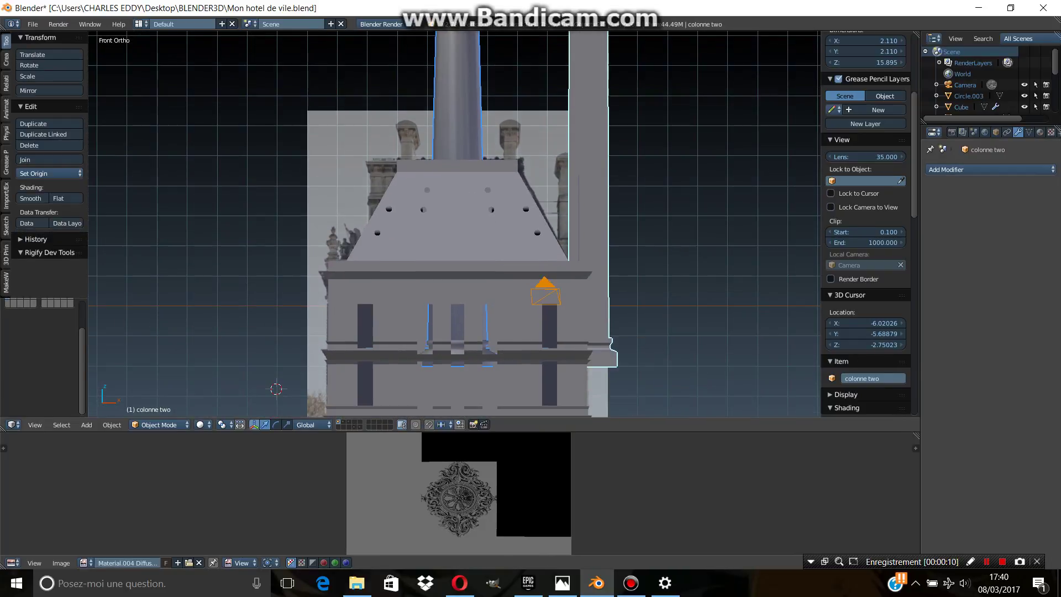
{"action": "scroll", "coordinate": [455, 223], "scroll_direction": "down", "scroll_amount": 3}
{"action": "scroll", "coordinate": [453, 394], "scroll_direction": "up", "scroll_amount": 1}
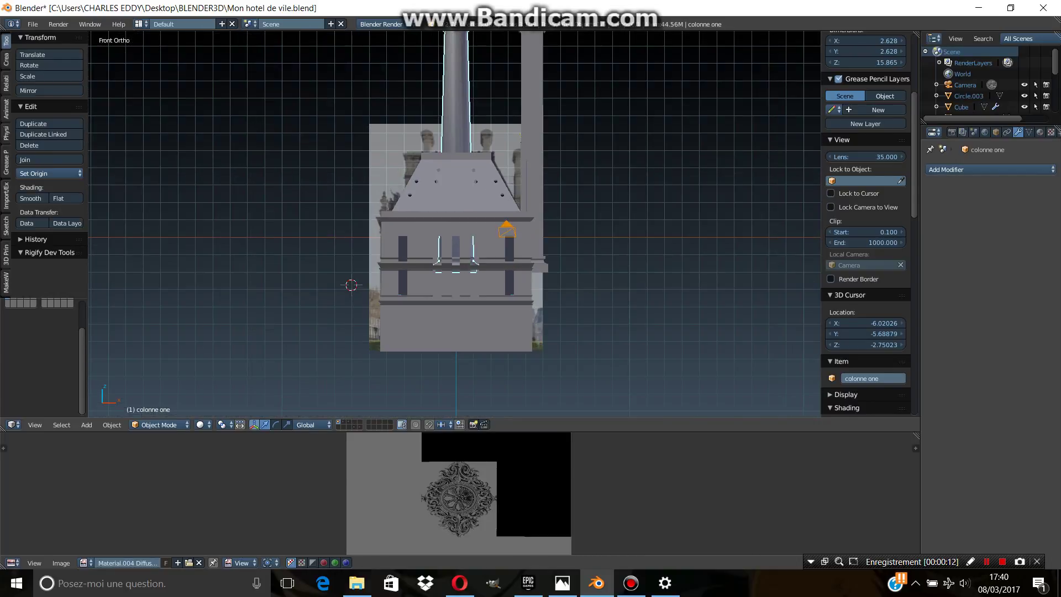
{"action": "key", "text": "s"}
{"action": "key", "text": "Return"}
{"action": "middle_click_drag", "start_coordinate": [454, 224], "coordinate": [493, 296], "text": "shift"}
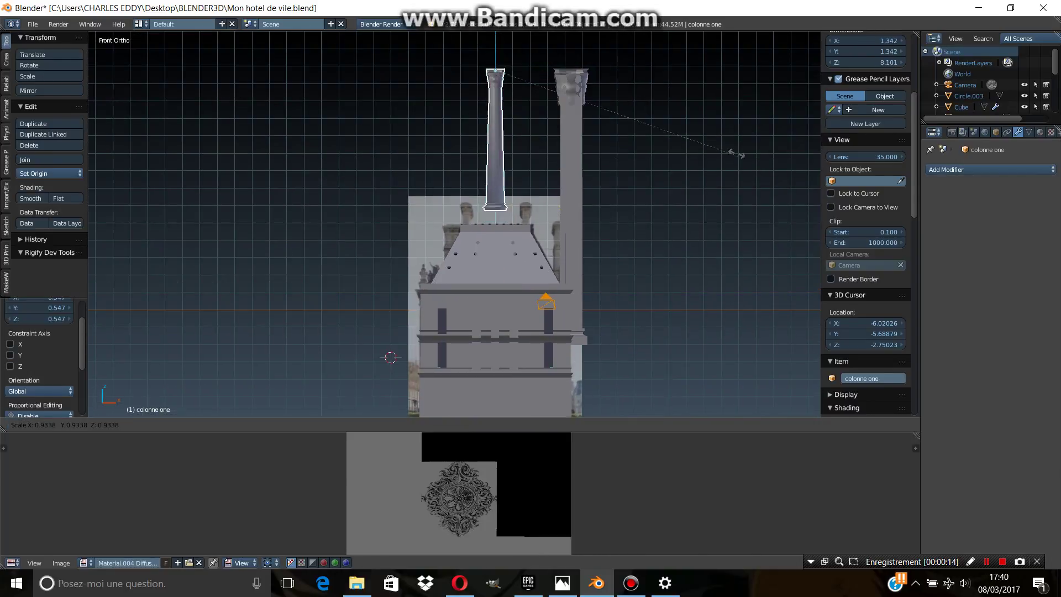
- Lower the column along Z onto the facade, shown in wireframe over the photo
{"action": "key", "text": "g"}
{"action": "key", "text": "z"}
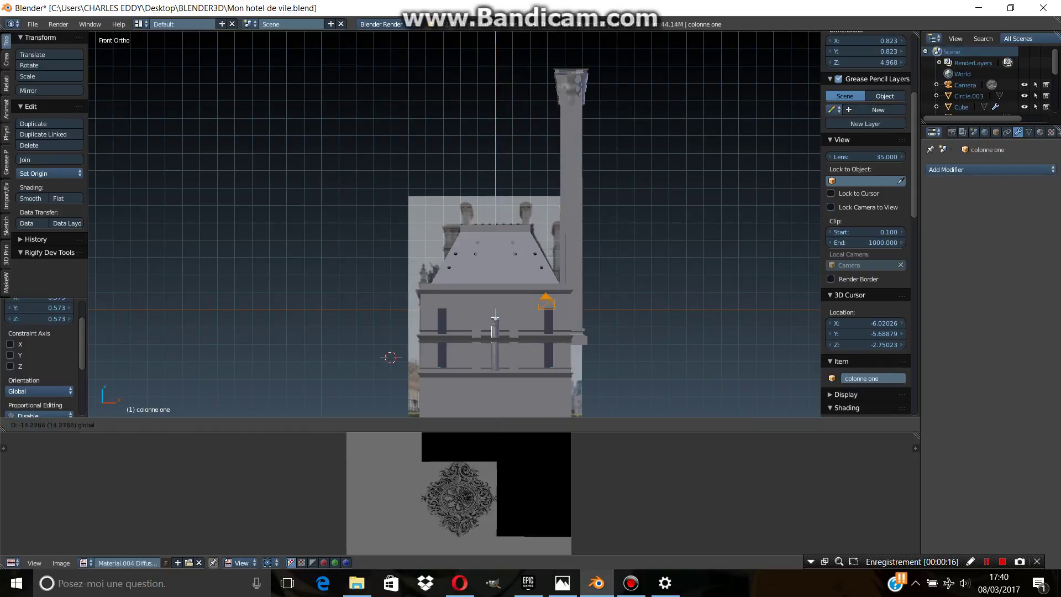
{"action": "key", "text": "Return"}
{"action": "key", "text": "z"}
{"action": "scroll", "coordinate": [454, 224], "scroll_direction": "up", "scroll_amount": 2}
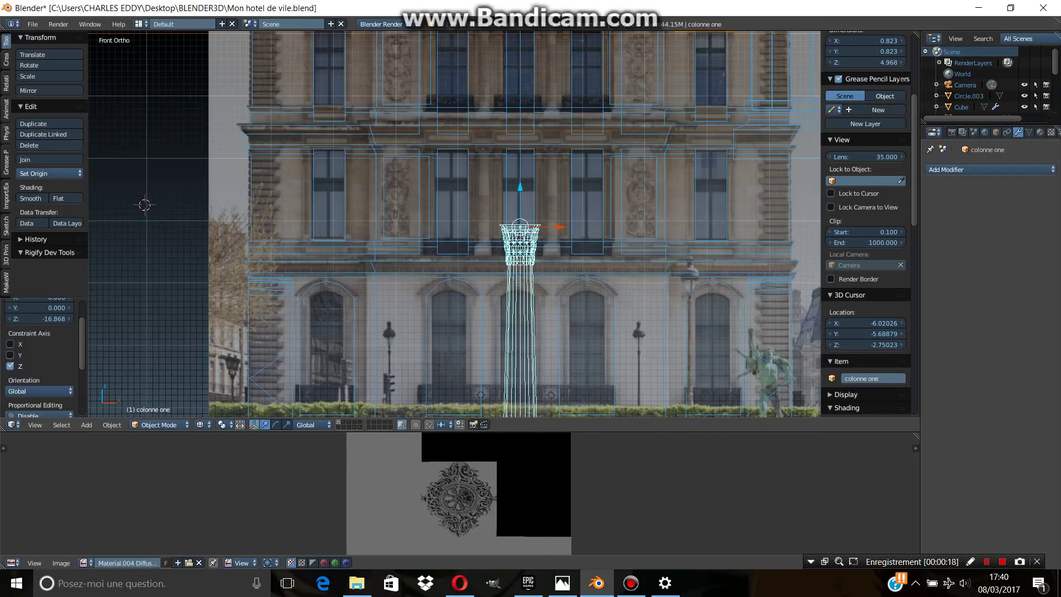
{"action": "scroll", "coordinate": [583, 142], "scroll_direction": "up", "scroll_amount": 3}
- Resize the column to fit one storey and shift it right along X
{"action": "key", "text": "s"}
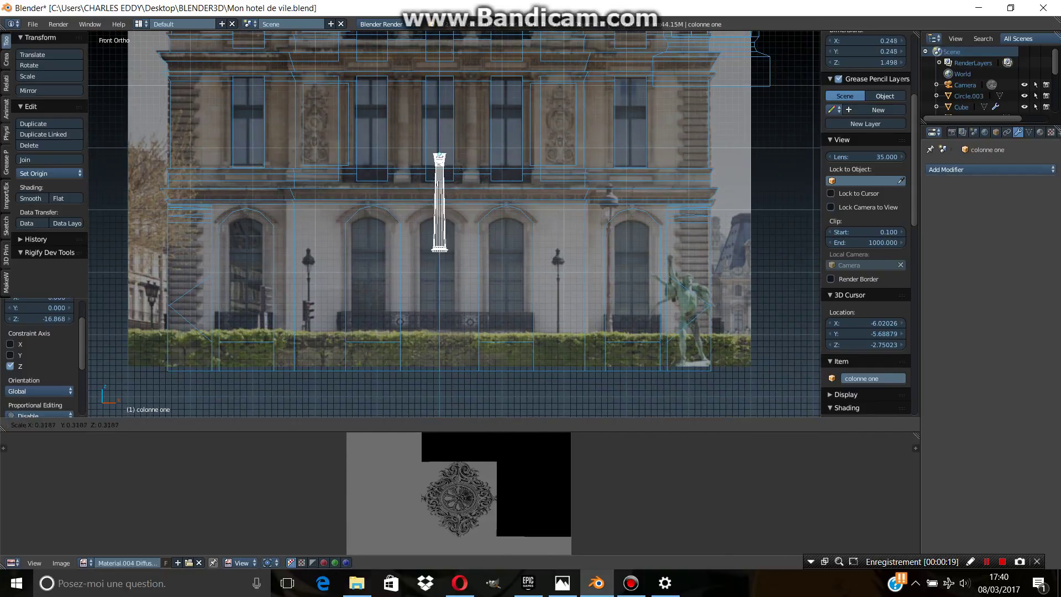
{"action": "key", "text": "Return"}
{"action": "scroll", "coordinate": [455, 224], "scroll_direction": "up", "scroll_amount": 2}
{"action": "scroll", "coordinate": [455, 223], "scroll_direction": "up", "scroll_amount": 2}
{"action": "key", "text": "g"}
{"action": "key", "text": "x"}
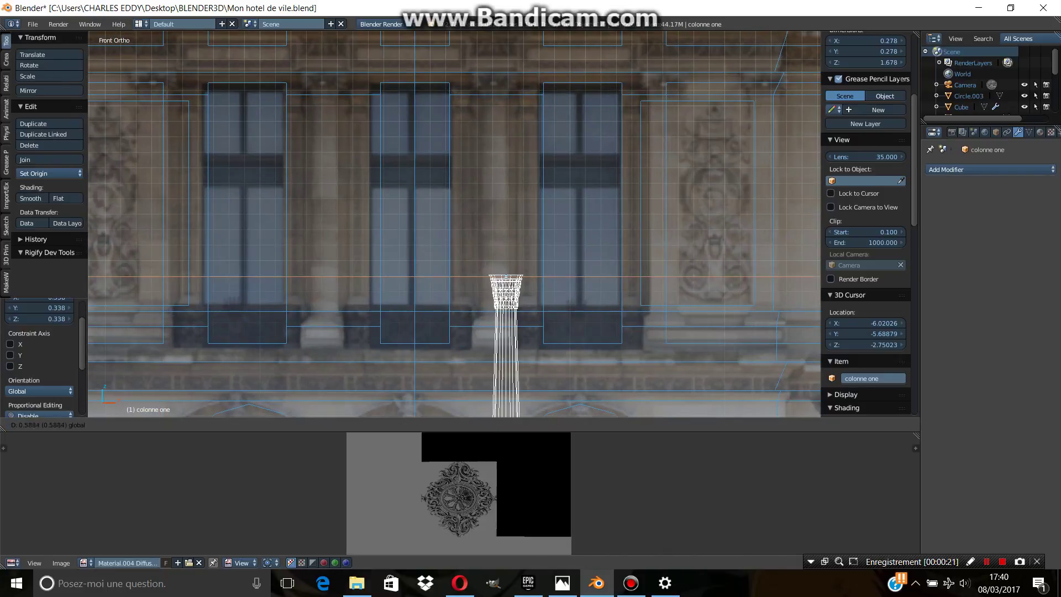
{"action": "key", "text": "Return"}
- Fine-tune the column along X and Z to sit between the upper-floor windows
{"action": "key", "text": "g"}
{"action": "key", "text": "x"}
{"action": "key", "text": "z"}
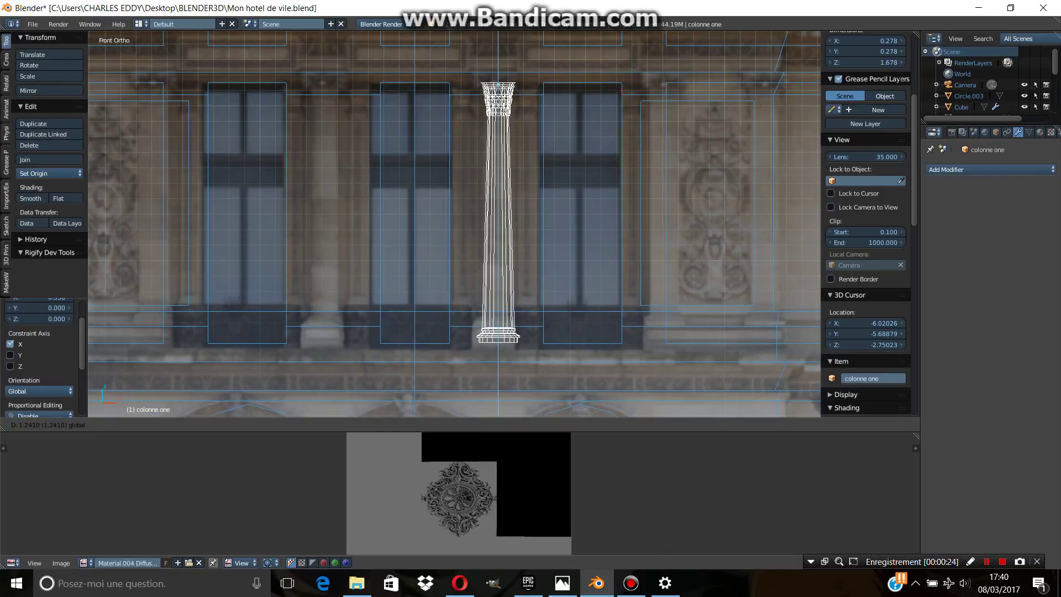
{"action": "key", "text": "Return"}
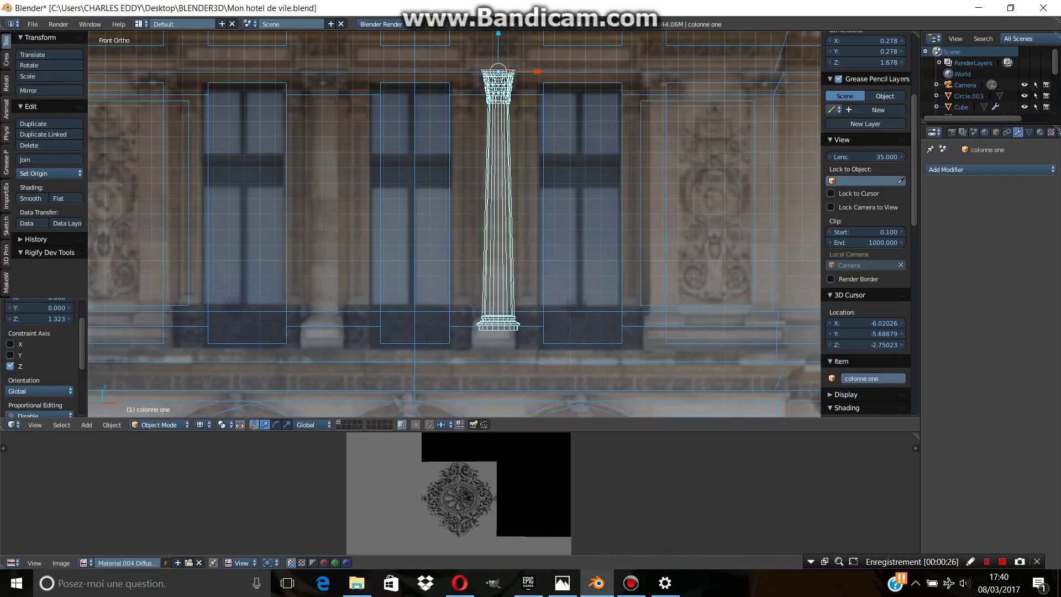
{"action": "key", "text": "g"}
{"action": "key", "text": "x"}
{"action": "key", "text": "Return"}
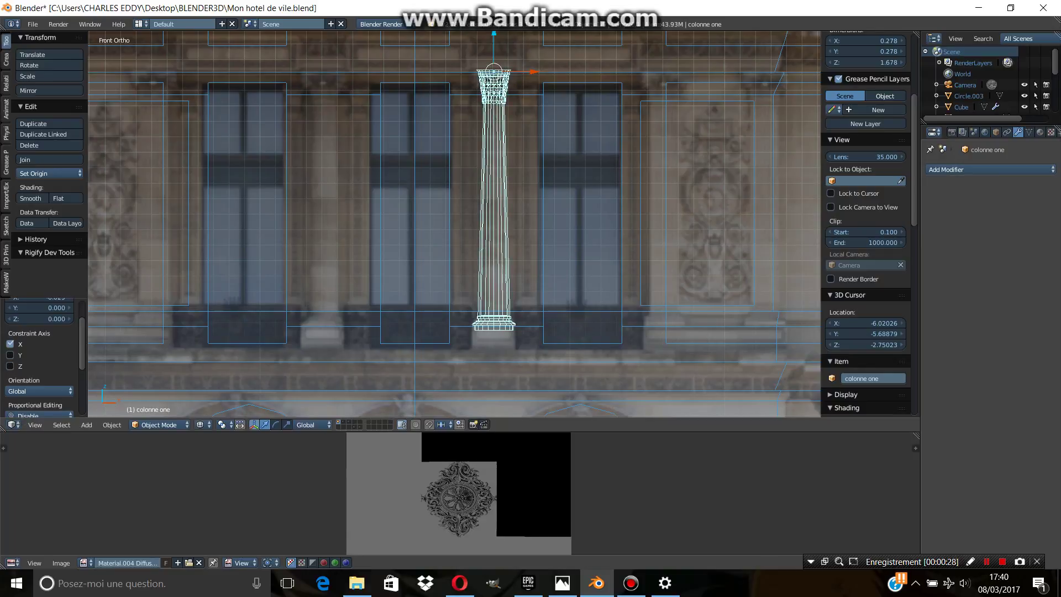
{"action": "key", "text": "g"}
{"action": "key", "text": "z"}
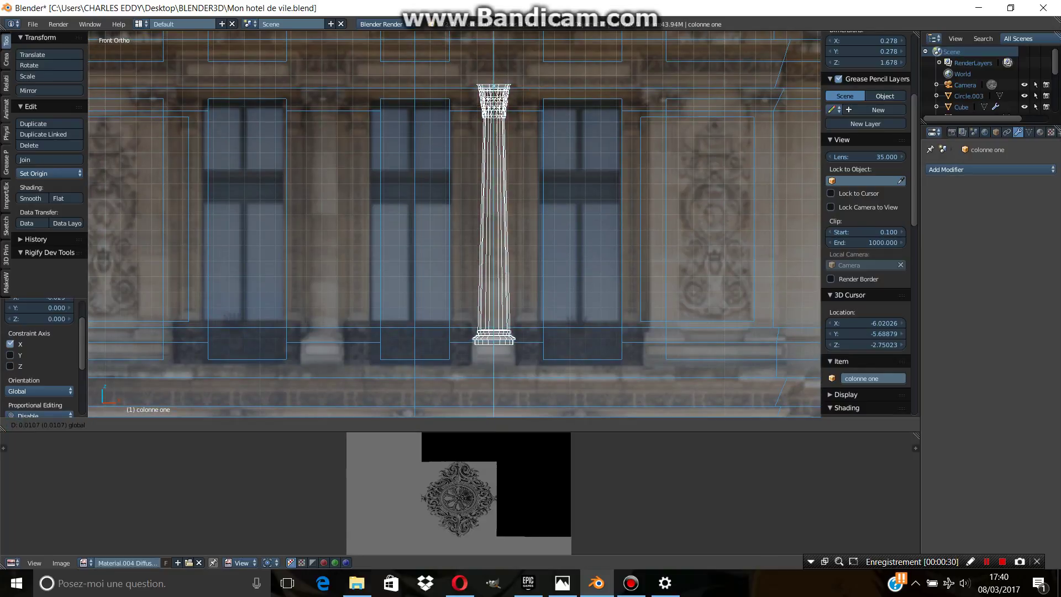
{"action": "key", "text": "Return"}
- Pull column one forward along Y onto the front face of the facade
{"action": "middle_click_drag", "start_coordinate": [454, 223], "coordinate": [490, 199]}
{"action": "scroll", "coordinate": [491, 200], "scroll_direction": "down", "scroll_amount": 5}
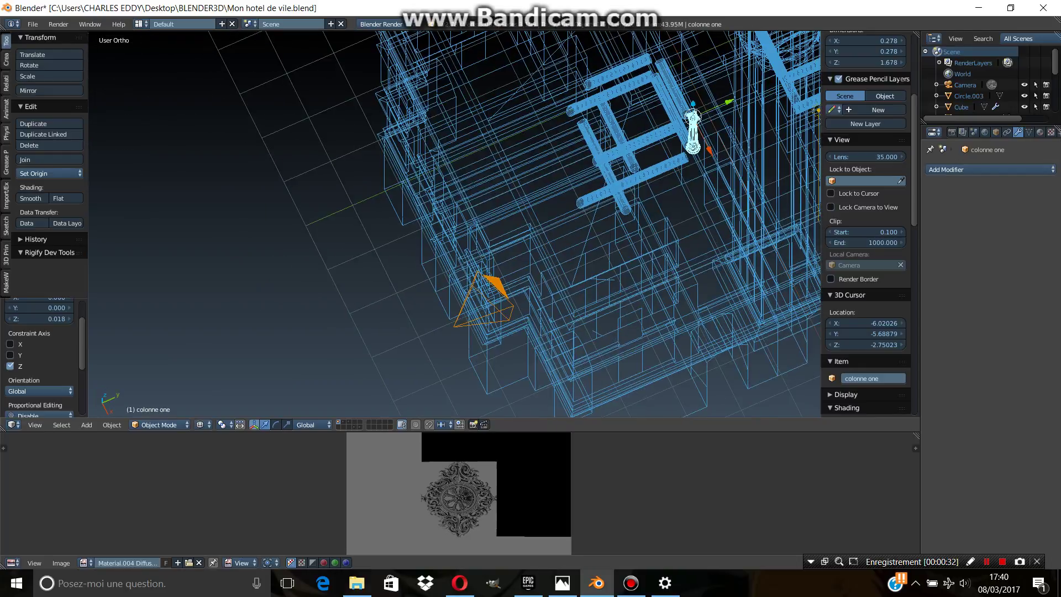
{"action": "key", "text": "g"}
{"action": "key", "text": "y"}
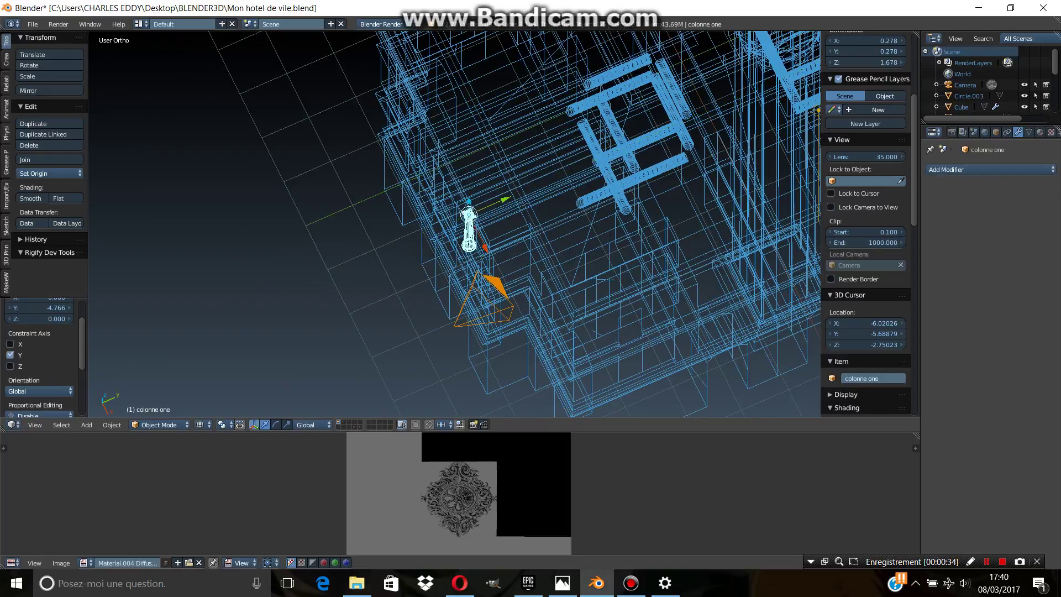
{"action": "key", "text": "Return"}
{"action": "key", "text": "z"}
{"action": "scroll", "coordinate": [454, 224], "scroll_direction": "up", "scroll_amount": 4}
{"action": "key", "text": "g"}
{"action": "key", "text": "y"}
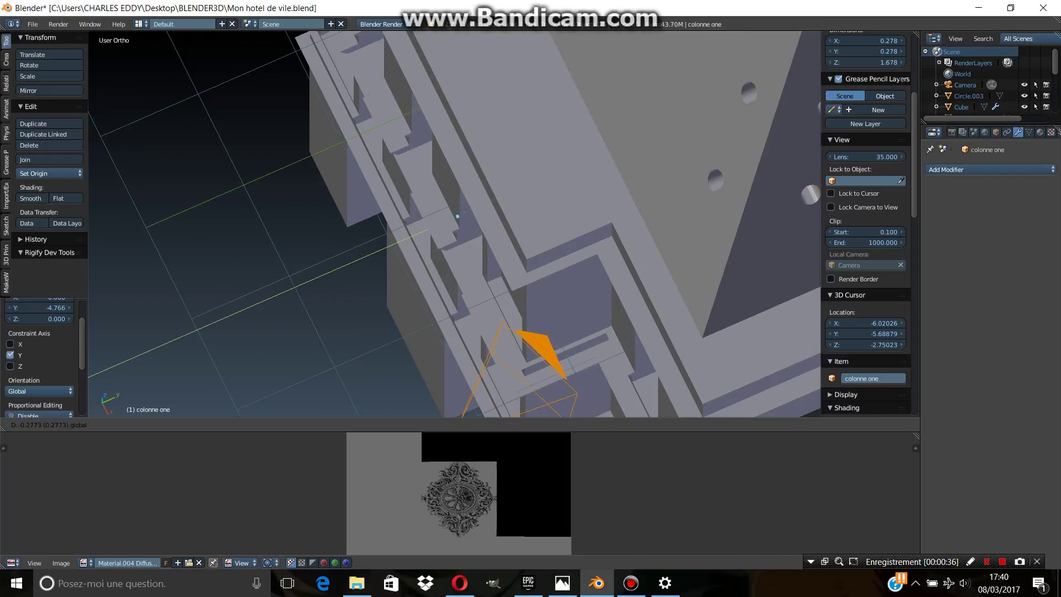
{"action": "key", "text": "Return"}
- Lower column one slightly along Z so its top sits under the cornice
{"action": "middle_click_drag", "start_coordinate": [455, 224], "coordinate": [487, 166]}
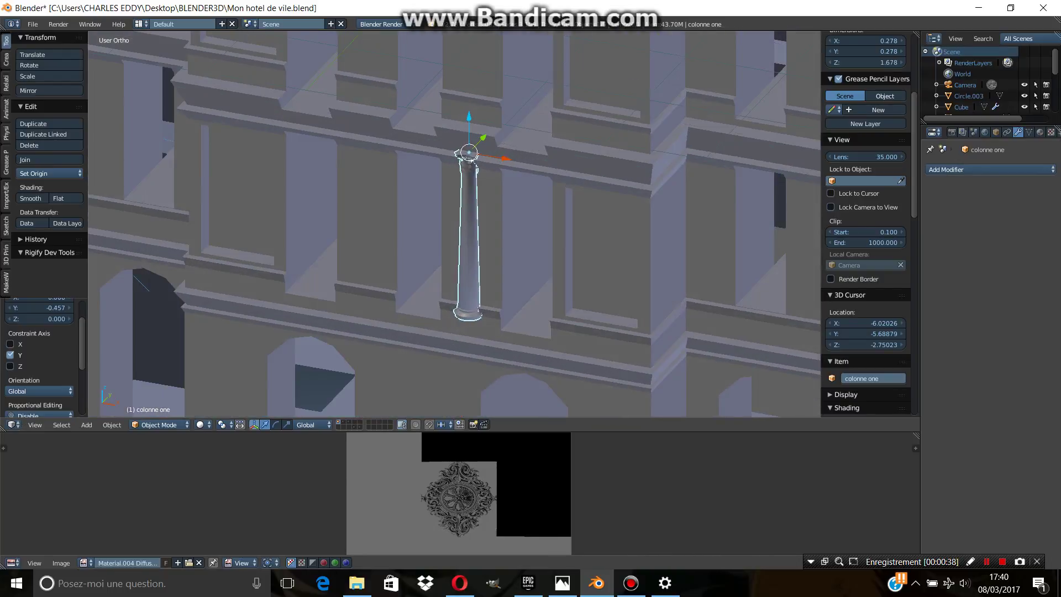
{"action": "scroll", "coordinate": [454, 223], "scroll_direction": "up", "scroll_amount": 3}
{"action": "middle_click_drag", "start_coordinate": [486, 221], "coordinate": [486, 166]}
{"action": "key", "text": "g"}
{"action": "key", "text": "z"}
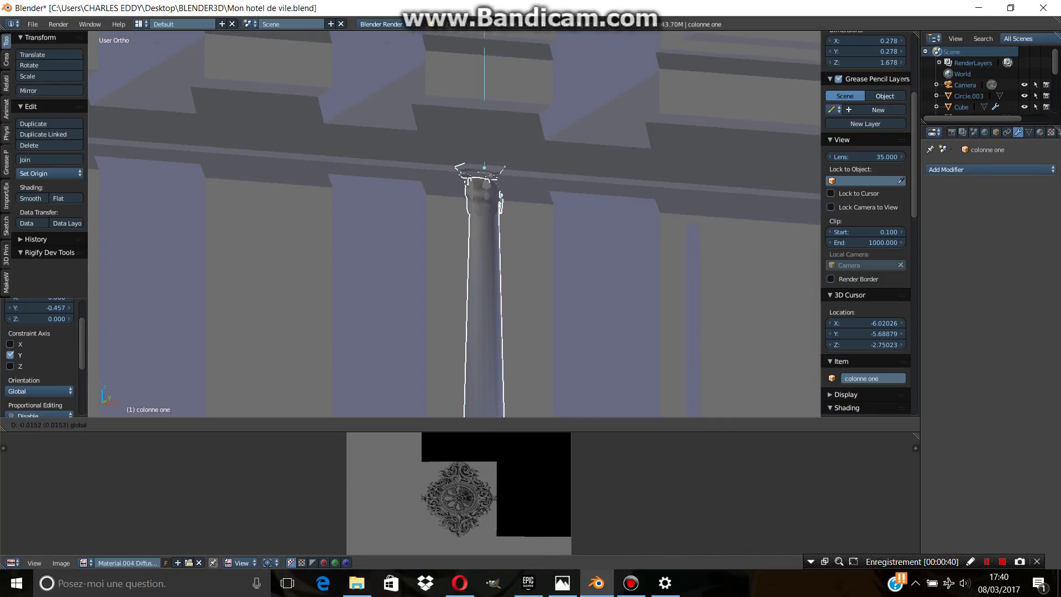
{"action": "key", "text": "Return"}
{"action": "middle_click_drag", "start_coordinate": [480, 222], "coordinate": [481, 193]}
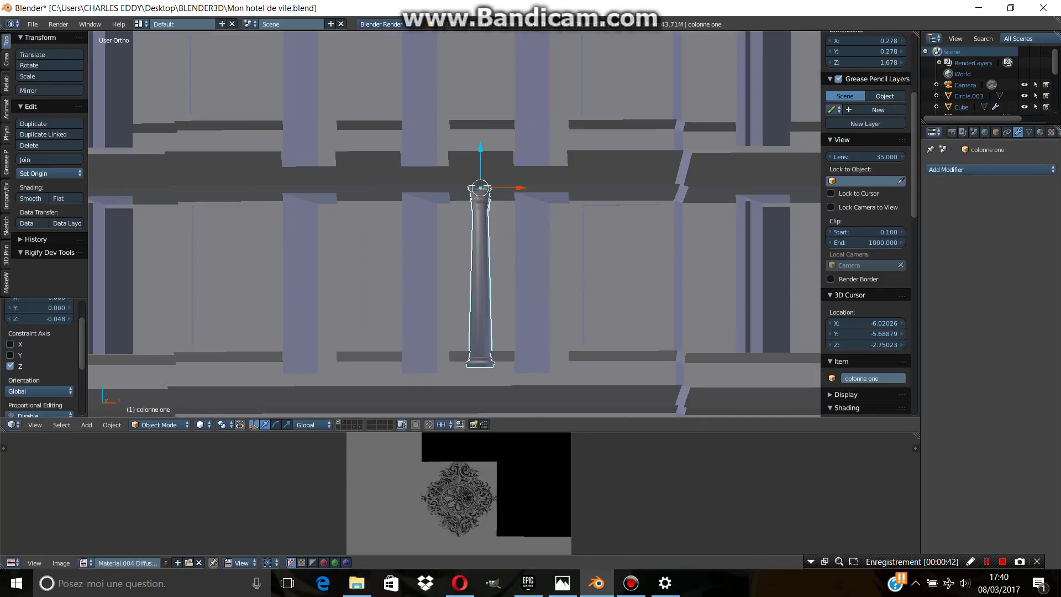
{"action": "key", "text": "KP_1"}
- Enter Edit Mode on column one and clear the mesh selection
{"action": "key", "text": "z"}
{"action": "scroll", "coordinate": [455, 224], "scroll_direction": "up", "scroll_amount": 2}
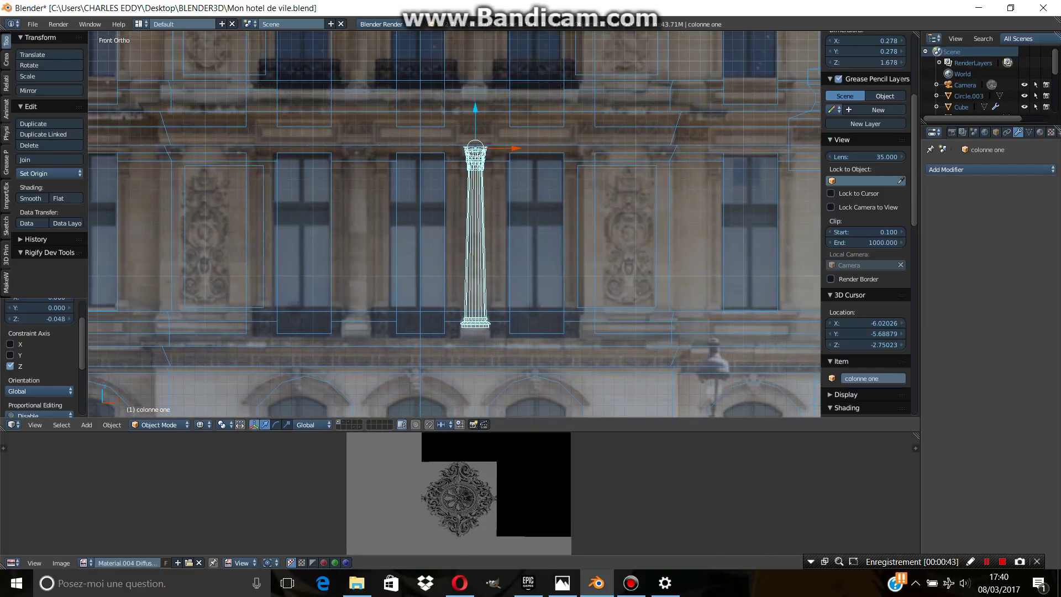
{"action": "scroll", "coordinate": [455, 224], "scroll_direction": "up", "scroll_amount": 2}
{"action": "scroll", "coordinate": [454, 224], "scroll_direction": "down", "scroll_amount": 2}
{"action": "key", "text": "z"}
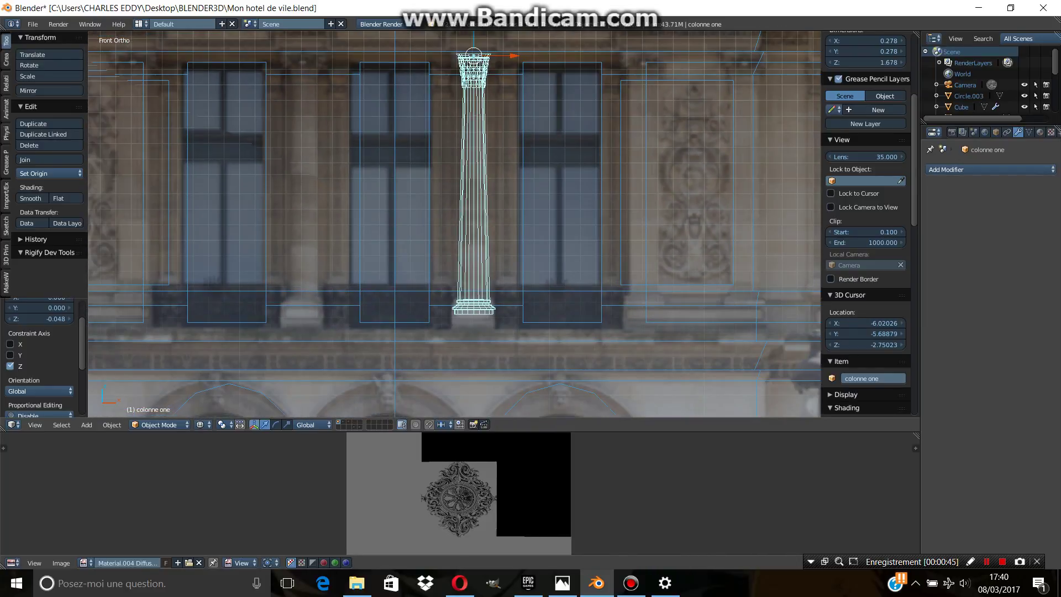
{"action": "key", "text": "Tab"}
{"action": "scroll", "coordinate": [454, 223], "scroll_direction": "up", "scroll_amount": 3}
{"action": "key", "text": "a"}
{"action": "scroll", "coordinate": [865, 221], "scroll_direction": "down", "scroll_amount": 5}
{"action": "scroll", "coordinate": [454, 224], "scroll_direction": "up", "scroll_amount": 4}
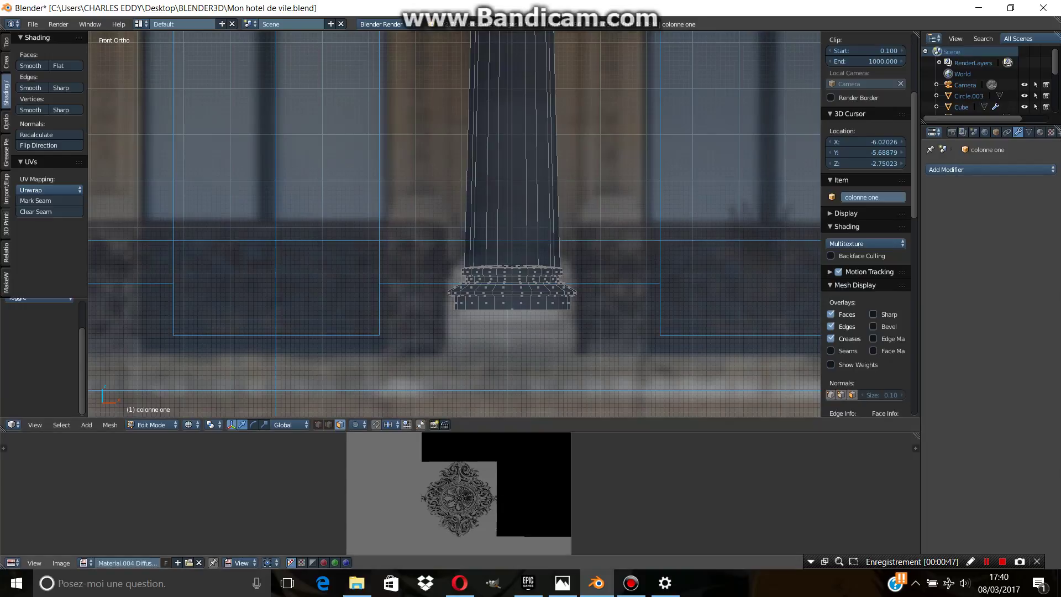
- Snap the 3D cursor to the base's bottom vertex ring at 0.510, -5.222, -3.478
{"action": "key", "text": "1"}
{"action": "scroll", "coordinate": [455, 224], "scroll_direction": "down", "scroll_amount": 3}
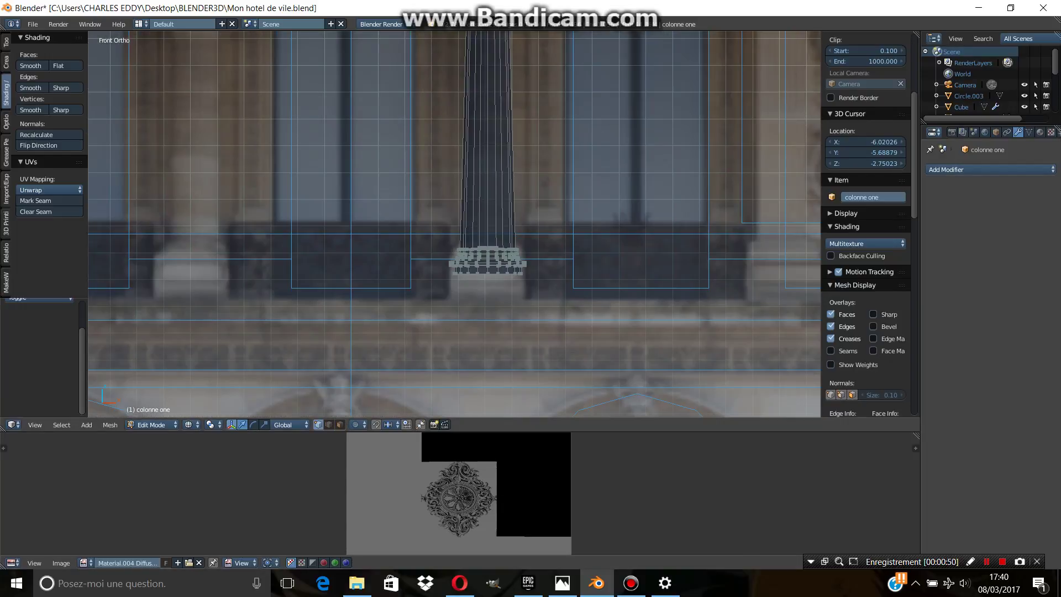
{"action": "mouse_move", "coordinate": [503, 276]}
{"action": "middle_mouse_down"}
{"action": "mouse_move", "coordinate": [503, 232]}
{"action": "mouse_move", "coordinate": [503, 266]}
{"action": "middle_mouse_up"}
{"action": "right_click", "coordinate": [547, 226], "text": "alt"}
{"action": "scroll", "coordinate": [866, 222], "scroll_direction": "up", "scroll_amount": 4}
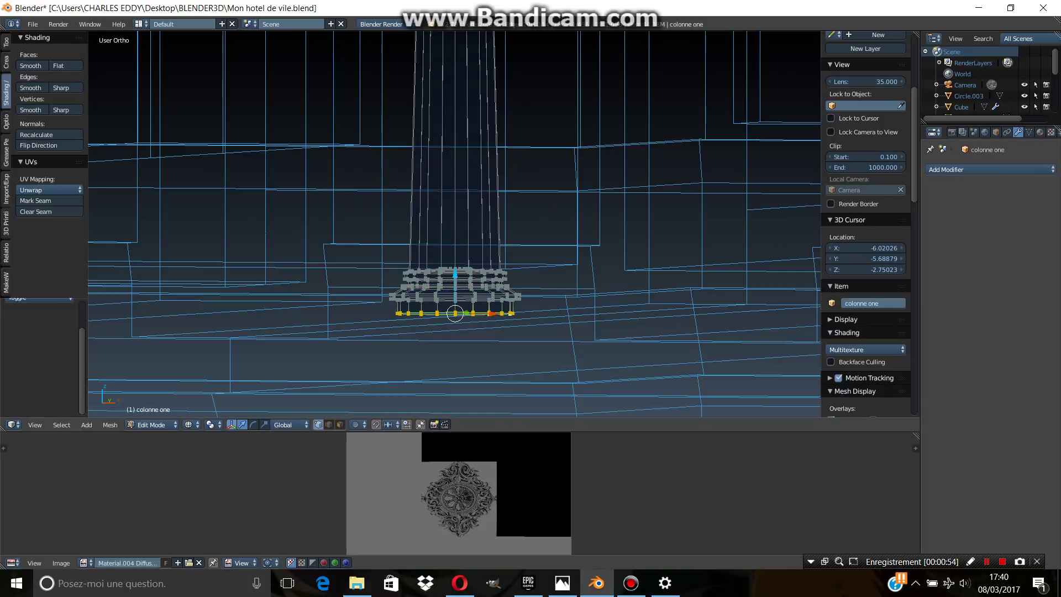
{"action": "key", "text": "shift+s"}
{"action": "left_click", "coordinate": [455, 312]}
{"action": "key", "text": "KP_1"}
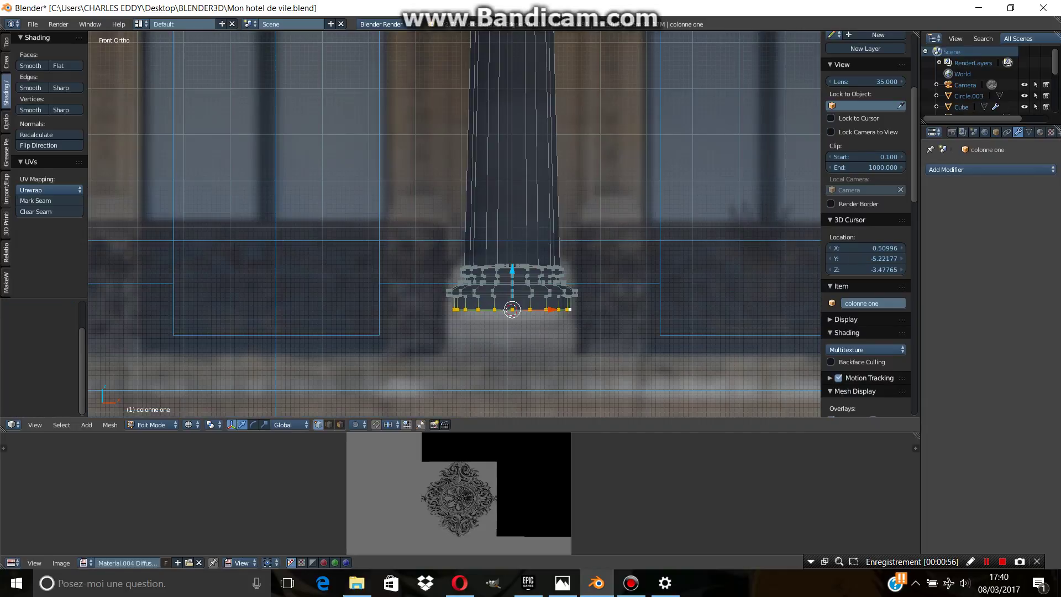
{"action": "left_click", "coordinate": [6, 61]}
- Add a cube at the column's base ring and scale it up to 2.758
{"action": "left_click", "coordinate": [53, 76]}
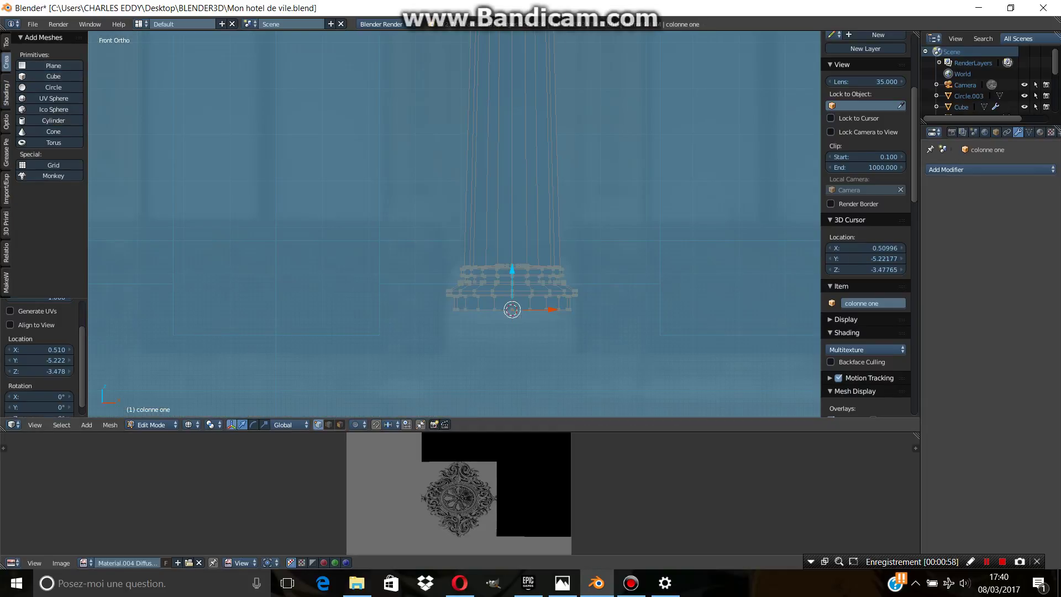
{"action": "key", "text": "s"}
{"action": "key", "text": "Return"}
{"action": "scroll", "coordinate": [454, 224], "scroll_direction": "up", "scroll_amount": 3}
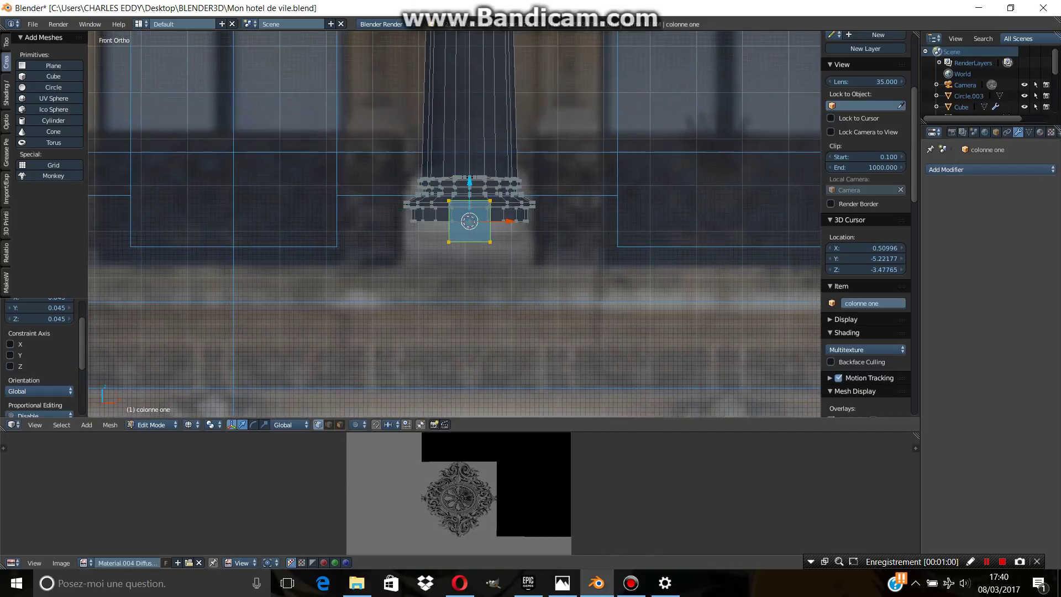
{"action": "scroll", "coordinate": [455, 223], "scroll_direction": "up", "scroll_amount": 2}
{"action": "scroll", "coordinate": [454, 224], "scroll_direction": "down", "scroll_amount": 1}
{"action": "scroll", "coordinate": [455, 224], "scroll_direction": "down", "scroll_amount": 1}
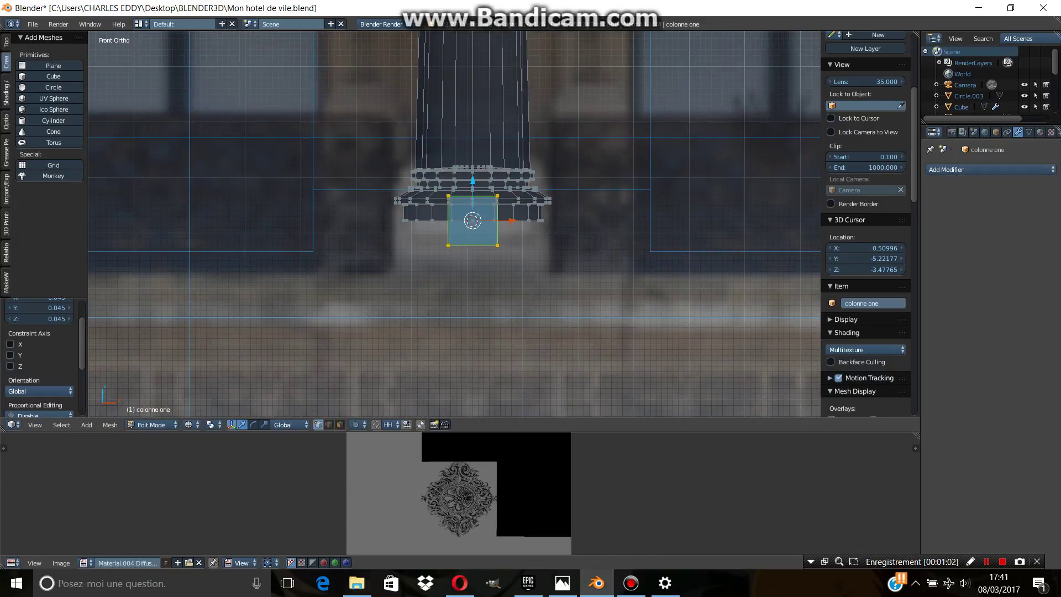
{"action": "key", "text": "s"}
{"action": "key", "text": "Return"}
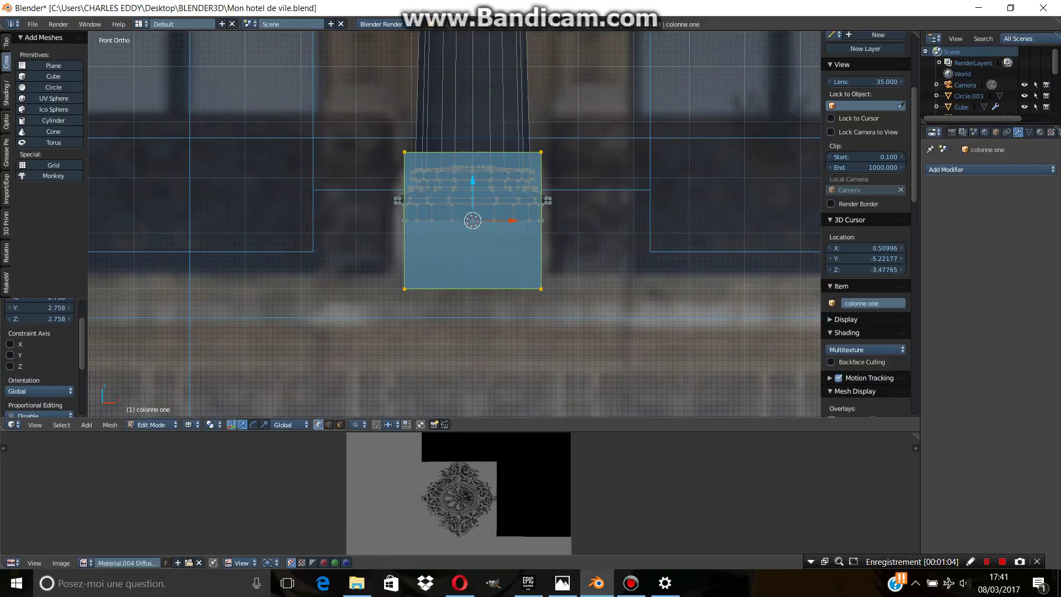
- Widen the pedestal box along X to 1.279 and compare it with the facade photo
{"action": "middle_click_drag", "start_coordinate": [454, 224], "coordinate": [498, 334]}
{"action": "key", "text": "s"}
{"action": "key", "text": "x"}
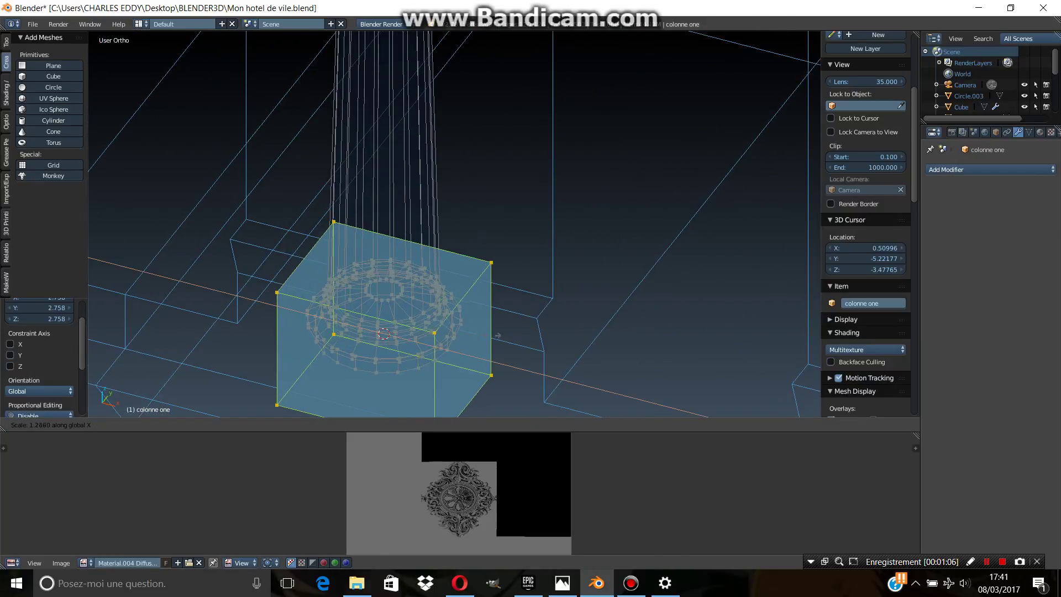
{"action": "key", "text": "Return"}
{"action": "key", "text": "KP_1"}
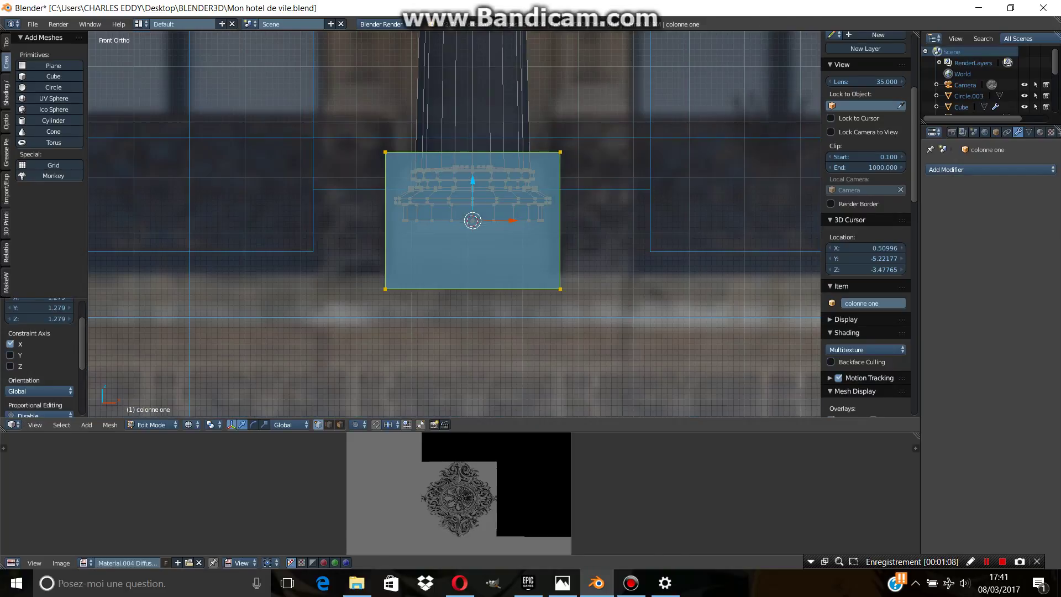
{"action": "scroll", "coordinate": [455, 224], "scroll_direction": "up", "scroll_amount": 1, "text": "shift"}
{"action": "scroll", "coordinate": [455, 224], "scroll_direction": "down", "scroll_amount": 2}
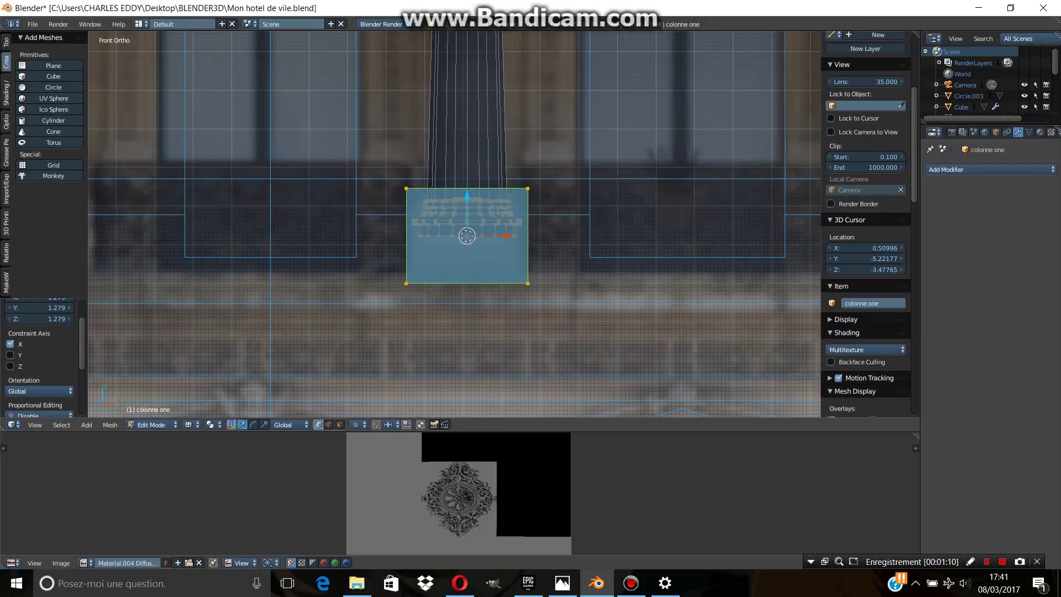
{"action": "scroll", "coordinate": [454, 225], "scroll_direction": "up", "scroll_amount": 4}
{"action": "scroll", "coordinate": [454, 224], "scroll_direction": "down", "scroll_amount": 7}
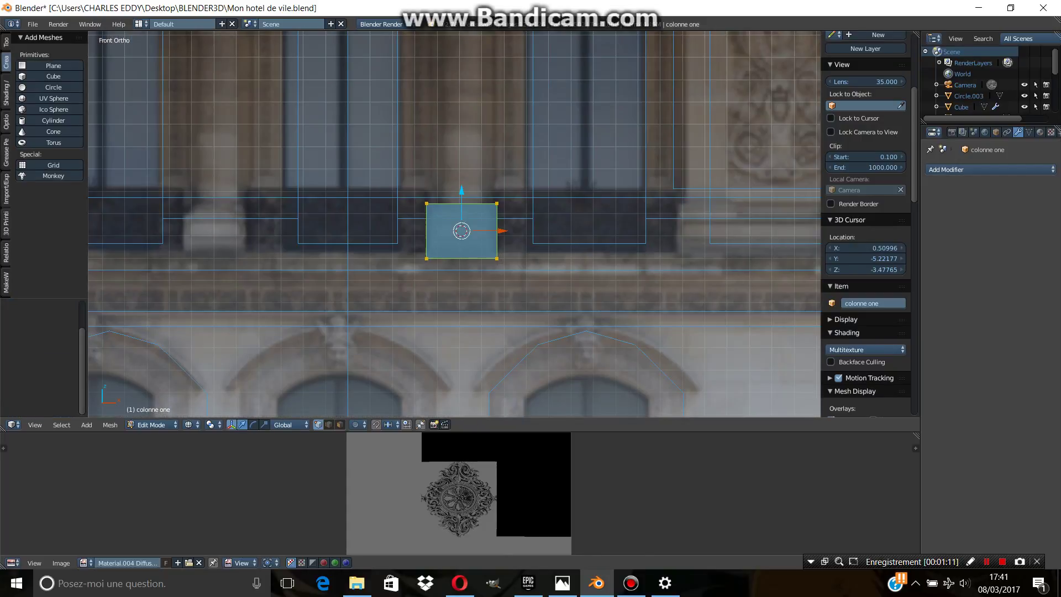
{"action": "scroll", "coordinate": [455, 224], "scroll_direction": "down", "scroll_amount": 3}
{"action": "scroll", "coordinate": [454, 224], "scroll_direction": "up", "scroll_amount": 3}
{"action": "scroll", "coordinate": [454, 224], "scroll_direction": "up", "scroll_amount": 1}
- Flatten the pedestal box along Z to 0.784
{"action": "scroll", "coordinate": [454, 224], "scroll_direction": "up", "scroll_amount": 4}
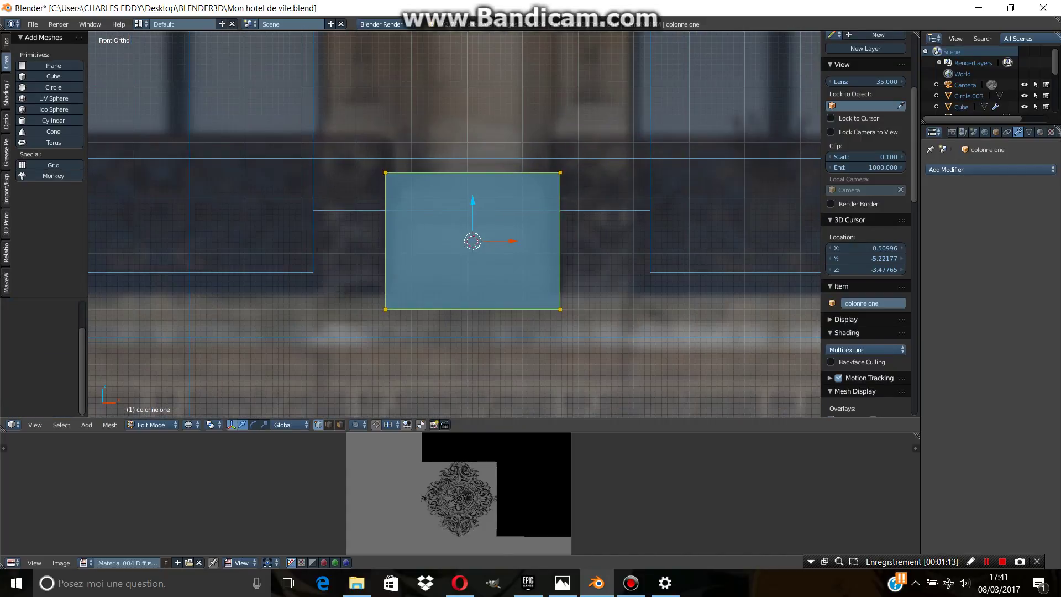
{"action": "key", "text": "s"}
{"action": "key", "text": "z"}
{"action": "key", "text": "Return"}
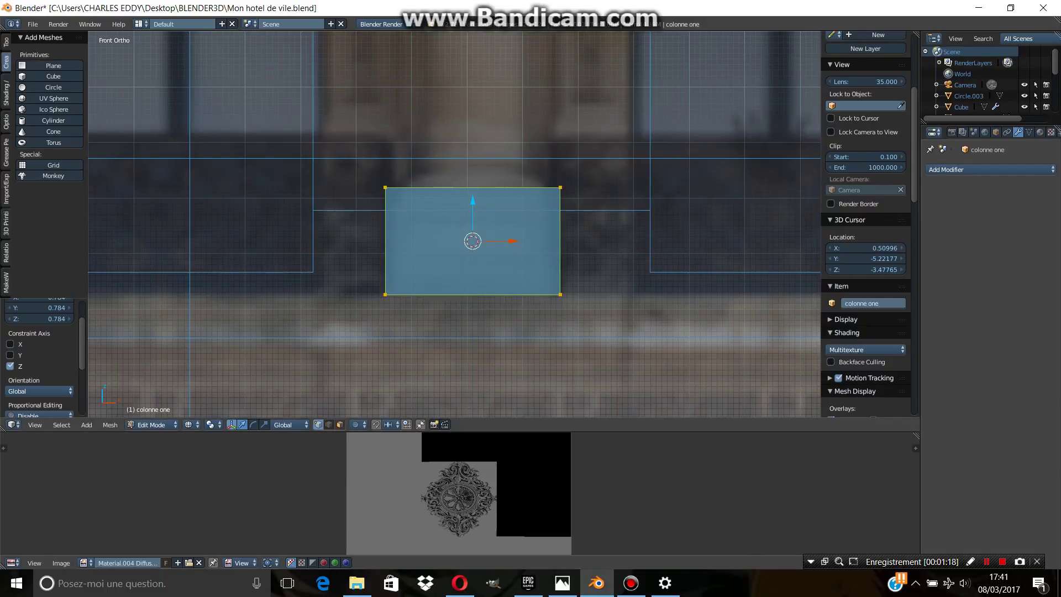
- Add two horizontal loop cuts across the box, one near the top and one near the bottom
{"action": "key", "text": "3"}
{"action": "key", "text": "ctrl+r"}
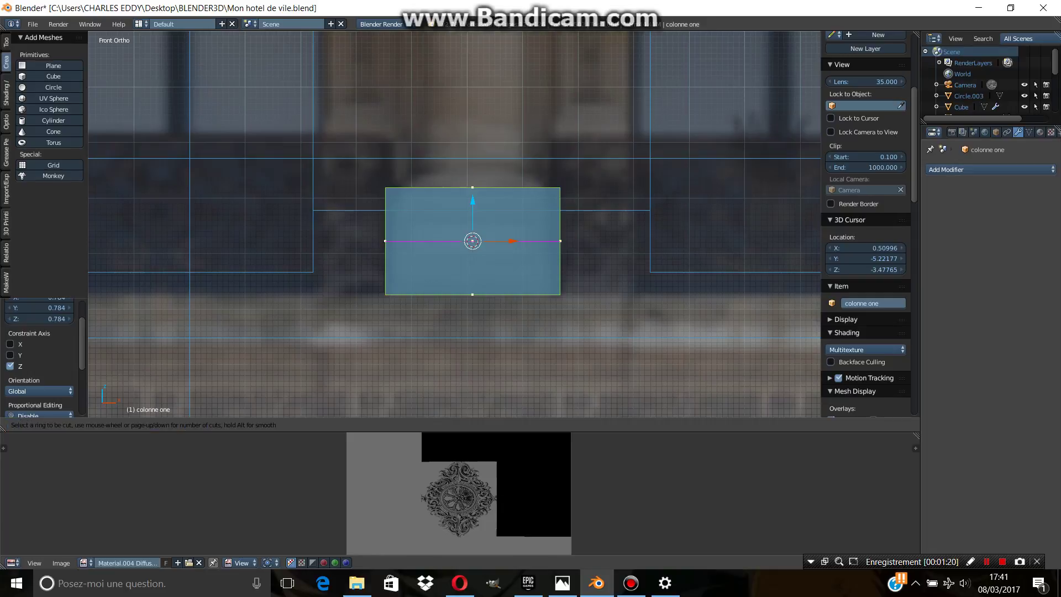
{"action": "left_click", "coordinate": [472, 241]}
{"action": "left_click", "coordinate": [472, 212]}
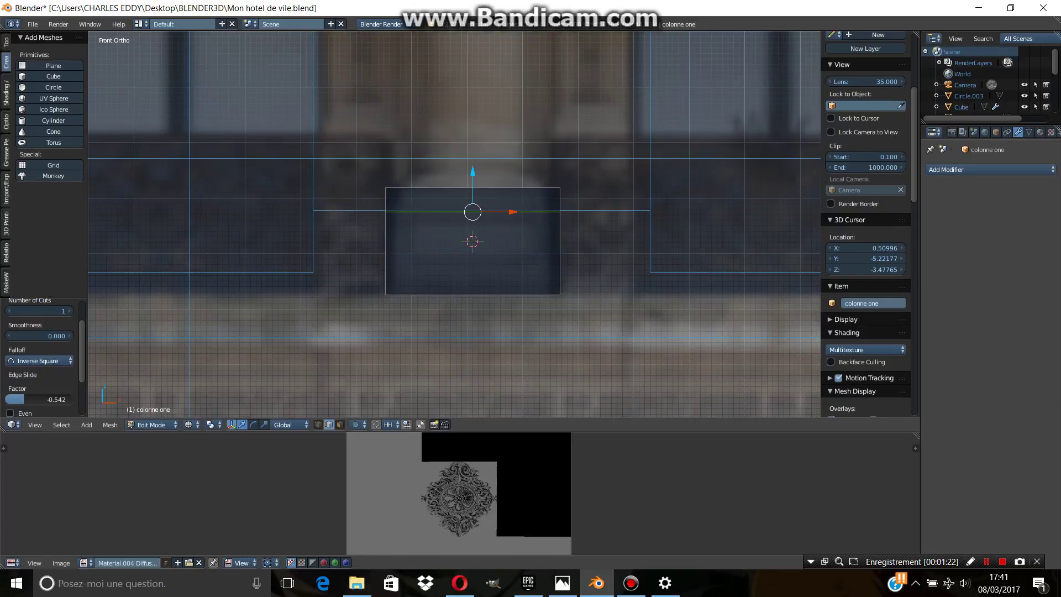
{"action": "left_click", "coordinate": [472, 252]}
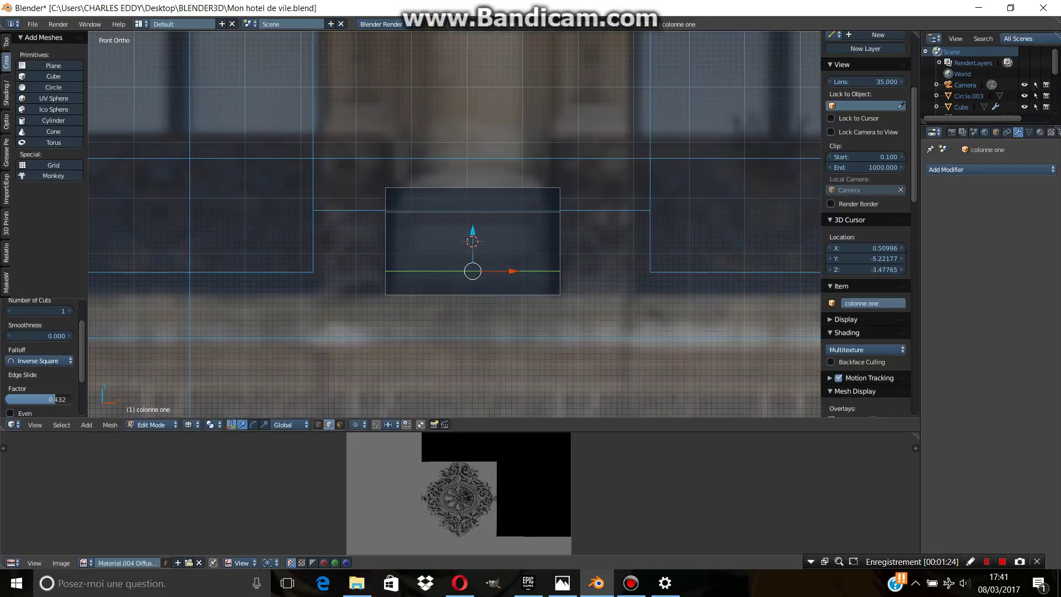
{"action": "scroll", "coordinate": [867, 276], "scroll_direction": "down", "scroll_amount": 5}
{"action": "scroll", "coordinate": [653, 260], "scroll_direction": "up", "scroll_amount": 2}
- Select the pedestal's middle front face and scale it down to 0.857
{"action": "key", "text": "a"}
{"action": "key", "text": "a"}
{"action": "key", "text": "c"}
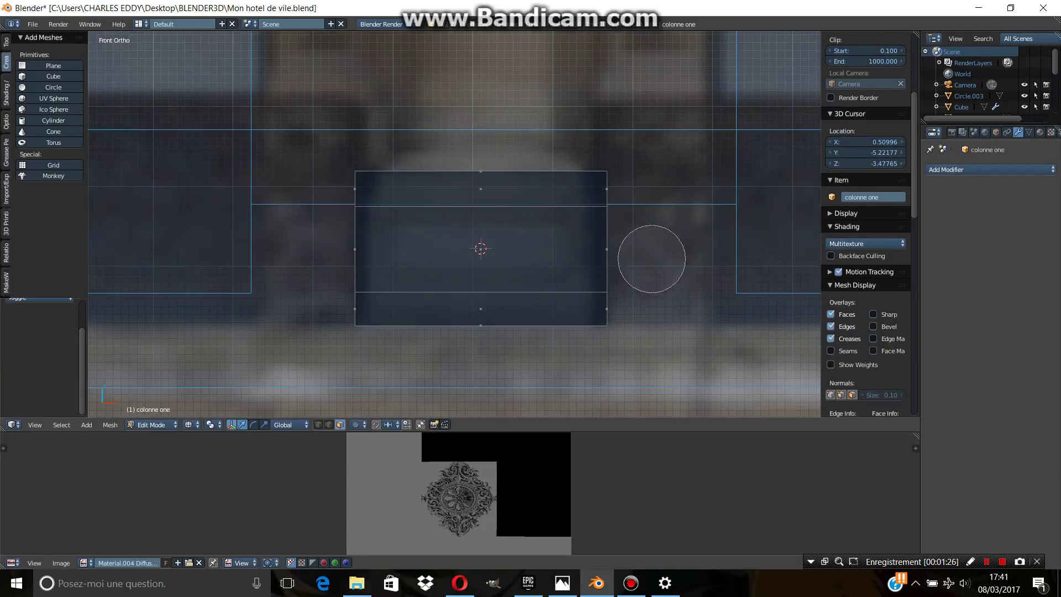
{"action": "left_click_drag", "start_coordinate": [641, 257], "coordinate": [481, 250]}
{"action": "key", "text": "Escape"}
{"action": "key", "text": "s"}
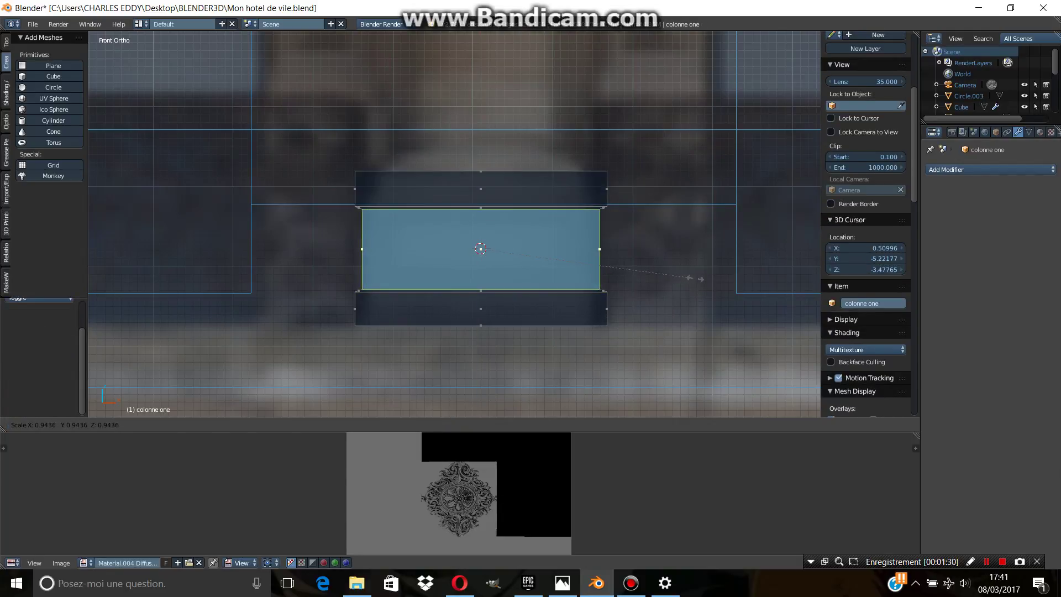
{"action": "left_click", "coordinate": [685, 279]}
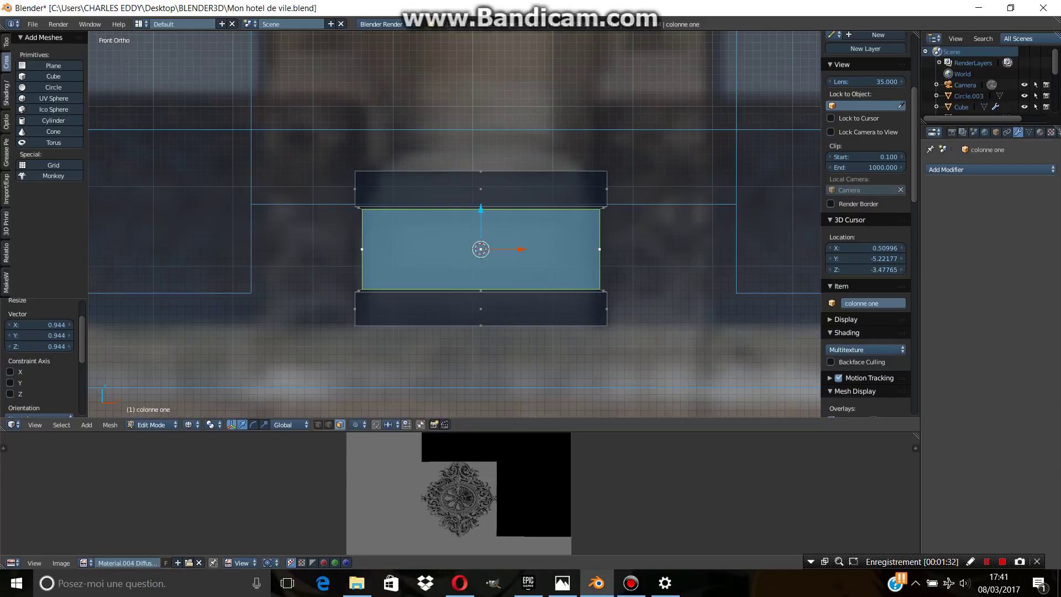
{"action": "middle_click_drag", "start_coordinate": [498, 249], "coordinate": [421, 232]}
{"action": "key", "text": "z"}
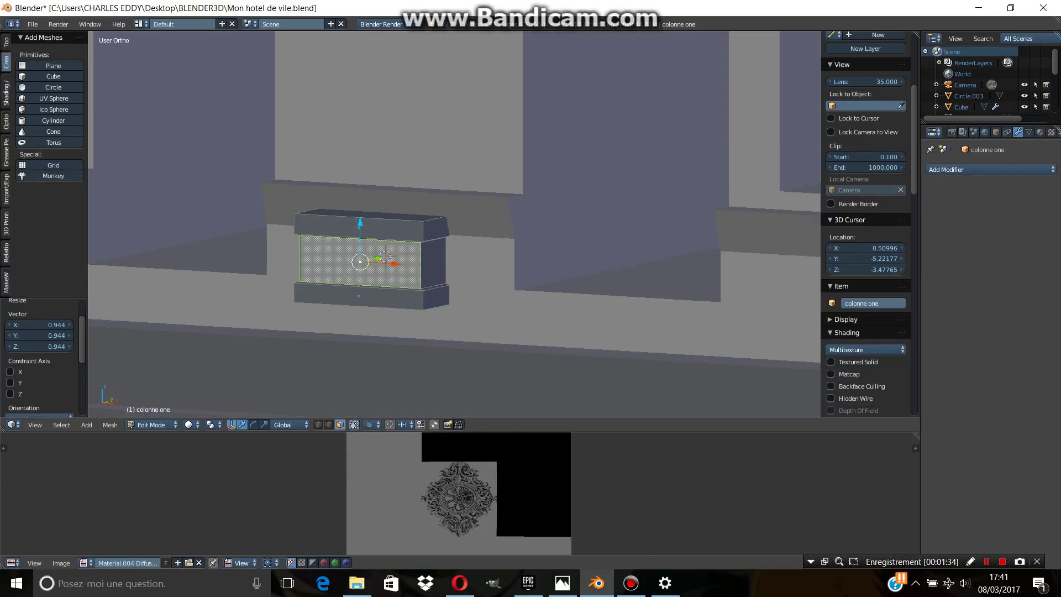
{"action": "key", "text": "s"}
{"action": "key", "text": "Return"}
- Push the middle face inward along Y into a recessed panel and return to Object Mode
{"action": "scroll", "coordinate": [455, 224], "scroll_direction": "up", "scroll_amount": 2}
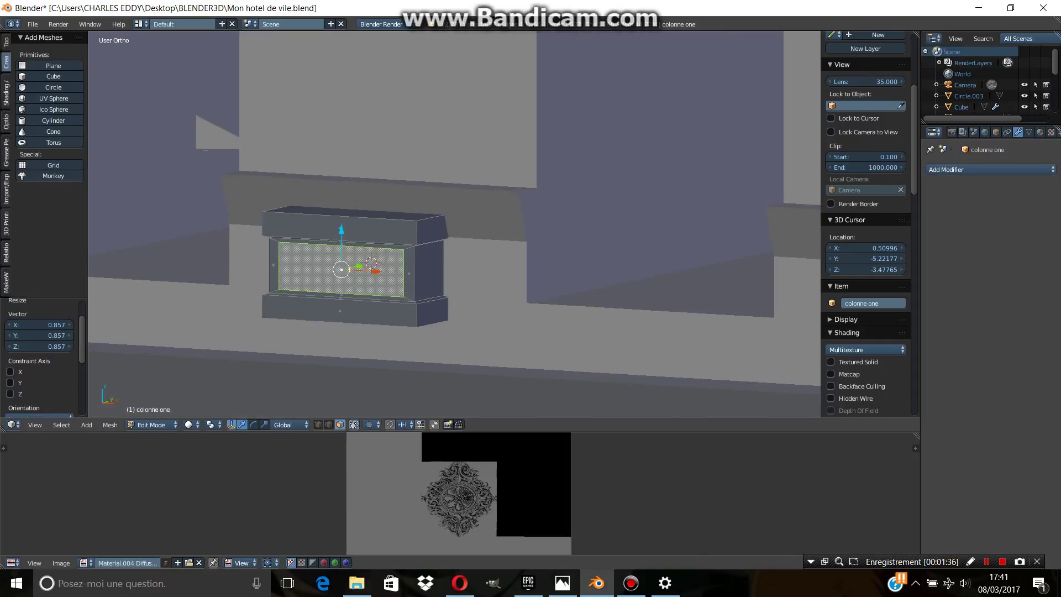
{"action": "scroll", "coordinate": [454, 225], "scroll_direction": "up", "scroll_amount": 2}
{"action": "middle_click_drag", "start_coordinate": [453, 221], "coordinate": [431, 222]}
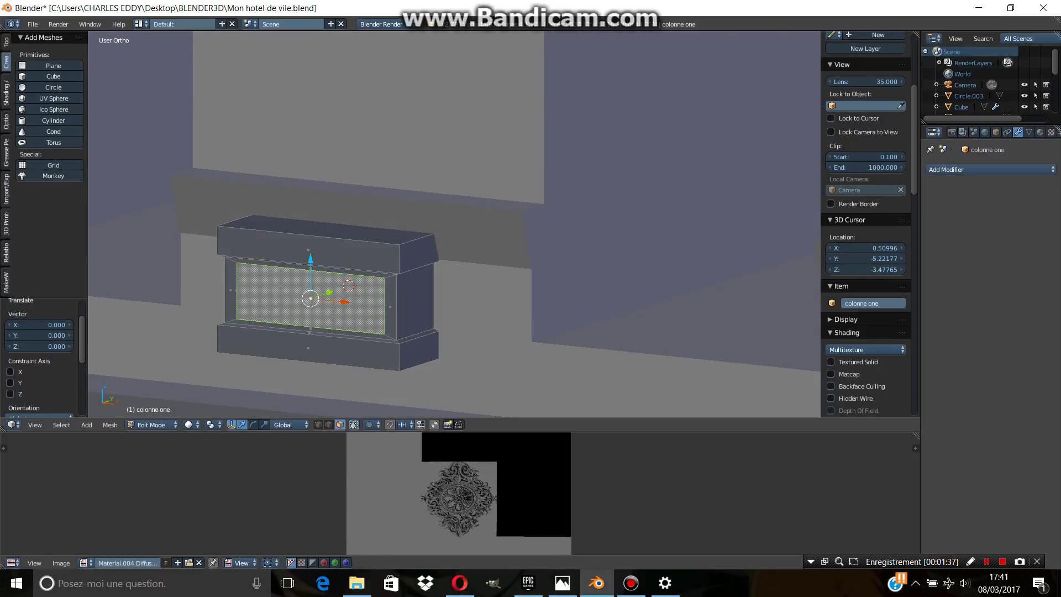
{"action": "key", "text": "g"}
{"action": "key", "text": "y"}
{"action": "key", "text": "Escape"}
{"action": "key", "text": "Tab"}
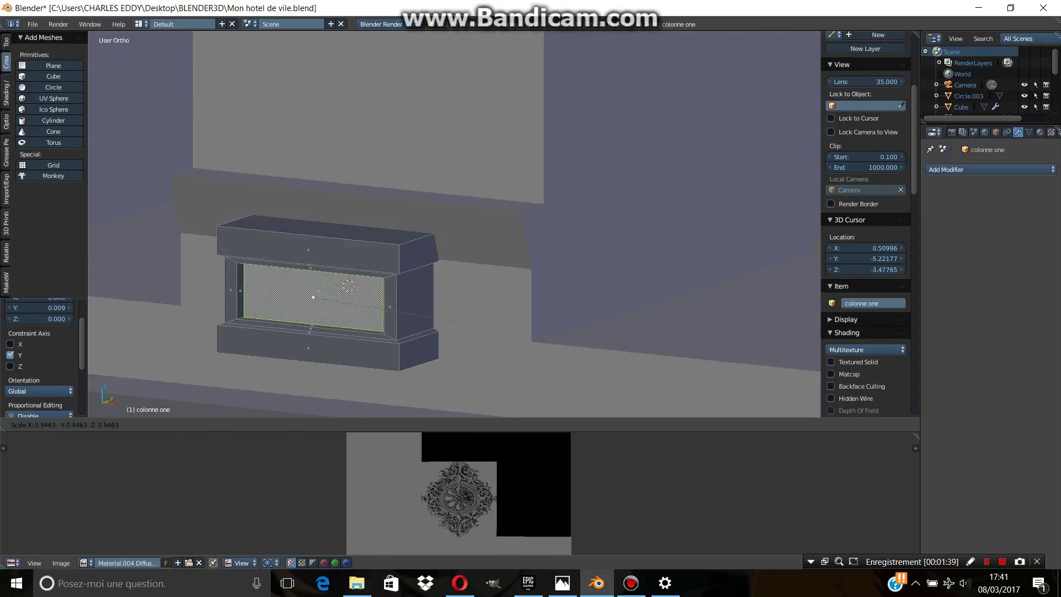
{"action": "key", "text": "Tab"}
{"action": "key", "text": "Tab"}
{"action": "middle_click_drag", "start_coordinate": [453, 222], "coordinate": [420, 233]}
{"action": "scroll", "coordinate": [454, 224], "scroll_direction": "down", "scroll_amount": 5}
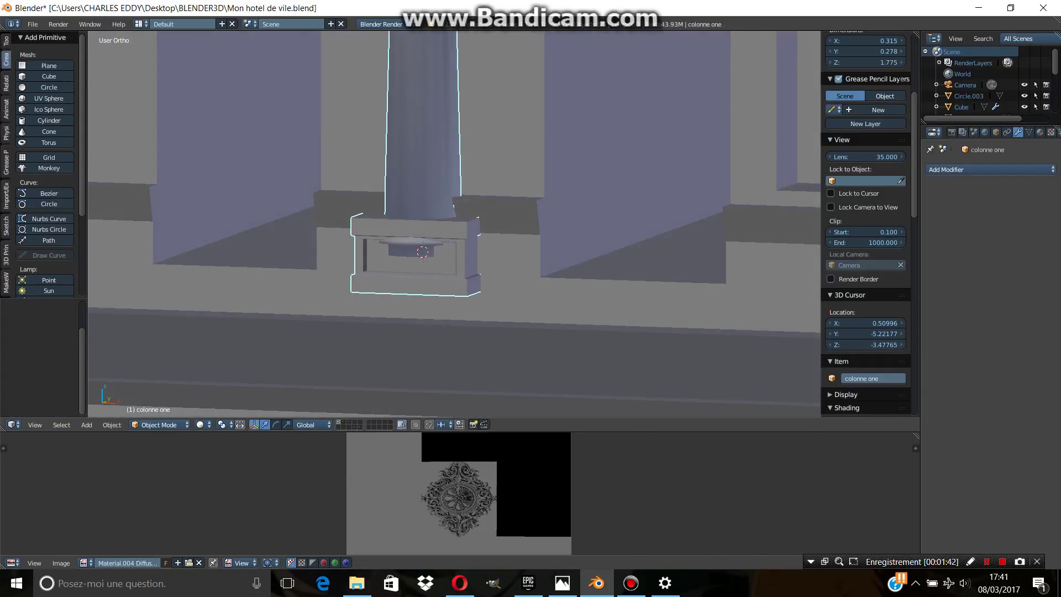
{"action": "scroll", "coordinate": [454, 224], "scroll_direction": "down", "scroll_amount": 3}
{"action": "mouse_move", "coordinate": [454, 224]}
{"action": "middle_mouse_down"}
{"action": "mouse_move", "coordinate": [432, 232]}
{"action": "mouse_move", "coordinate": [448, 255]}
{"action": "middle_mouse_up"}
{"action": "scroll", "coordinate": [454, 224], "scroll_direction": "down", "scroll_amount": 3}
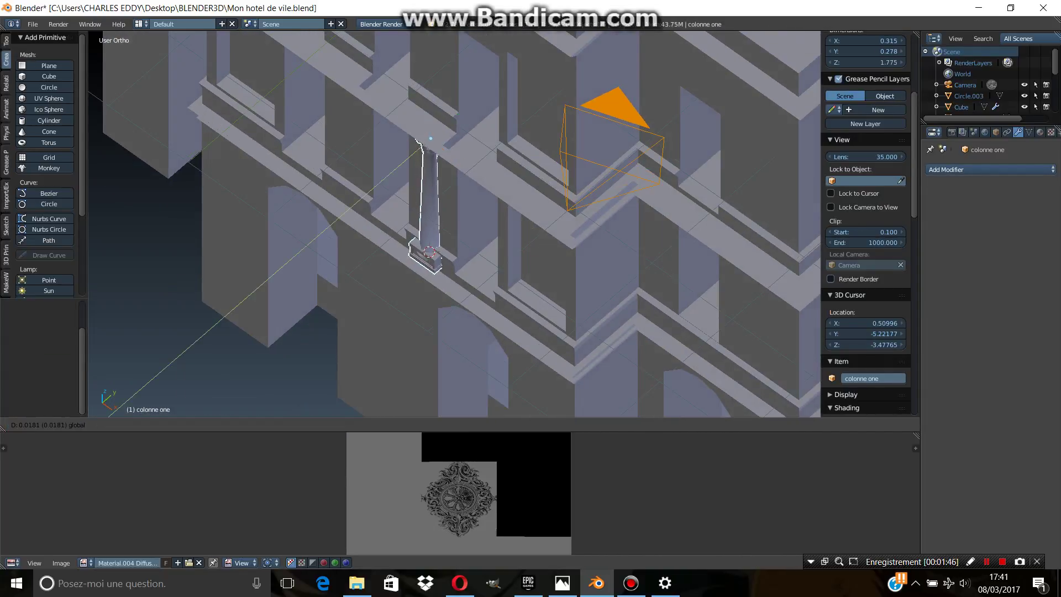
{"action": "key", "text": "Tab"}
{"action": "key", "text": "KP_Decimal"}
{"action": "scroll", "coordinate": [391, 292], "scroll_direction": "up", "scroll_amount": 3}
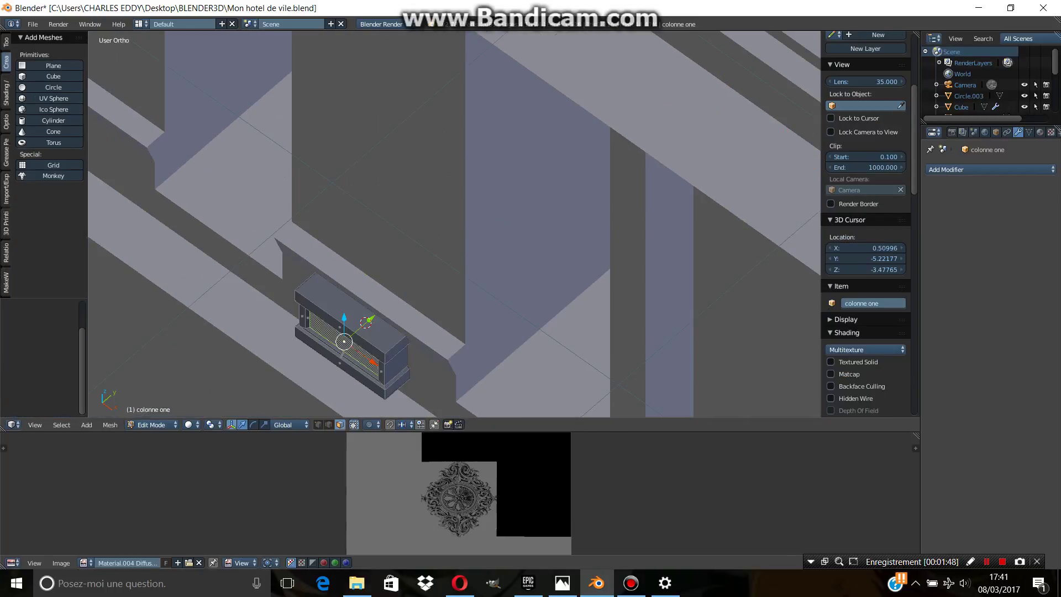
{"action": "key", "text": "ctrl+l"}
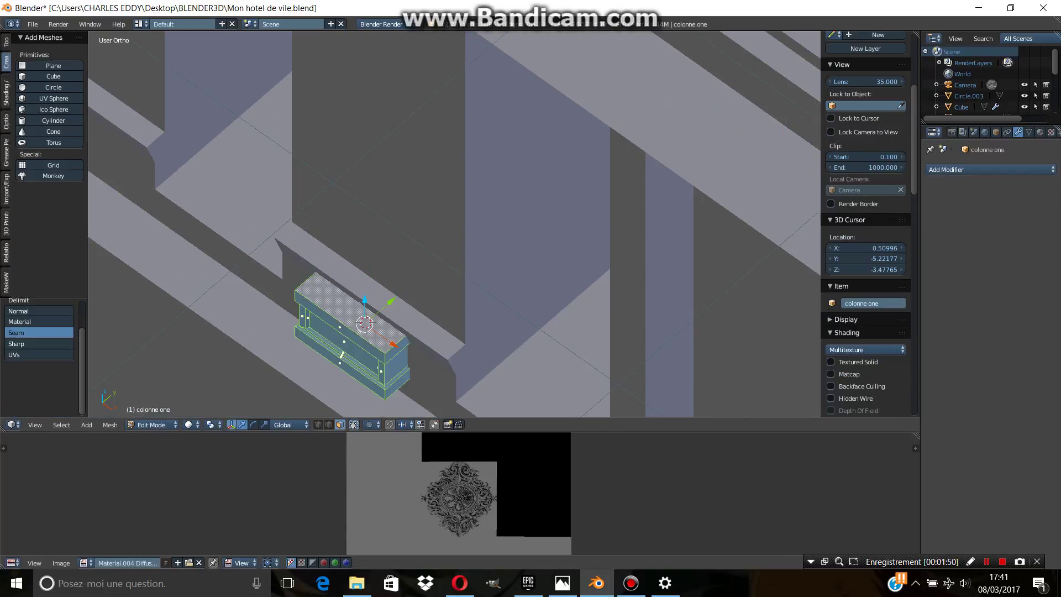
{"action": "key", "text": "alt+h"}
{"action": "scroll", "coordinate": [454, 224], "scroll_direction": "down", "scroll_amount": 3}
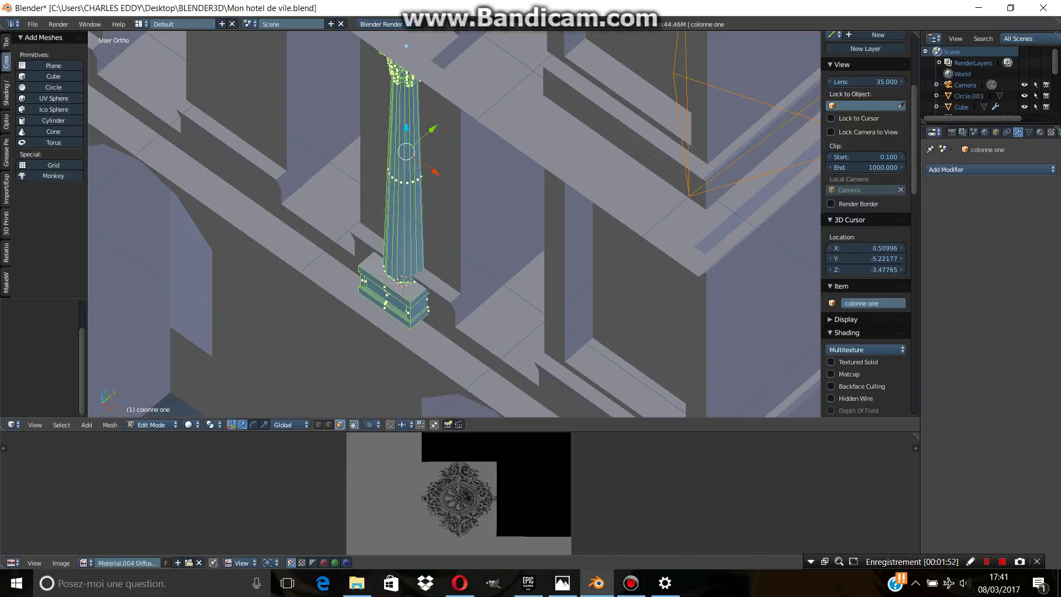
{"action": "key", "text": "KP_1"}
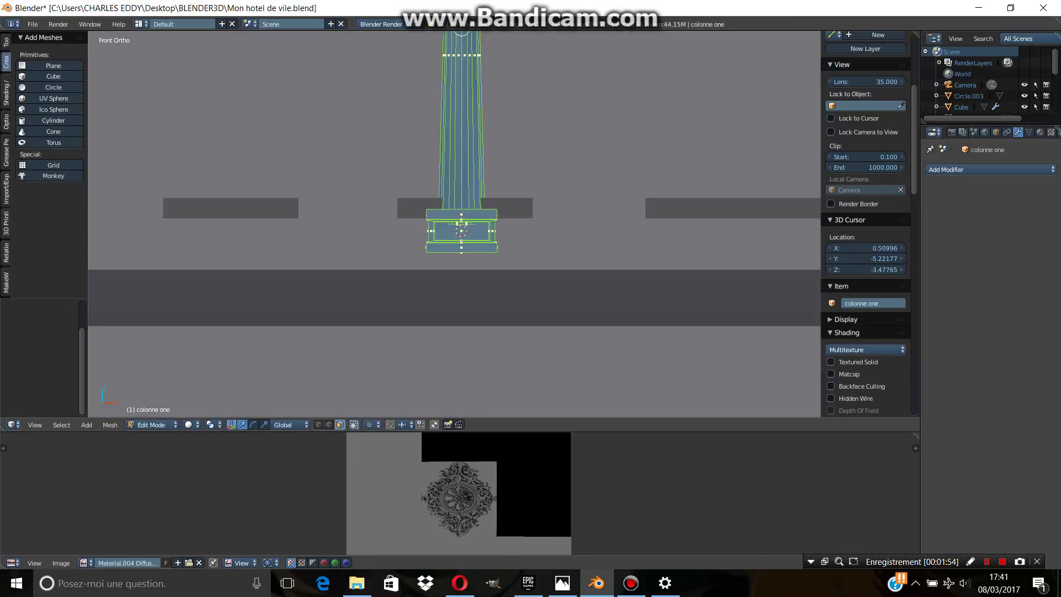
{"action": "scroll", "coordinate": [455, 223], "scroll_direction": "up", "scroll_amount": 3}
{"action": "right_click", "coordinate": [467, 139]}
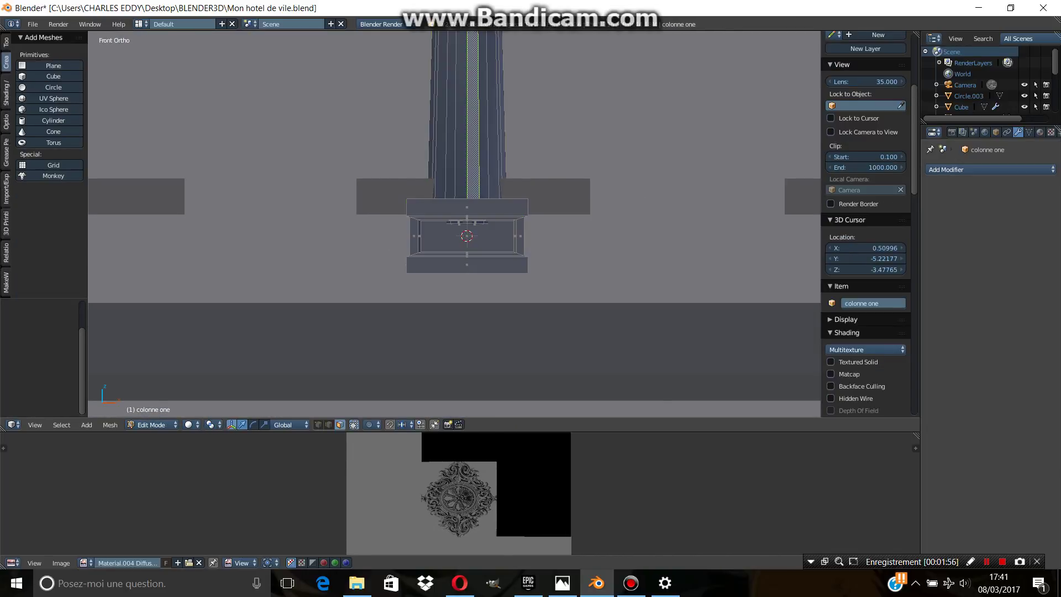
{"action": "key", "text": "ctrl+l"}
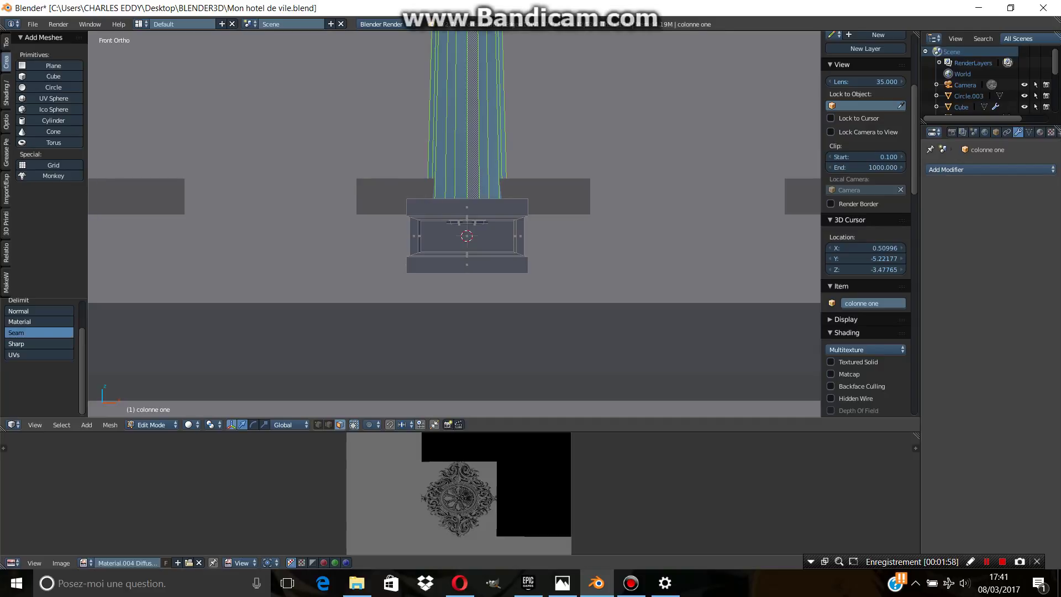
{"action": "key", "text": "shift+h"}
{"action": "key", "text": "alt+h"}
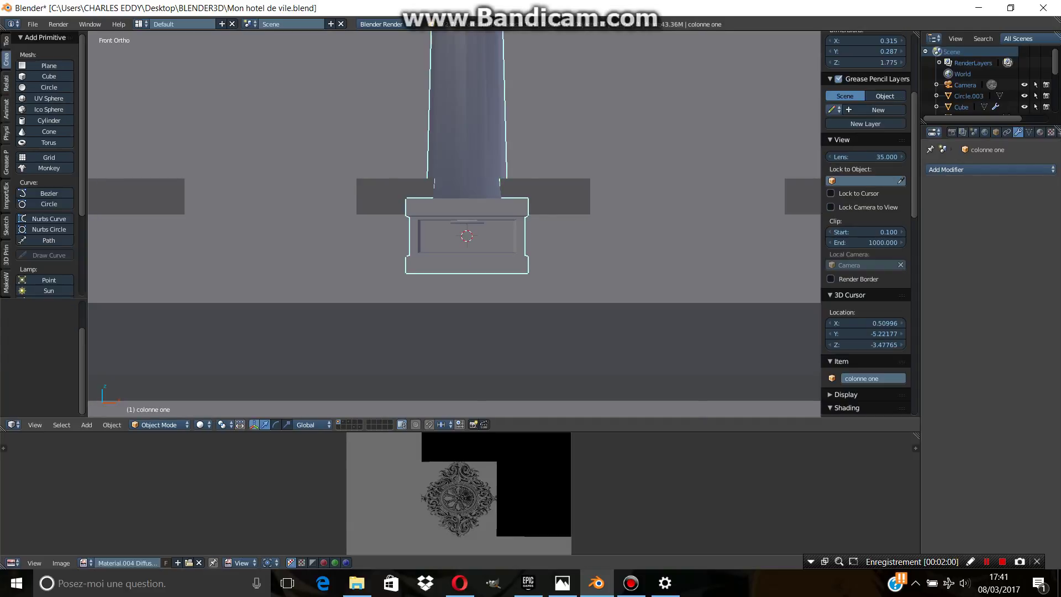
{"action": "middle_click_drag", "start_coordinate": [453, 222], "coordinate": [476, 210]}
- Return to the front view with the facade photo shown and the hidden pedestal revealed
{"action": "key", "text": "KP_1"}
{"action": "scroll", "coordinate": [457, 177], "scroll_direction": "down", "scroll_amount": 2}
{"action": "key", "text": "alt+z"}
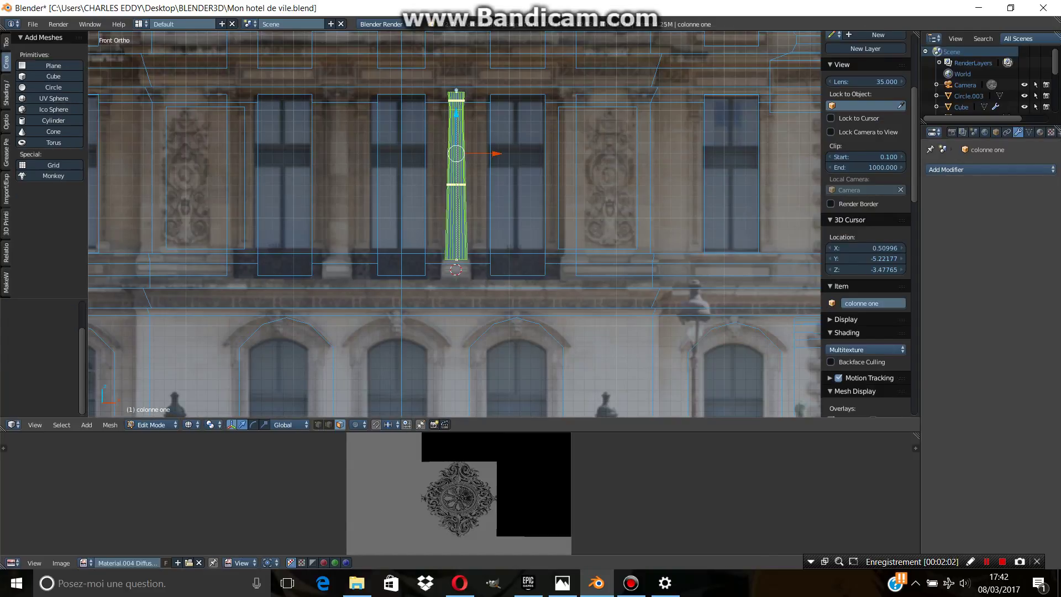
{"action": "key", "text": "alt+h"}
{"action": "scroll", "coordinate": [455, 224], "scroll_direction": "up", "scroll_amount": 5}
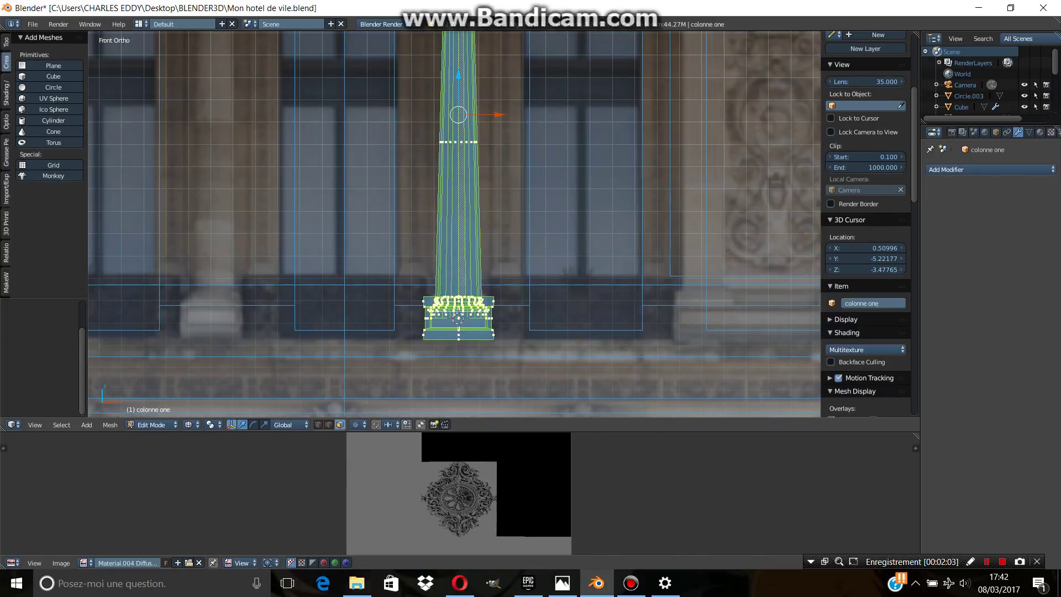
{"action": "scroll", "coordinate": [454, 224], "scroll_direction": "up", "scroll_amount": 1}
{"action": "scroll", "coordinate": [454, 224], "scroll_direction": "up", "scroll_amount": 1}
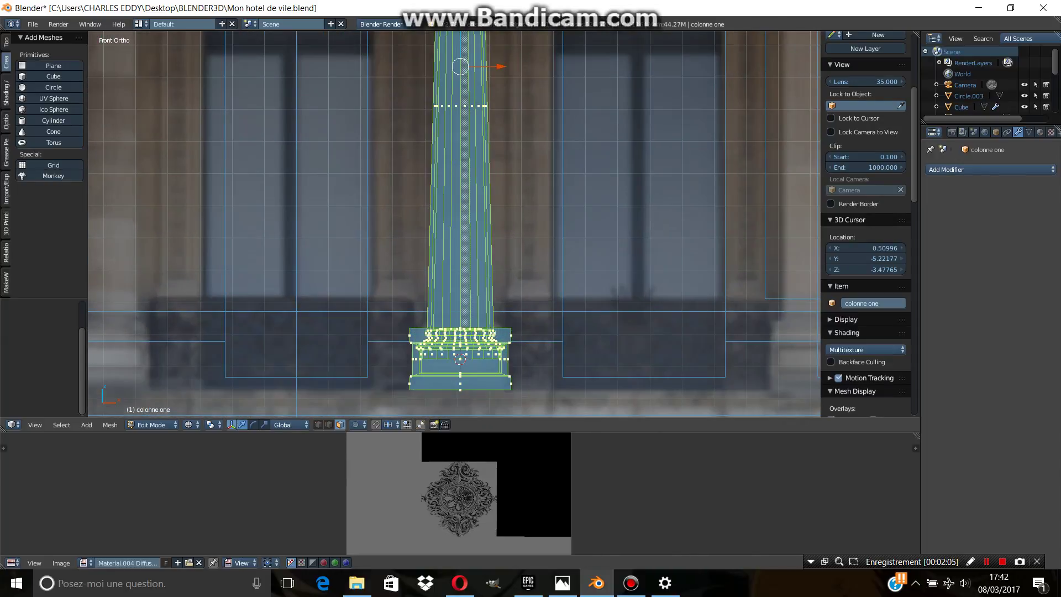
- Select the column's connected parts, then circle-select the capital vertices
{"action": "key", "text": "ctrl+l"}
{"action": "right_click", "coordinate": [465, 340]}
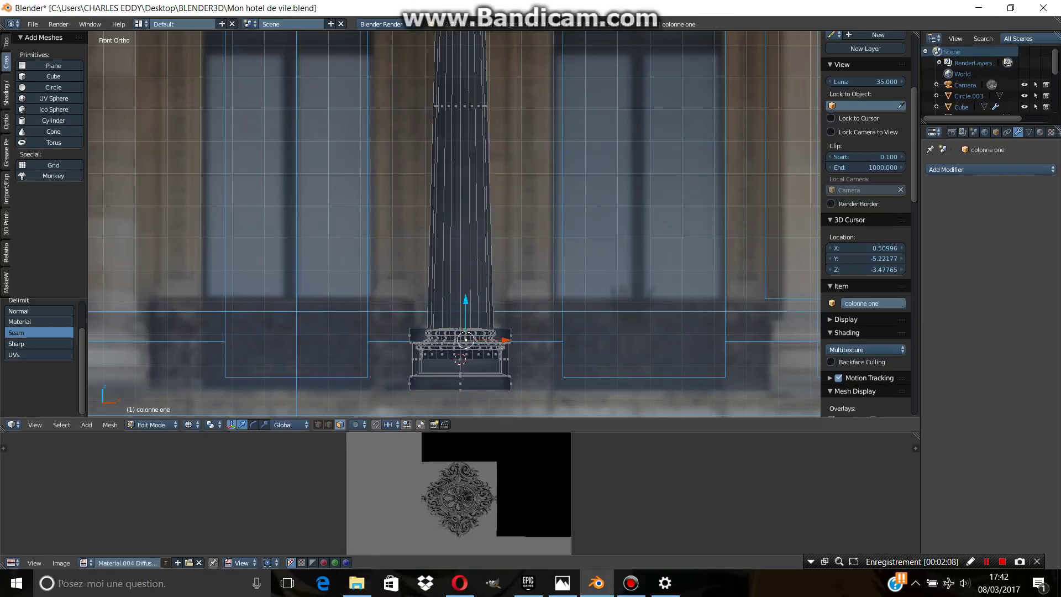
{"action": "key", "text": "ctrl+l"}
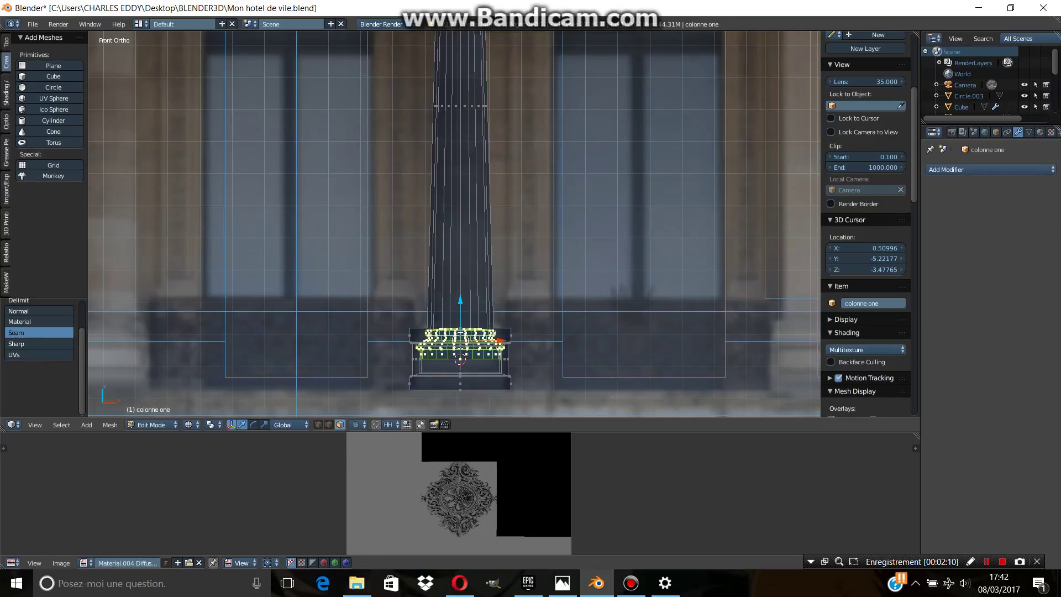
{"action": "key", "text": "l"}
{"action": "scroll", "coordinate": [454, 224], "scroll_direction": "down", "scroll_amount": 6}
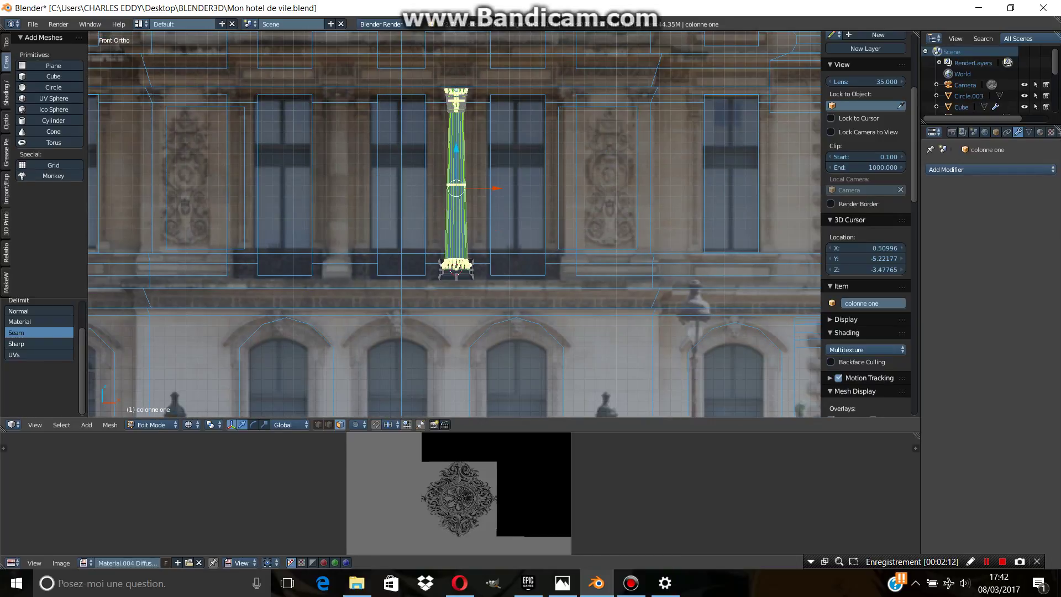
{"action": "key", "text": "l"}
{"action": "mouse_move", "coordinate": [475, 93]}
{"action": "middle_mouse_down", "text": "shift"}
{"action": "mouse_move", "coordinate": [470, 190]}
{"action": "mouse_move", "coordinate": [453, 117]}
{"action": "middle_mouse_up", "text": "shift"}
{"action": "scroll", "coordinate": [471, 190], "scroll_direction": "up", "scroll_amount": 4}
{"action": "key", "text": "c"}
{"action": "key", "text": "Escape"}
- Scale the capital vertices along Z to 0.929, then again to 0.970
{"action": "key", "text": "s"}
{"action": "key", "text": "z"}
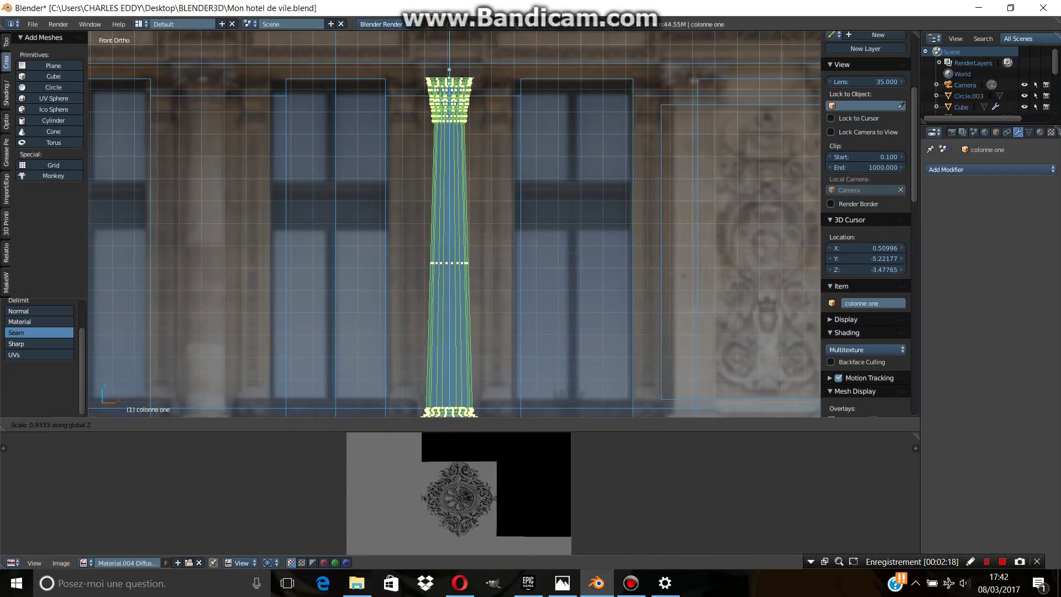
{"action": "key", "text": "Return"}
{"action": "key", "text": "ctrl+KP_2"}
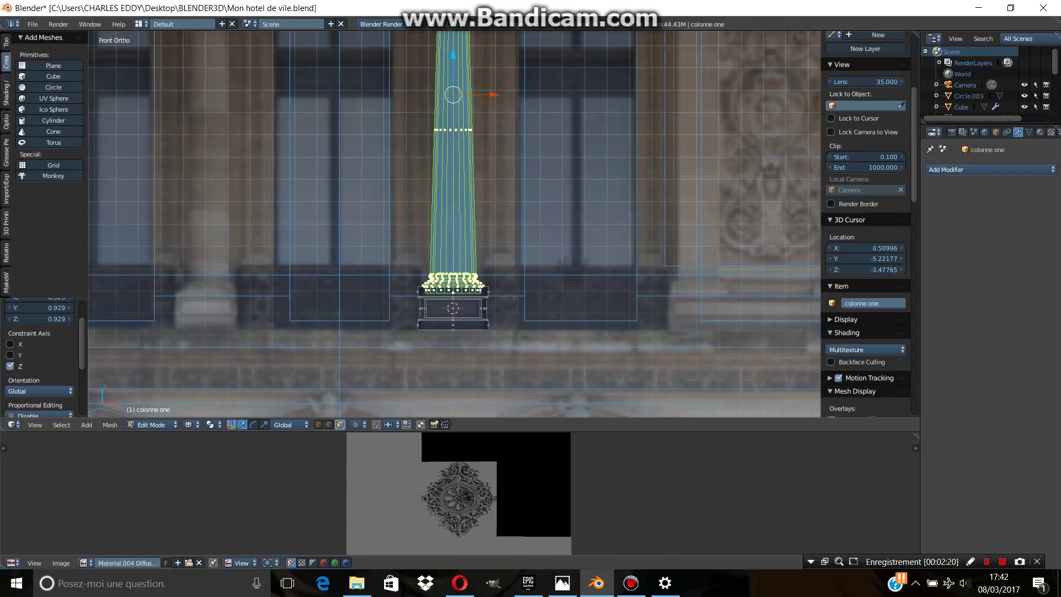
{"action": "scroll", "coordinate": [455, 224], "scroll_direction": "up", "scroll_amount": 1}
{"action": "key", "text": "s"}
{"action": "key", "text": "z"}
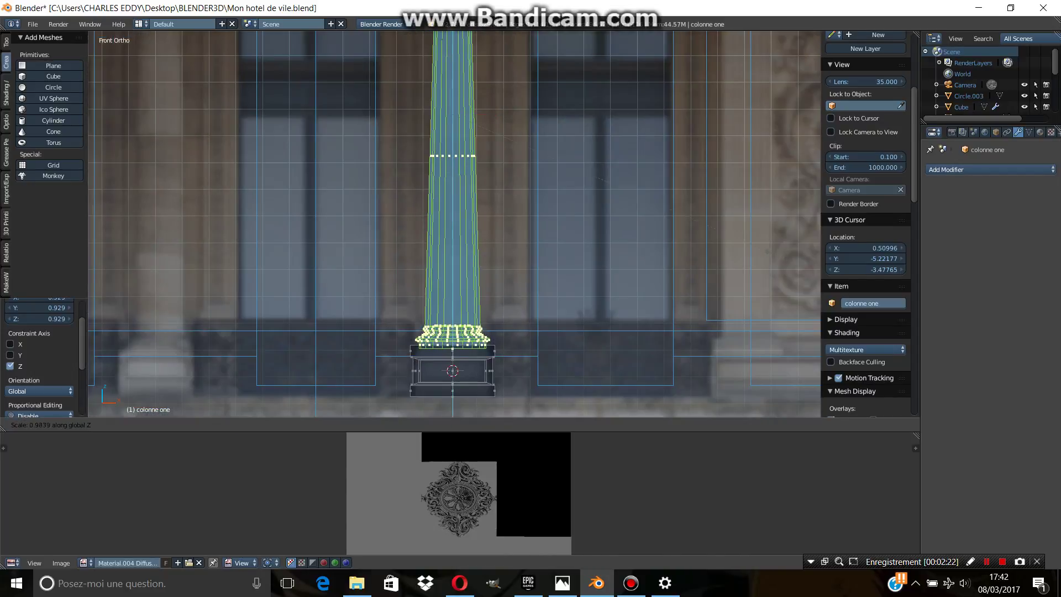
{"action": "key", "text": "Return"}
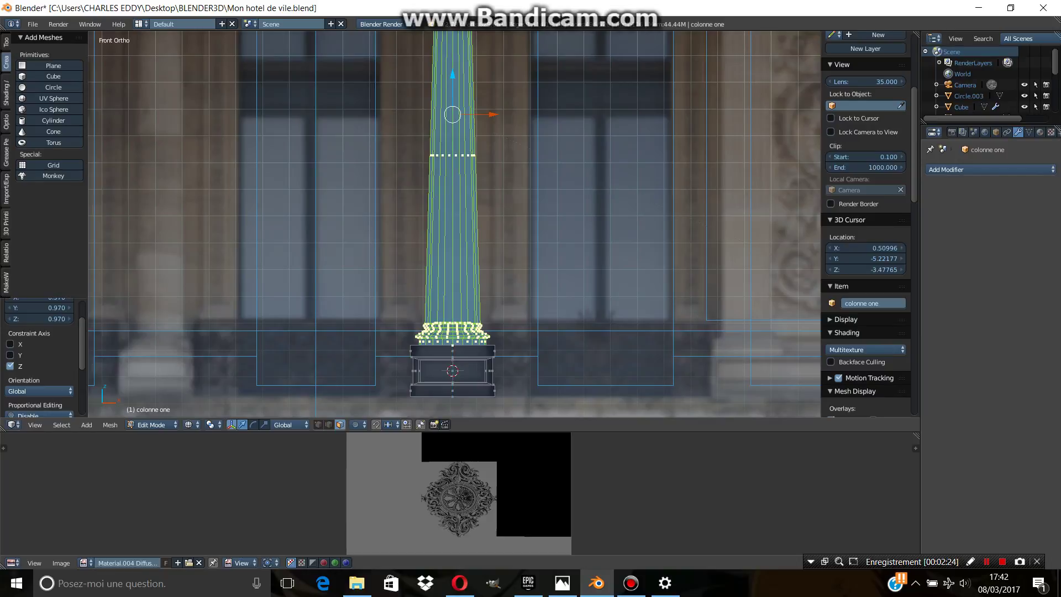
- Back in Object Mode, check the shortened column in solid shading from the front
{"action": "scroll", "coordinate": [455, 224], "scroll_direction": "down", "scroll_amount": 2}
{"action": "key", "text": "Tab"}
{"action": "scroll", "coordinate": [455, 224], "scroll_direction": "down", "scroll_amount": 1}
{"action": "key", "text": "z"}
{"action": "middle_click_drag", "start_coordinate": [454, 223], "coordinate": [530, 298]}
{"action": "key", "text": "KP_1"}
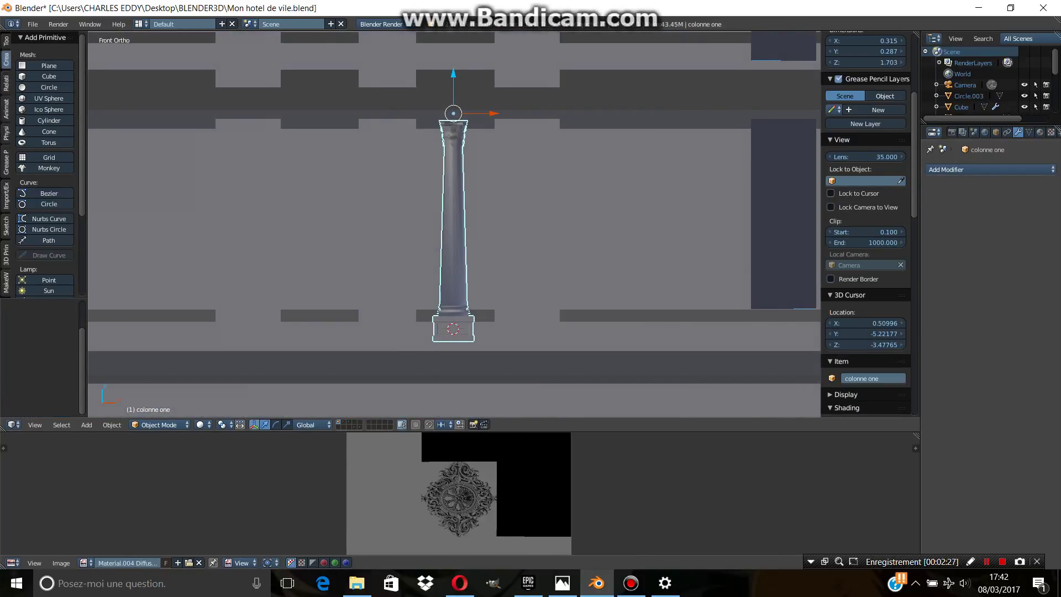
- Duplicate the column in wireframe view and lift the copy vertically to the upper floor
{"action": "key", "text": "z"}
{"action": "scroll", "coordinate": [454, 224], "scroll_direction": "up", "scroll_amount": 2}
{"action": "scroll", "coordinate": [454, 224], "scroll_direction": "up", "scroll_amount": 1, "text": "shift"}
{"action": "scroll", "coordinate": [455, 223], "scroll_direction": "up", "scroll_amount": 1, "text": "shift"}
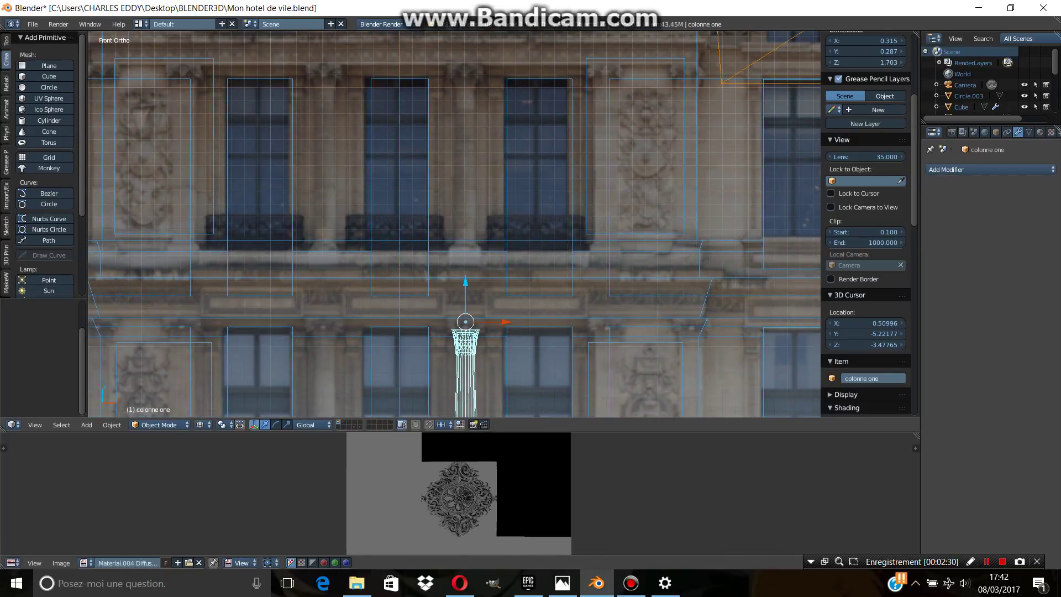
{"action": "key", "text": "shift+d"}
{"action": "key", "text": "Escape"}
{"action": "key", "text": "g"}
{"action": "key", "text": "z"}
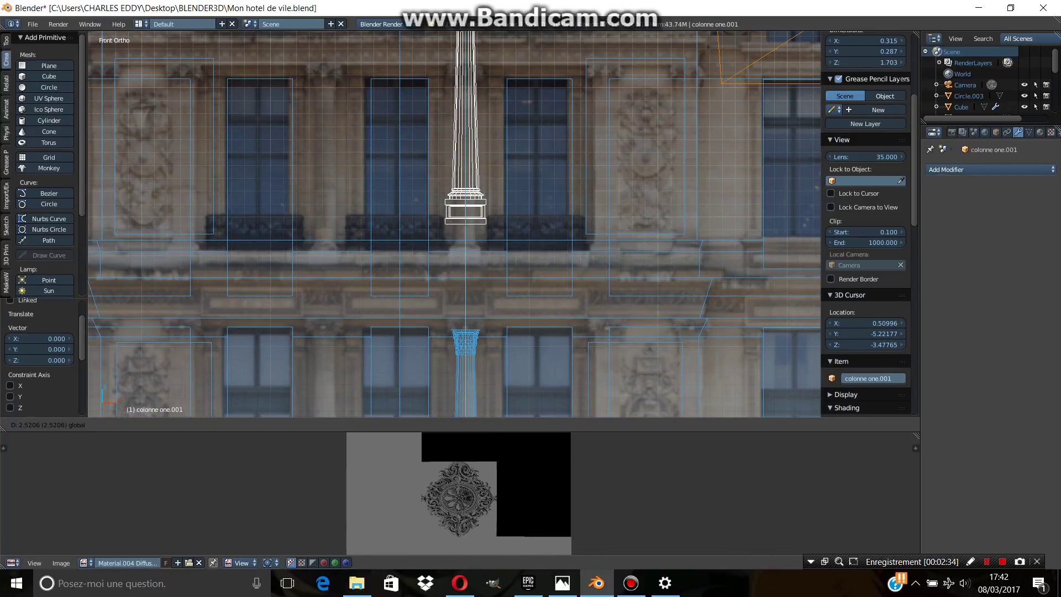
{"action": "key", "text": "Return"}
- Shorten the copy's height and lower it onto the upper floor ledge
{"action": "scroll", "coordinate": [550, 199], "scroll_direction": "up", "scroll_amount": 1, "text": "shift"}
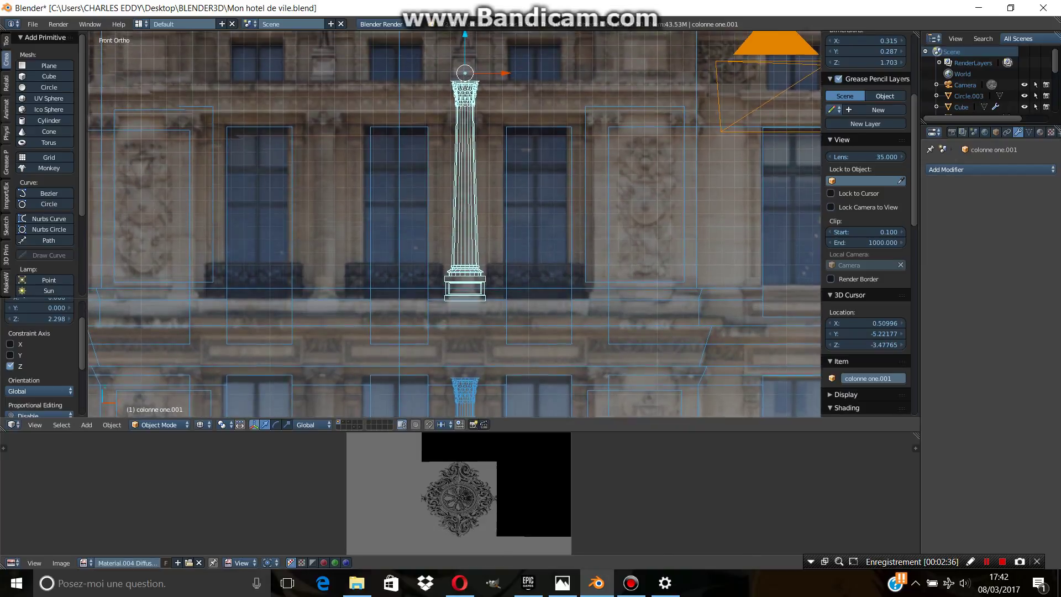
{"action": "scroll", "coordinate": [551, 199], "scroll_direction": "up", "scroll_amount": 1, "text": "shift"}
{"action": "key", "text": "s"}
{"action": "key", "text": "z"}
{"action": "key", "text": "Return"}
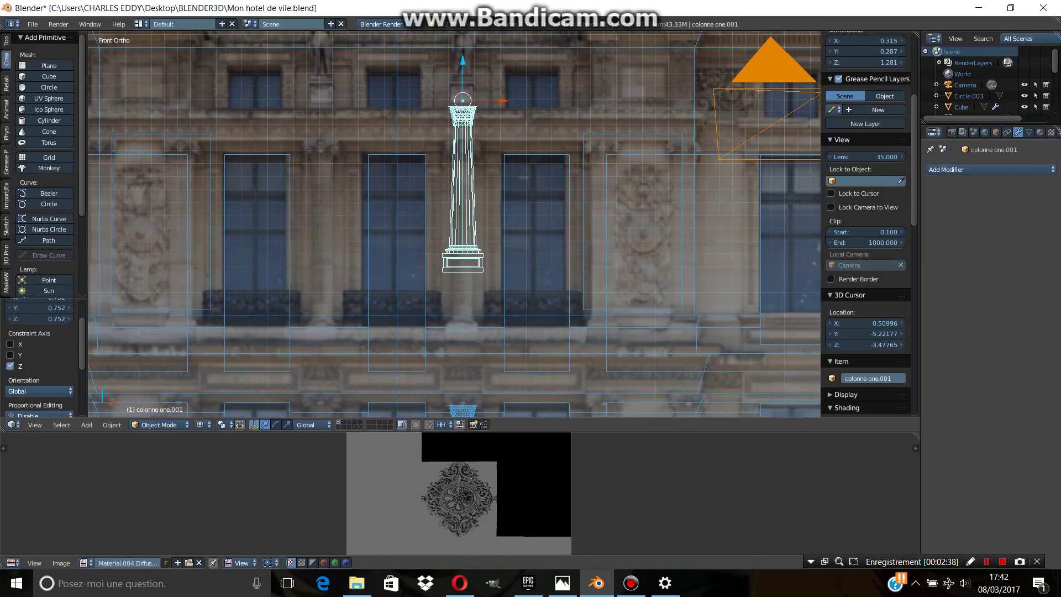
{"action": "key", "text": "g"}
{"action": "key", "text": "z"}
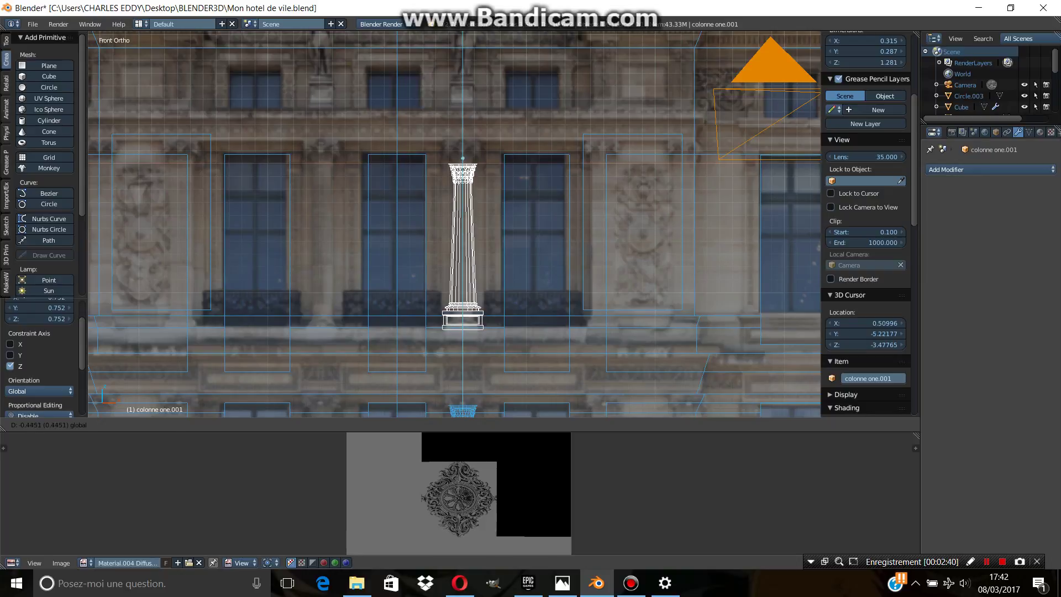
{"action": "key", "text": "Return"}
- Fine-tune the copy's height and vertical position, ending 1.455 high between the upper windows
{"action": "key", "text": "s"}
{"action": "key", "text": "z"}
{"action": "key", "text": "Return"}
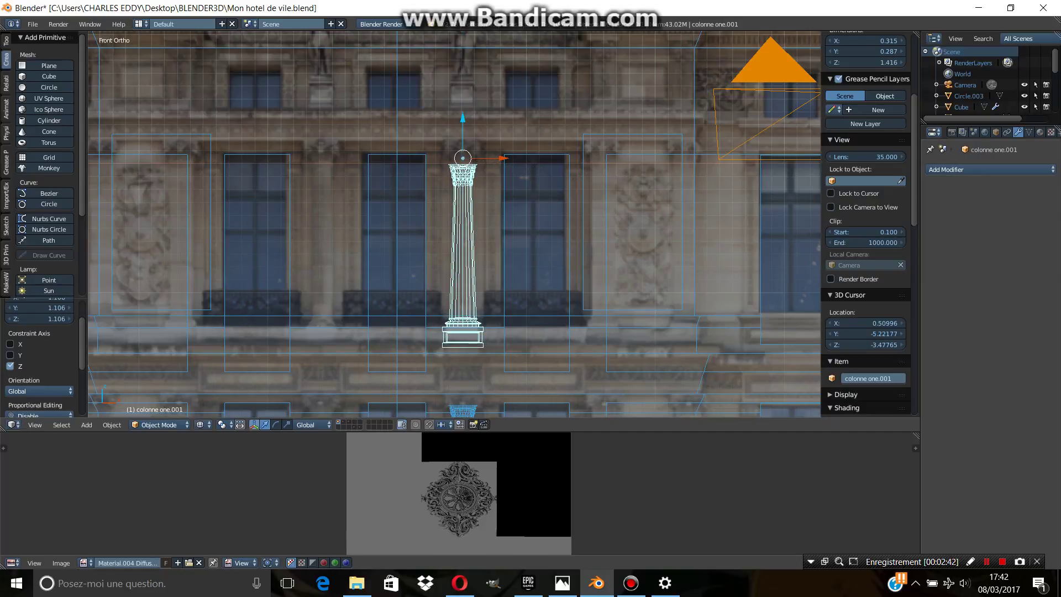
{"action": "key", "text": "g"}
{"action": "key", "text": "z"}
{"action": "key", "text": "Return"}
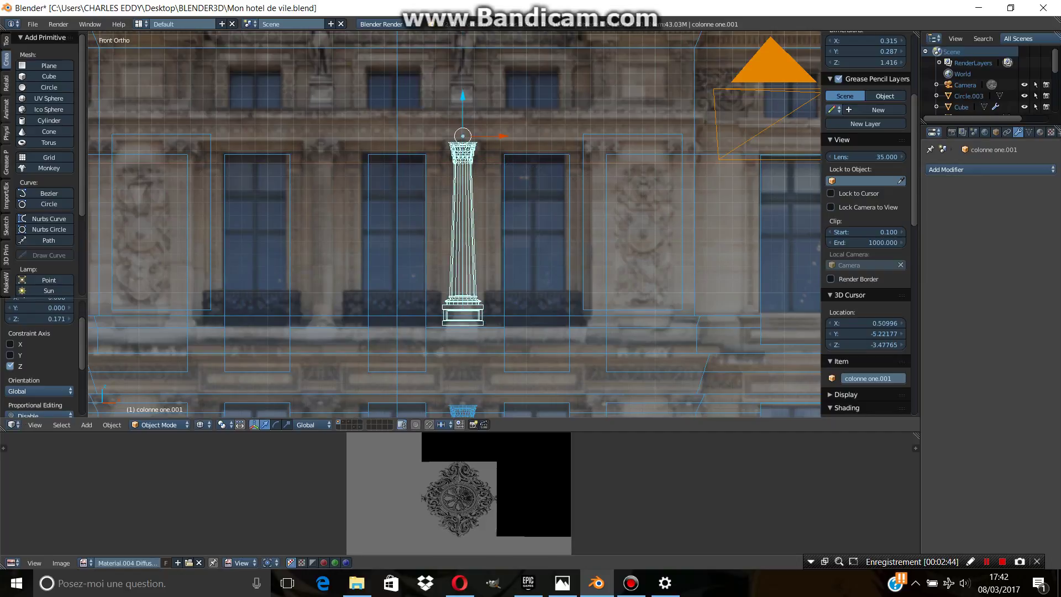
{"action": "key", "text": "s"}
{"action": "key", "text": "z"}
{"action": "key", "text": "Return"}
- Zoom out to both columns and add the original column to the selection
{"action": "scroll", "coordinate": [336, 108], "scroll_direction": "down", "scroll_amount": 2}
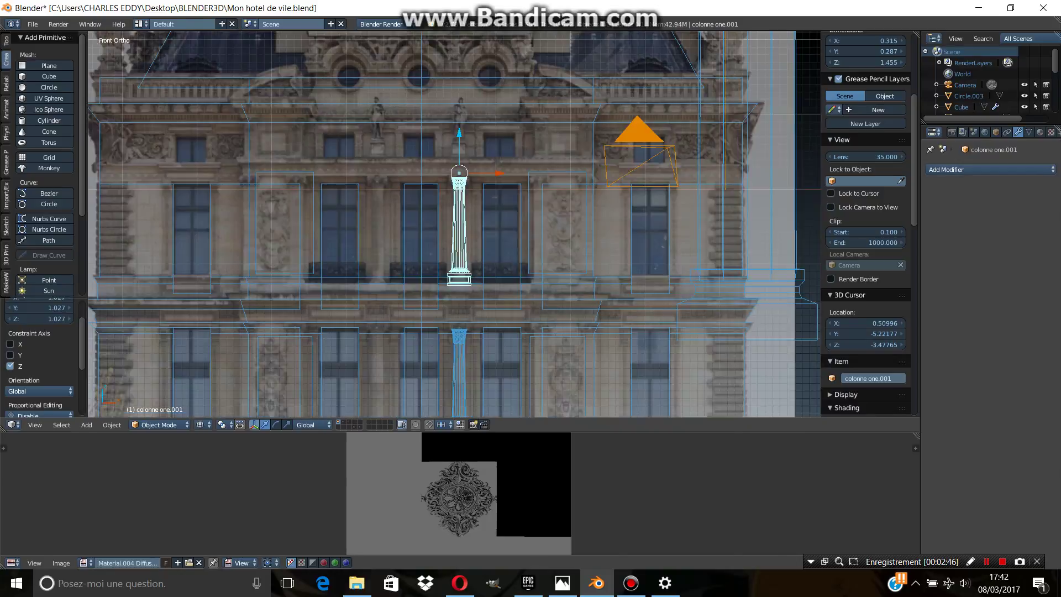
{"action": "scroll", "coordinate": [335, 107], "scroll_direction": "down", "scroll_amount": 2}
{"action": "middle_click_drag", "start_coordinate": [387, 221], "coordinate": [341, 172], "text": "shift"}
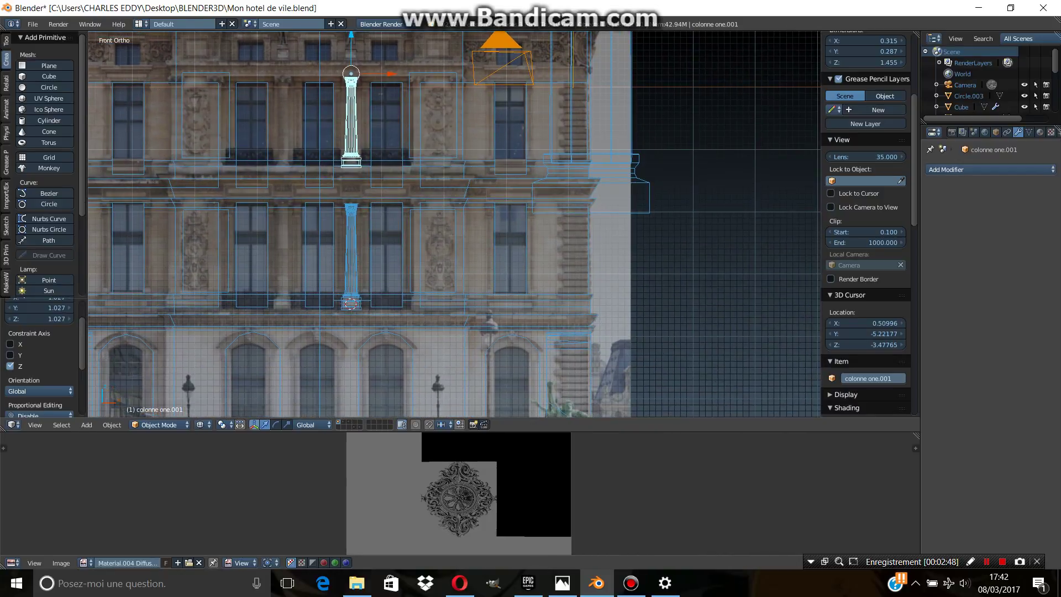
{"action": "right_click", "coordinate": [350, 254], "text": "shift"}
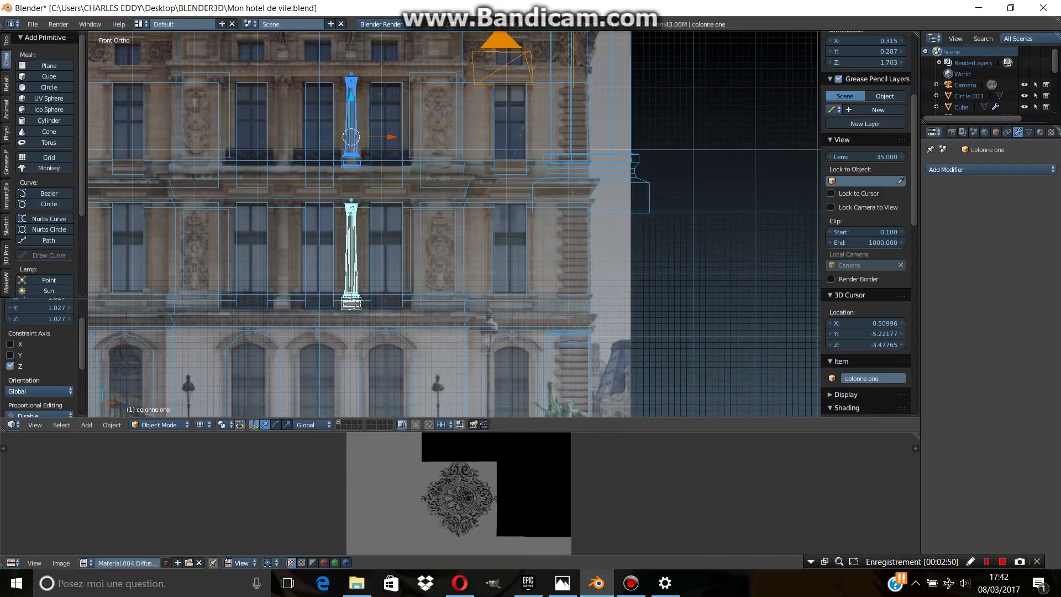
- Duplicate both columns in place and inspect the building from above
{"action": "key", "text": "shift+d"}
{"action": "key", "text": "Escape"}
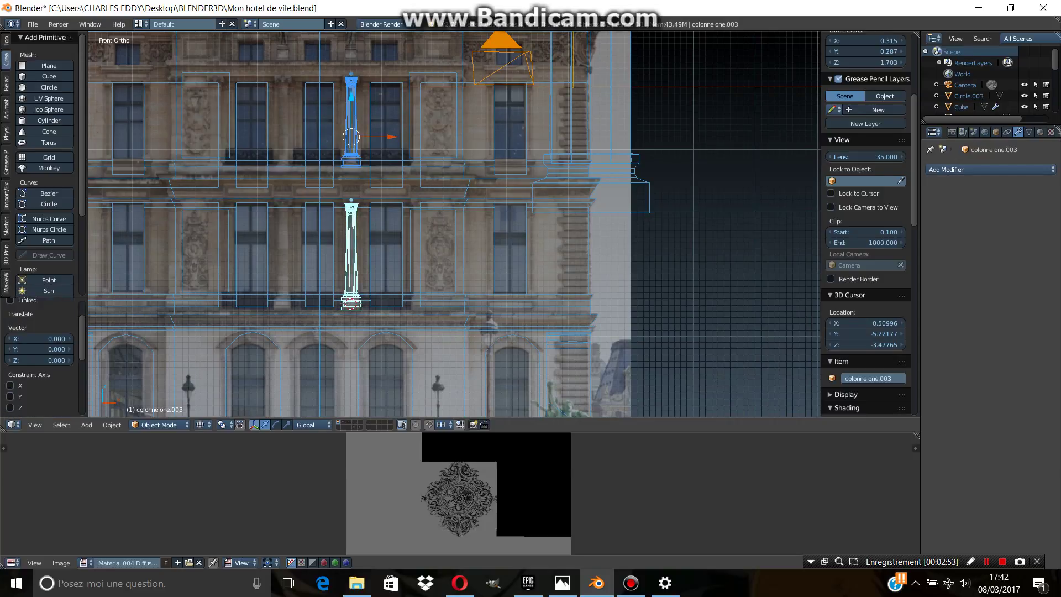
{"action": "key", "text": "KP_7"}
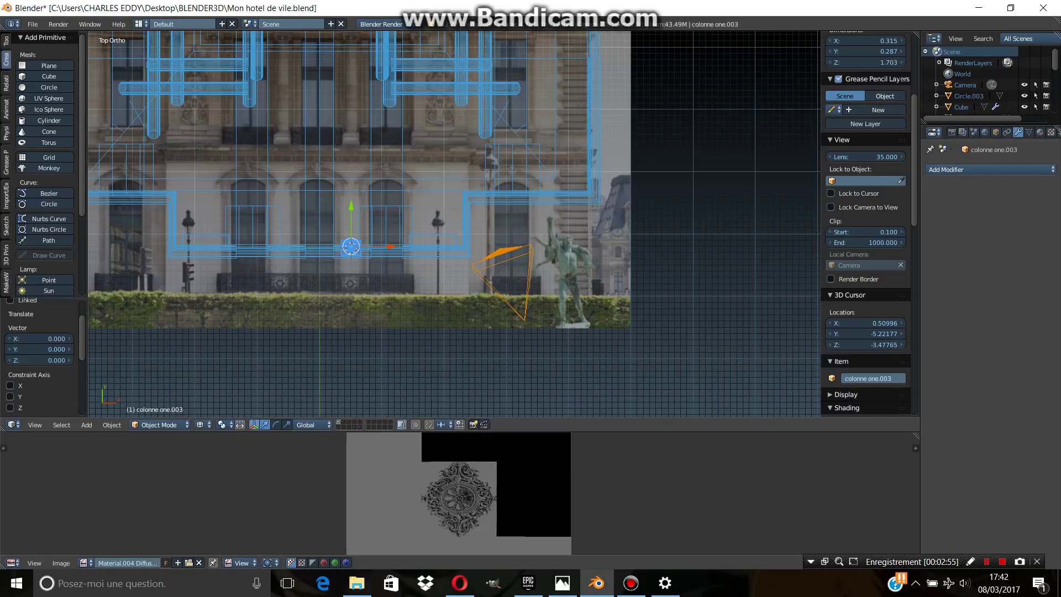
{"action": "key", "text": "h"}
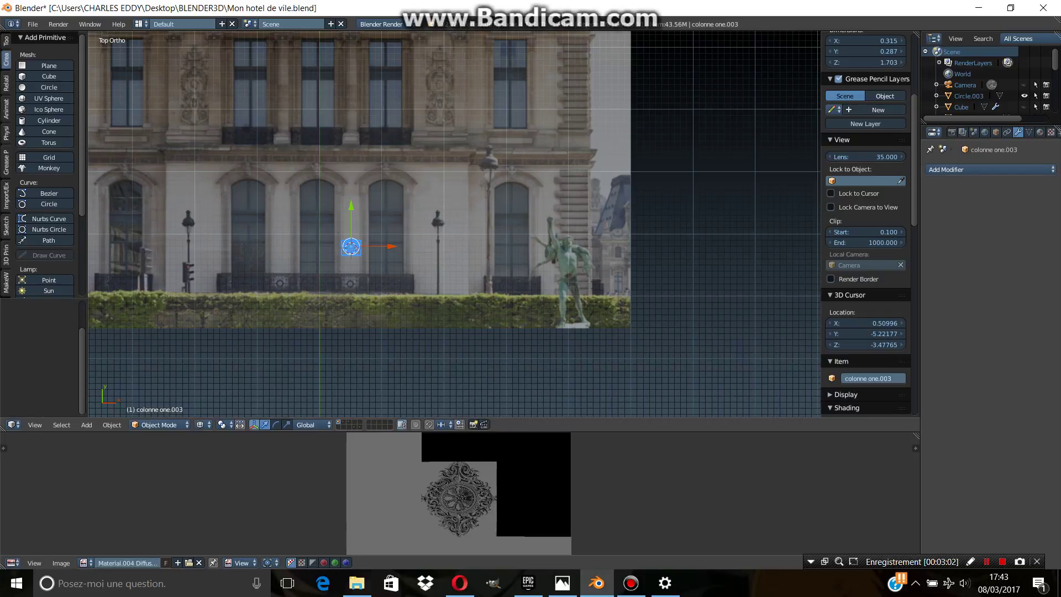
{"action": "key", "text": "alt+h"}
{"action": "middle_click_drag", "start_coordinate": [442, 193], "coordinate": [442, 248]}
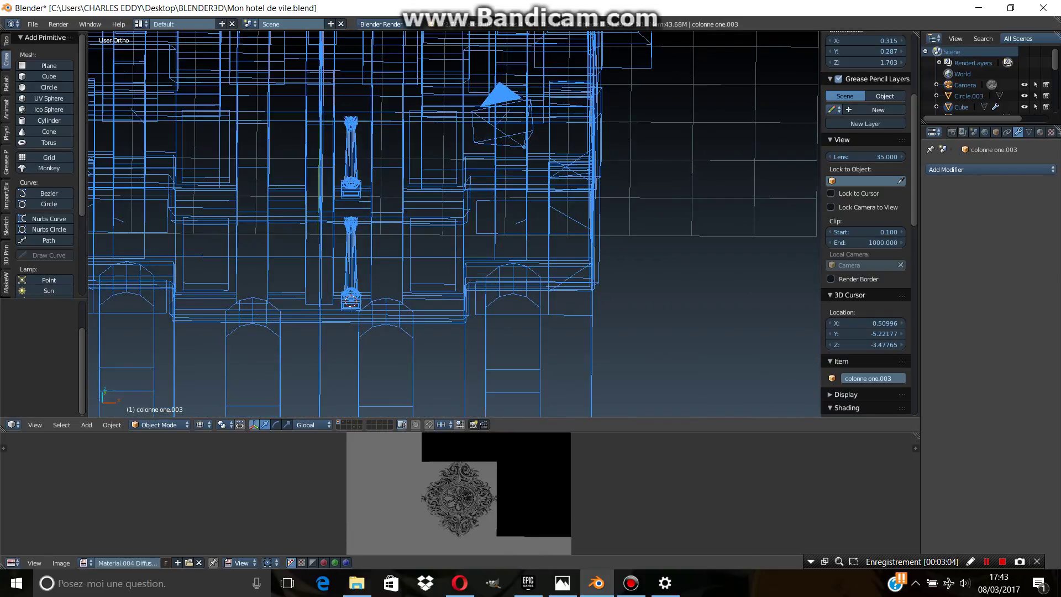
- Select everything and snap the 3D cursor to the world origin (0, 0, 0)
{"action": "right_click", "coordinate": [351, 155]}
{"action": "key", "text": "a"}
{"action": "key", "text": "a"}
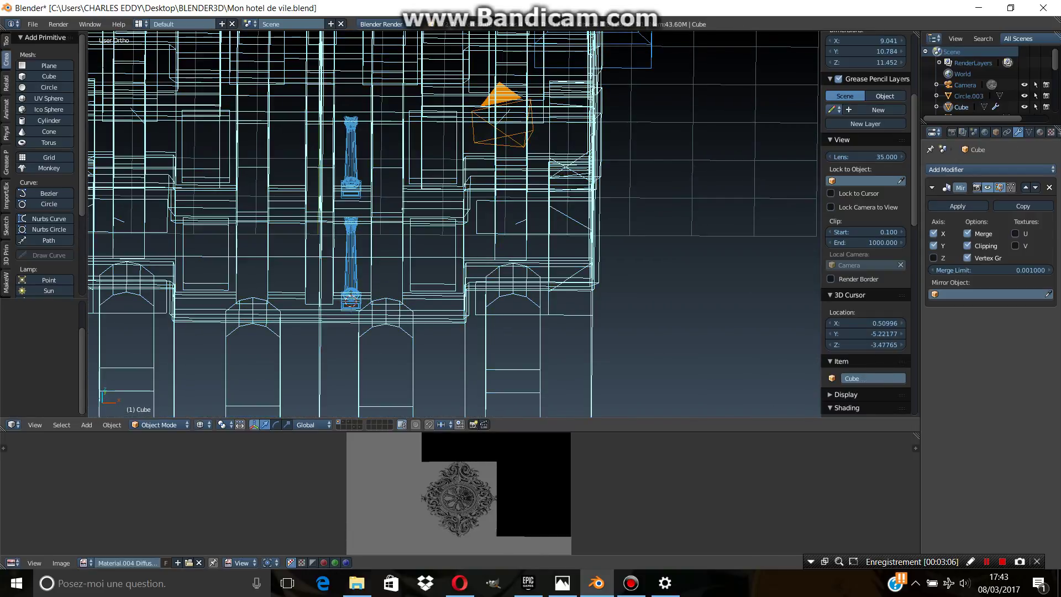
{"action": "key", "text": "shift+s"}
{"action": "left_click", "coordinate": [368, 105]}
{"action": "key", "text": "KP_7"}
{"action": "scroll", "coordinate": [455, 225], "scroll_direction": "down", "scroll_amount": 4}
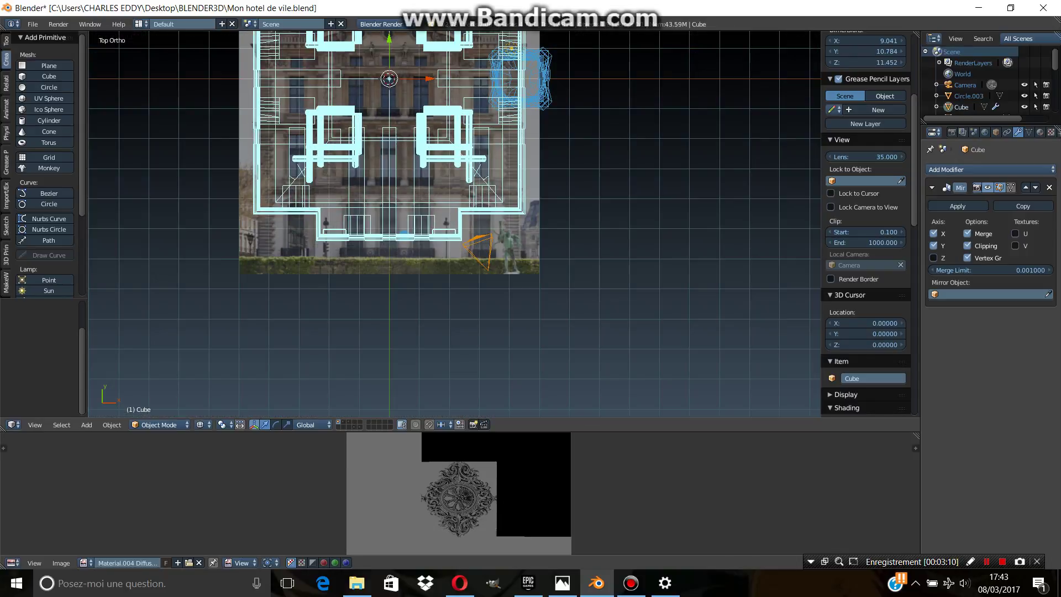
{"action": "key", "text": "KP_1"}
- Set the pivot point to 3D Cursor and select the upper and lower columns
{"action": "left_click", "coordinate": [200, 424]}
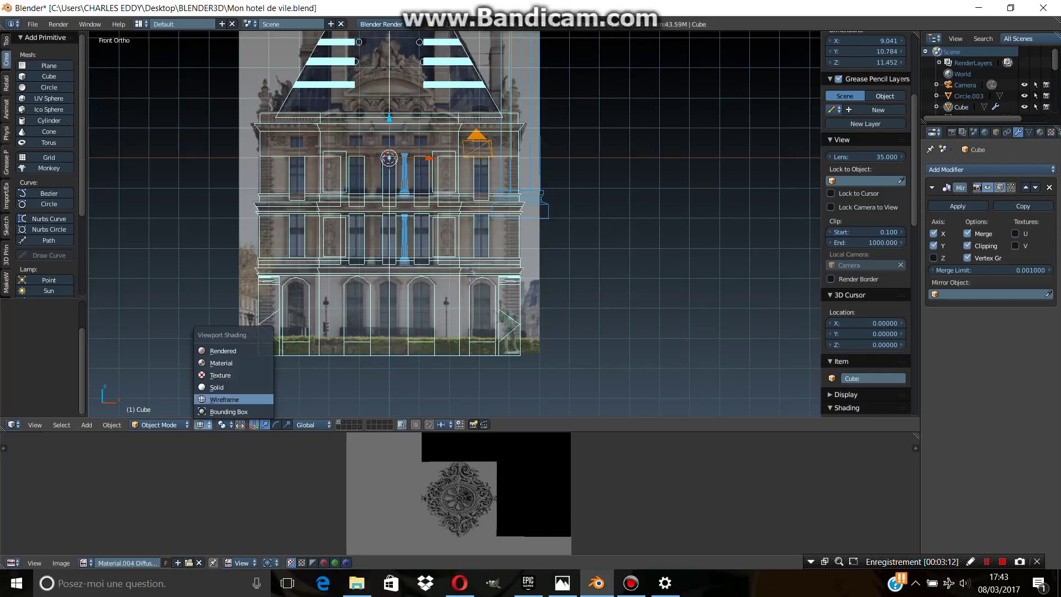
{"action": "left_click", "coordinate": [221, 425]}
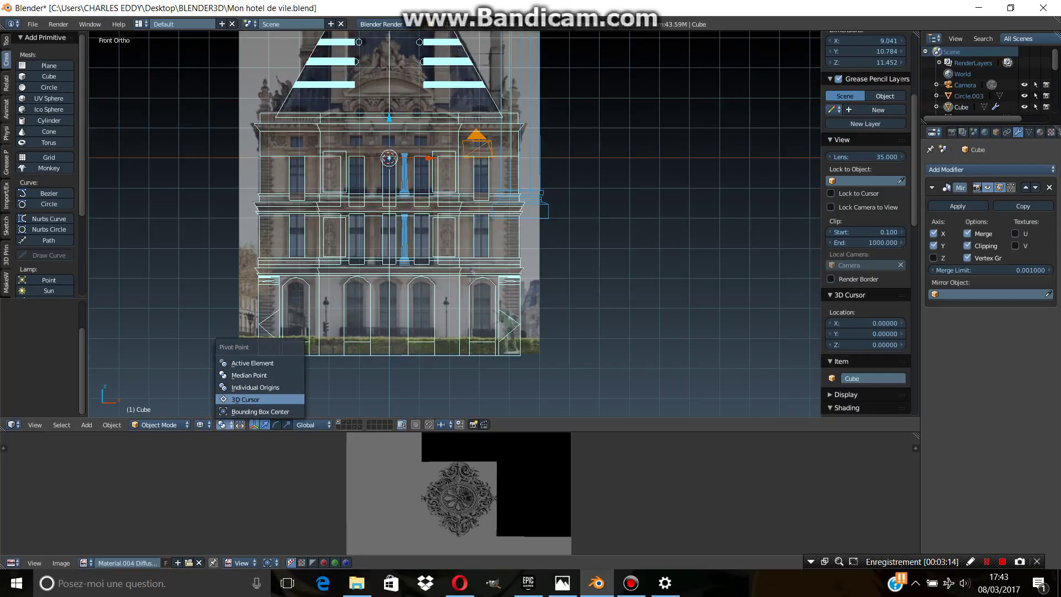
{"action": "left_click", "coordinate": [245, 399]}
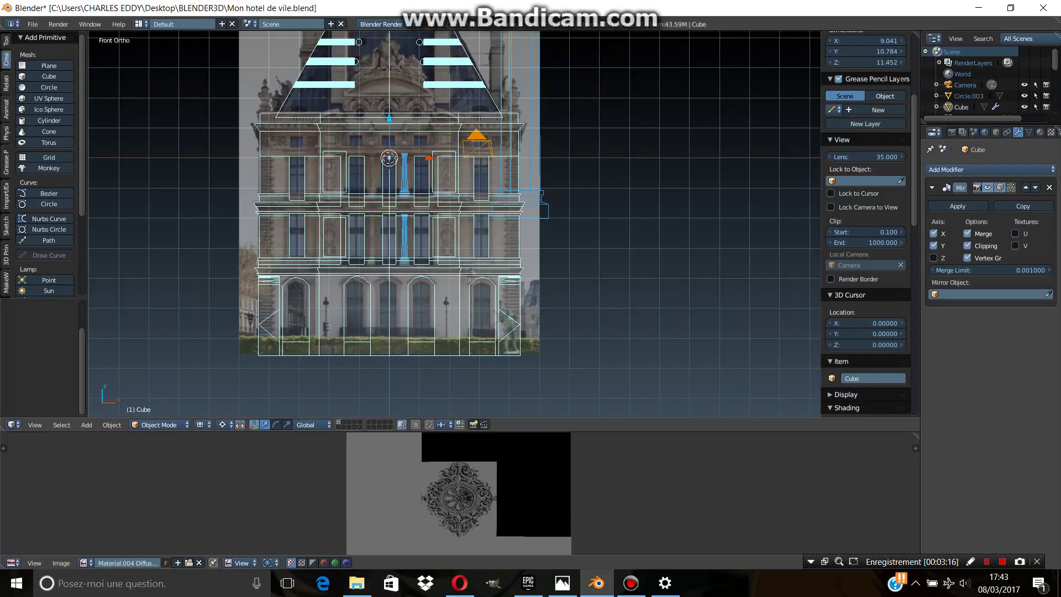
{"action": "right_click", "coordinate": [405, 171]}
{"action": "right_click", "coordinate": [404, 238], "text": "shift"}
- Rotate the selected columns around the 3D cursor from the top view
{"action": "key", "text": "KP_7"}
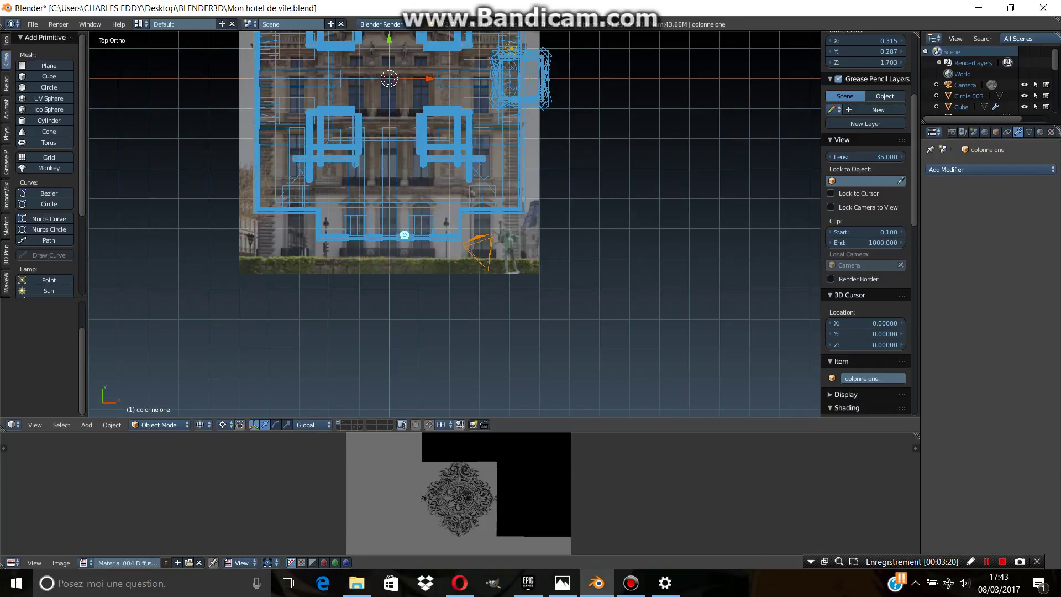
{"action": "key", "text": "r"}
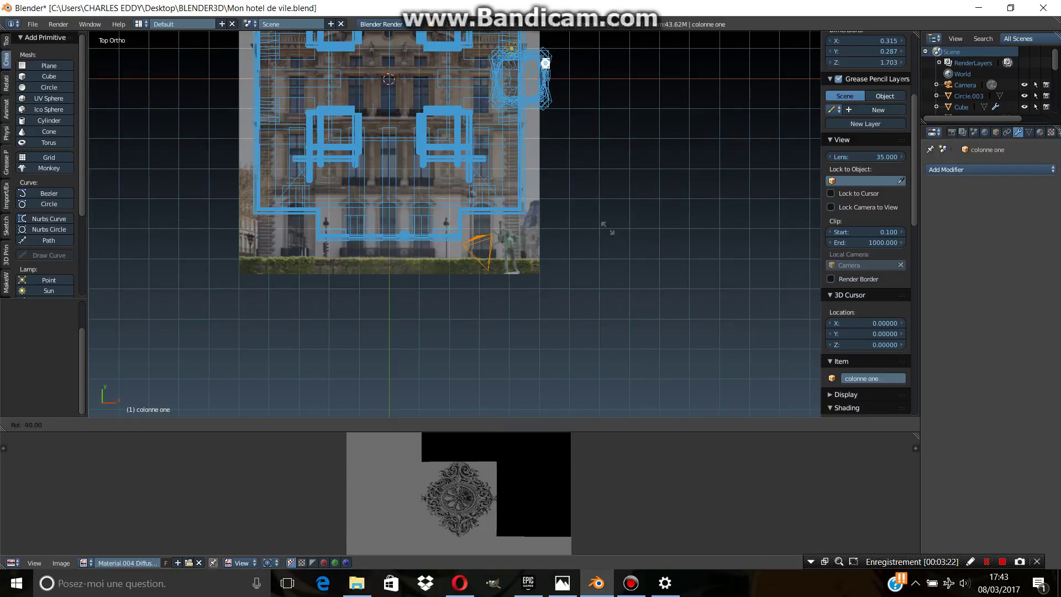
{"action": "left_click", "coordinate": [586, 185]}
{"action": "middle_click_drag", "start_coordinate": [586, 185], "coordinate": [566, 332], "text": "shift"}
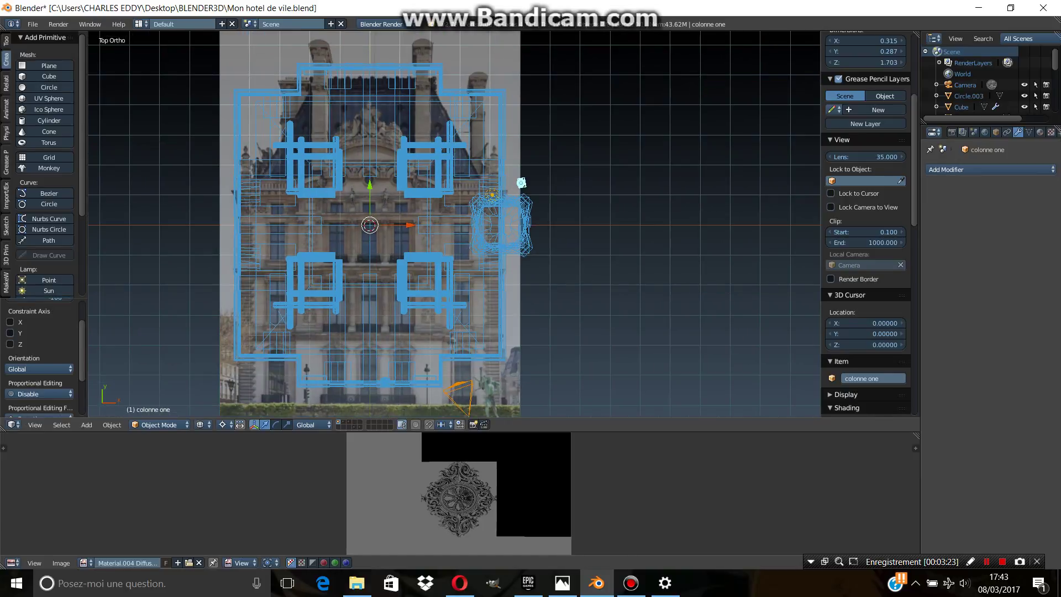
{"action": "mouse_move", "coordinate": [523, 208]}
{"action": "middle_mouse_down"}
{"action": "mouse_move", "coordinate": [530, 225]}
{"action": "mouse_move", "coordinate": [482, 182]}
{"action": "middle_mouse_up"}
{"action": "key", "text": "z"}
- Switch the pivot to the selection's own centre and slide the column to the building edge
{"action": "left_click", "coordinate": [224, 425]}
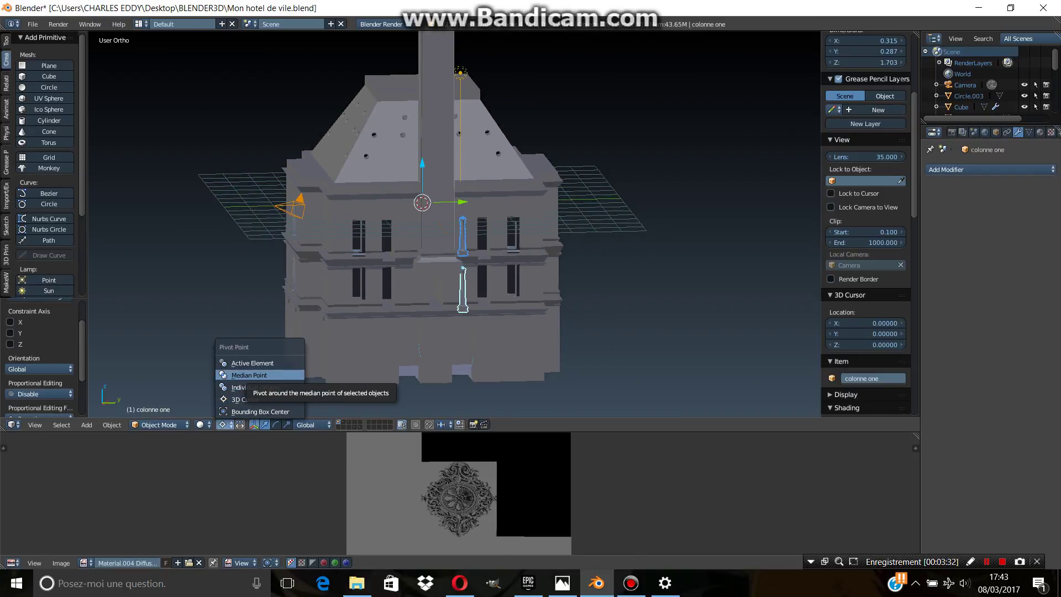
{"action": "left_click", "coordinate": [249, 375]}
{"action": "left_click_drag", "start_coordinate": [500, 241], "coordinate": [442, 243]}
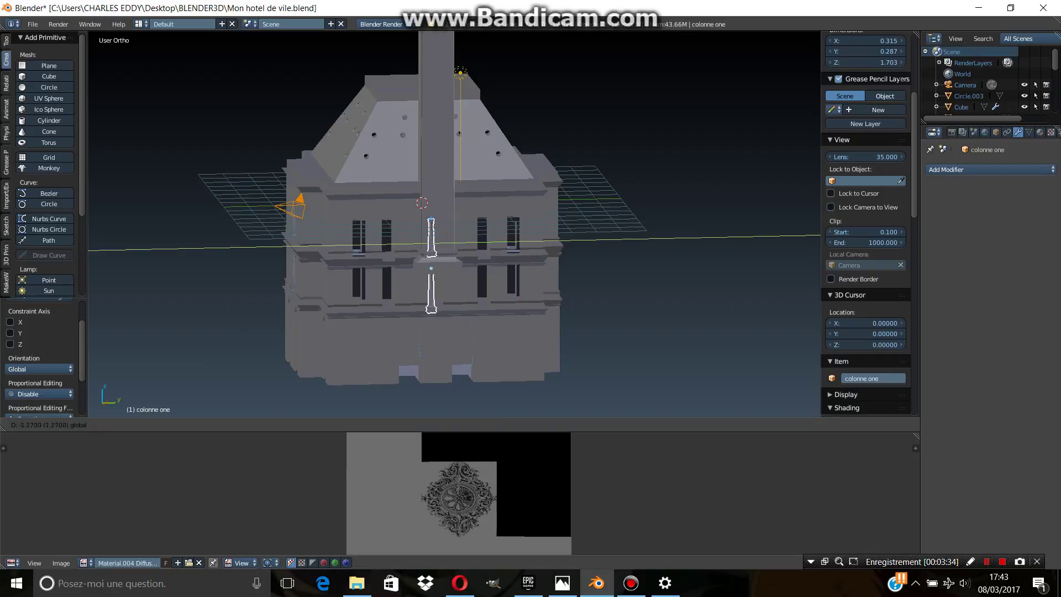
{"action": "key", "text": "KP_1"}
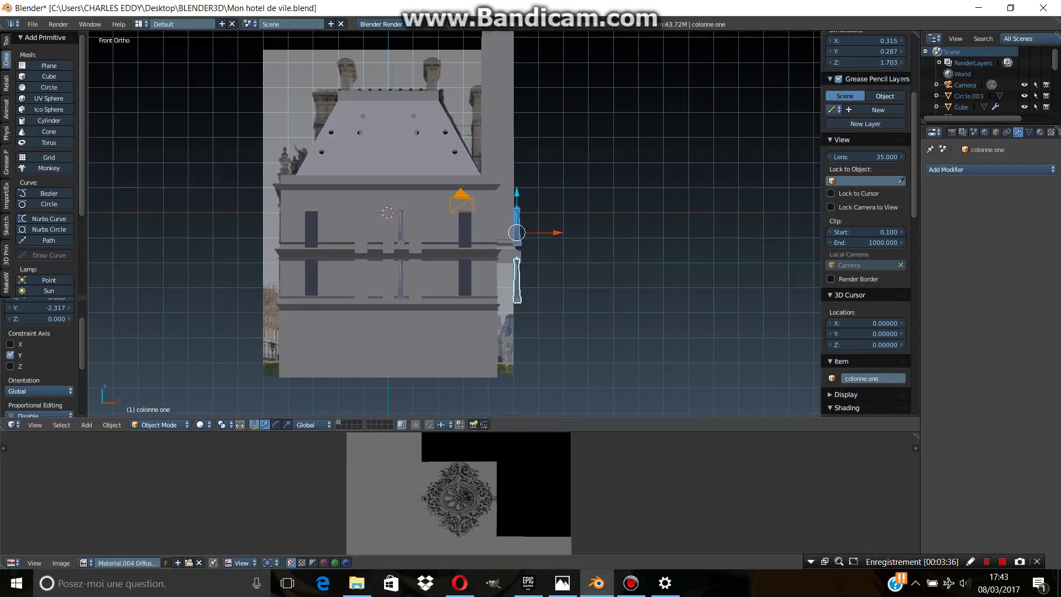
{"action": "mouse_move", "coordinate": [442, 193]}
{"action": "middle_mouse_down"}
{"action": "mouse_move", "coordinate": [421, 249]}
{"action": "mouse_move", "coordinate": [506, 260]}
{"action": "middle_mouse_up"}
- Move the columns along the Y and X axes and check alignment from the front view
{"action": "key", "text": "g"}
{"action": "key", "text": "y"}
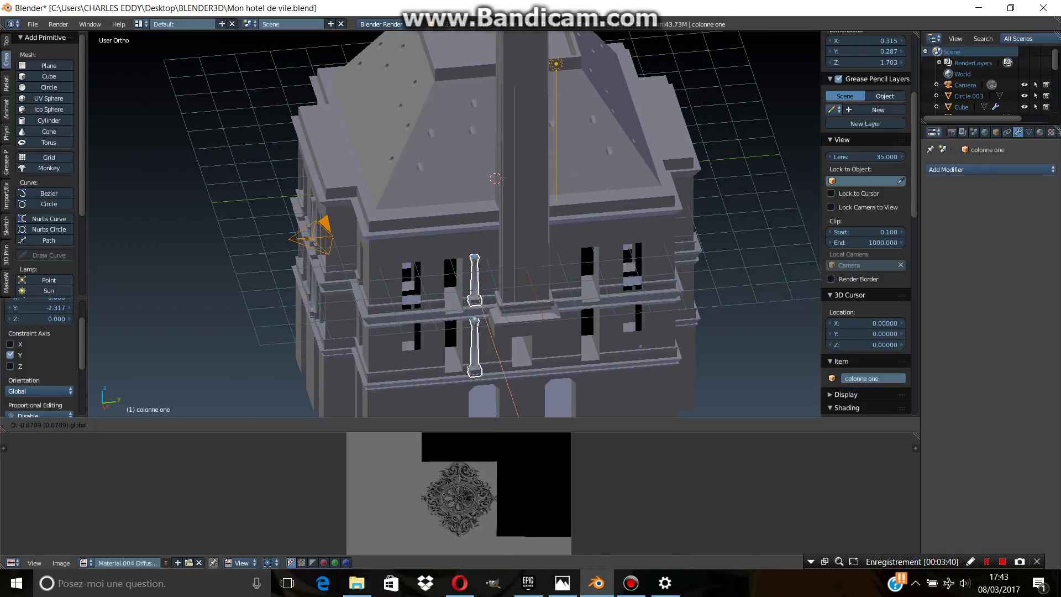
{"action": "key", "text": "x"}
{"action": "key", "text": "Return"}
{"action": "key", "text": "KP_1"}
{"action": "scroll", "coordinate": [453, 221], "scroll_direction": "up", "scroll_amount": 3}
{"action": "scroll", "coordinate": [454, 222], "scroll_direction": "up", "scroll_amount": 2}
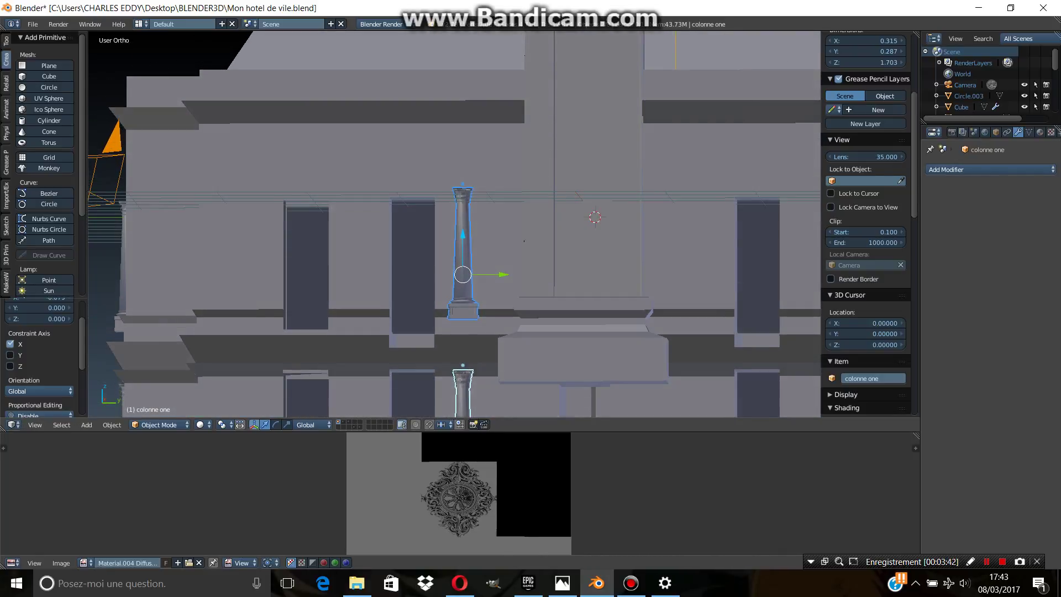
{"action": "scroll", "coordinate": [453, 221], "scroll_direction": "down", "scroll_amount": 3}
{"action": "middle_click_drag", "start_coordinate": [453, 222], "coordinate": [453, 266]}
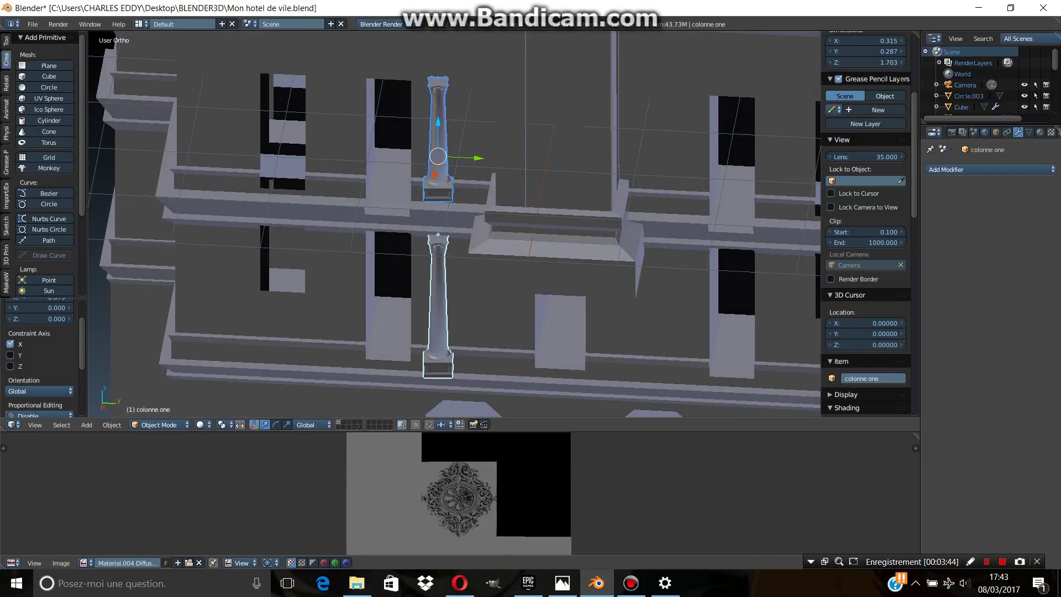
- Refine the columns' Y and X positions onto the upper-storey ledges near the side corner
{"action": "key", "text": "g"}
{"action": "key", "text": "y"}
{"action": "key", "text": "Return"}
{"action": "middle_click_drag", "start_coordinate": [453, 221], "coordinate": [454, 266]}
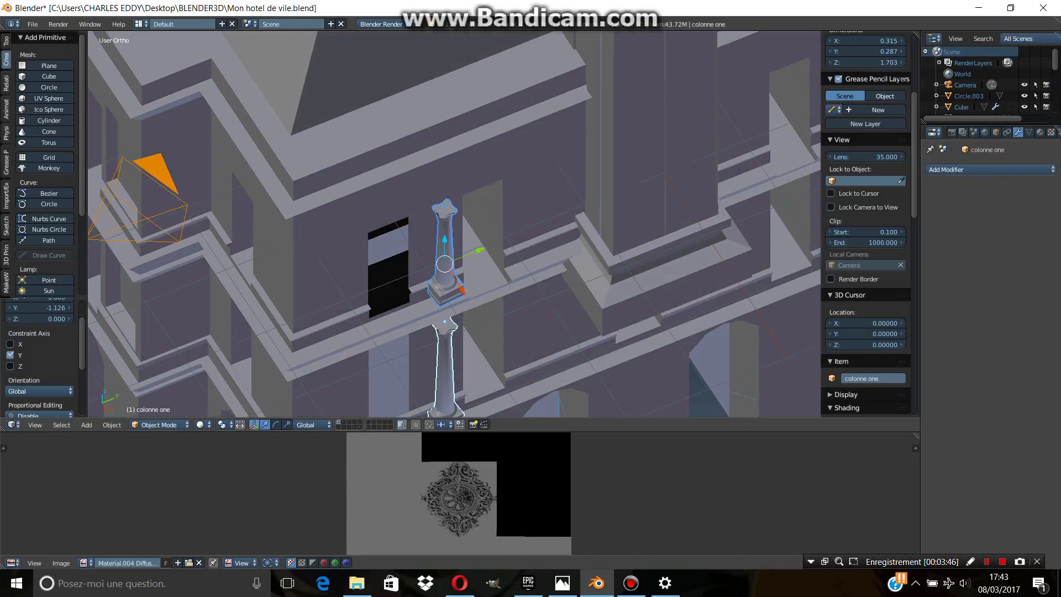
{"action": "key", "text": "g"}
{"action": "key", "text": "x"}
{"action": "key", "text": "Return"}
{"action": "middle_click_drag", "start_coordinate": [454, 222], "coordinate": [453, 183]}
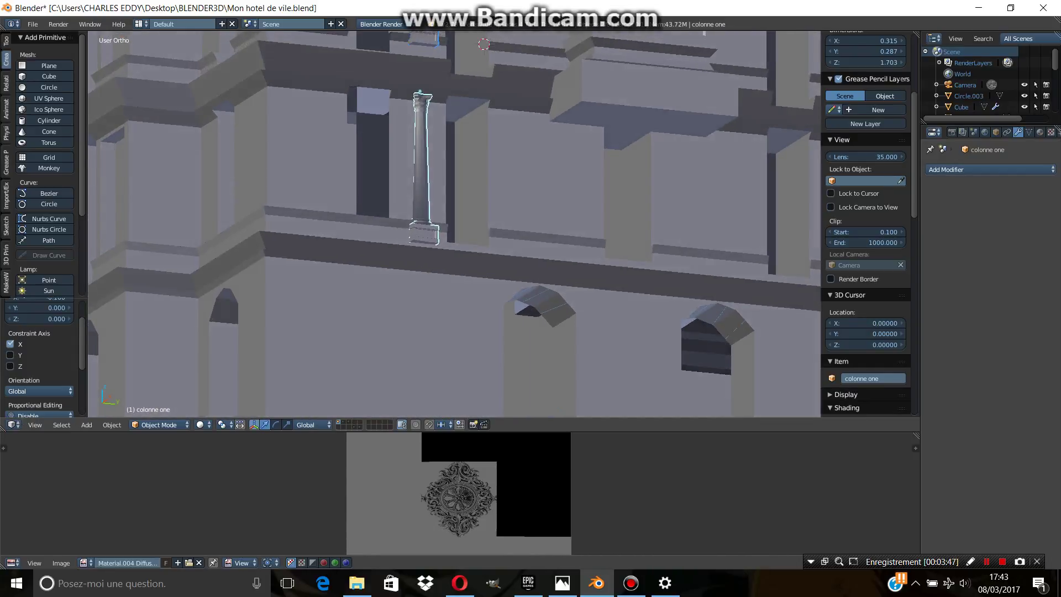
{"action": "scroll", "coordinate": [453, 222], "scroll_direction": "down", "scroll_amount": 5}
{"action": "mouse_move", "coordinate": [454, 221]}
{"action": "middle_mouse_down"}
{"action": "mouse_move", "coordinate": [454, 199]}
{"action": "mouse_move", "coordinate": [442, 222]}
{"action": "mouse_move", "coordinate": [469, 255]}
{"action": "middle_mouse_up"}
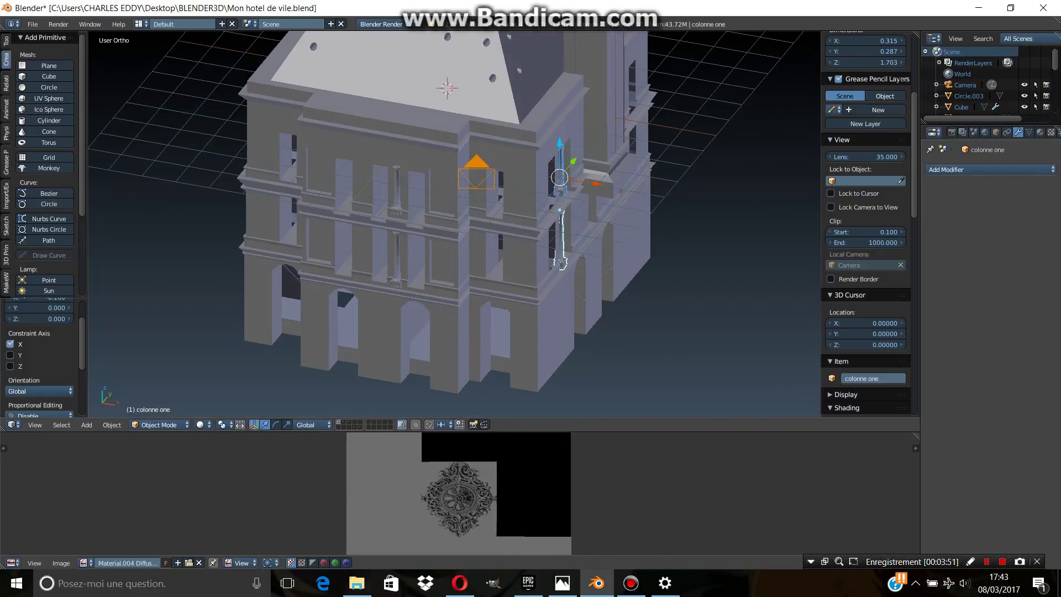
- Duplicate the two left columns in place and send the copies to layer 2
{"action": "right_click", "coordinate": [396, 259], "text": "shift"}
{"action": "right_click", "coordinate": [397, 188], "text": "shift"}
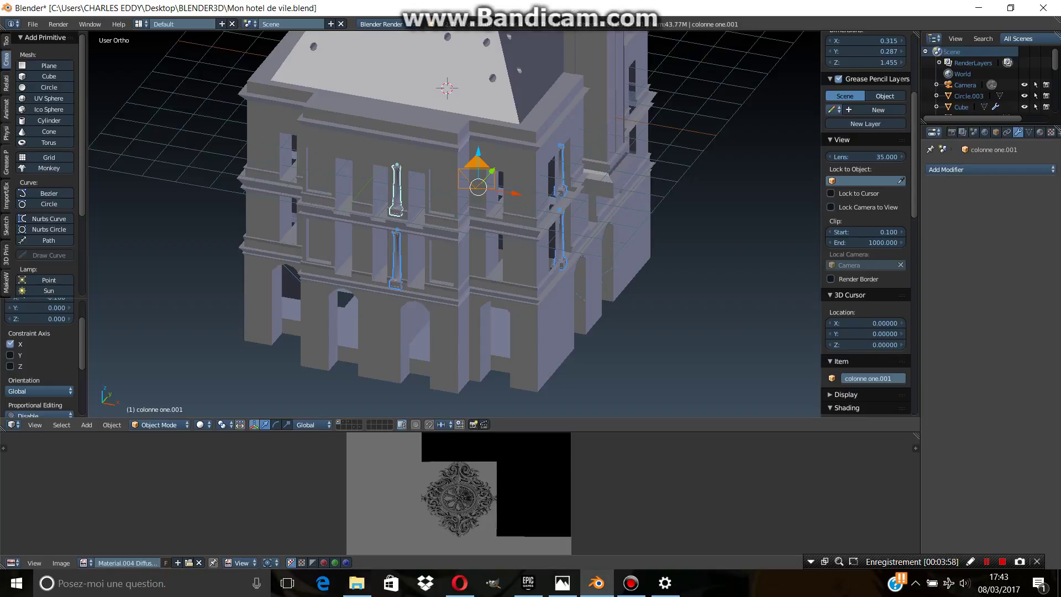
{"action": "key", "text": "shift+d"}
{"action": "key", "text": "Escape"}
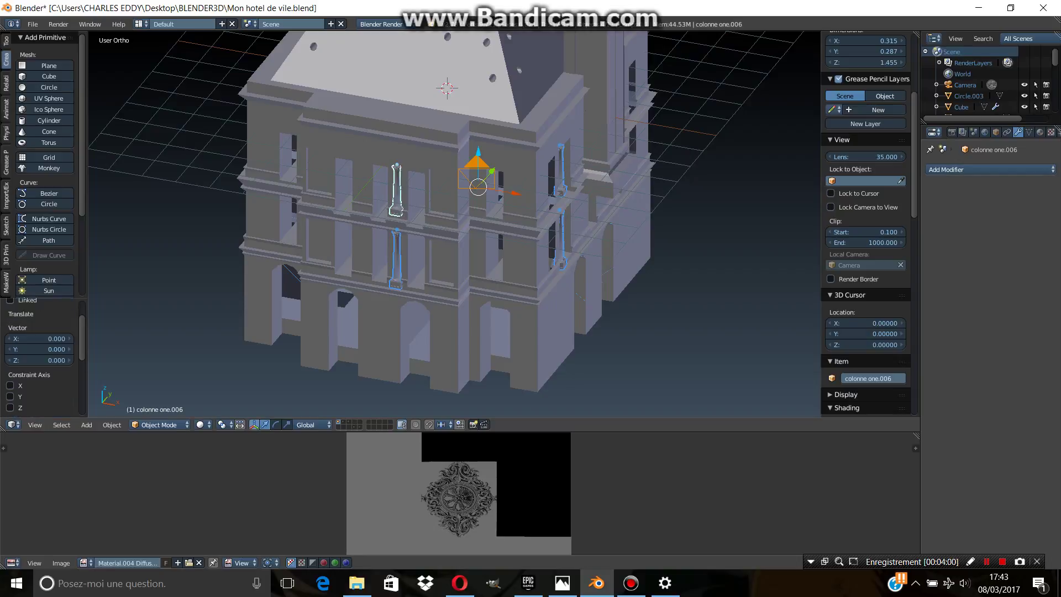
{"action": "key", "text": "m"}
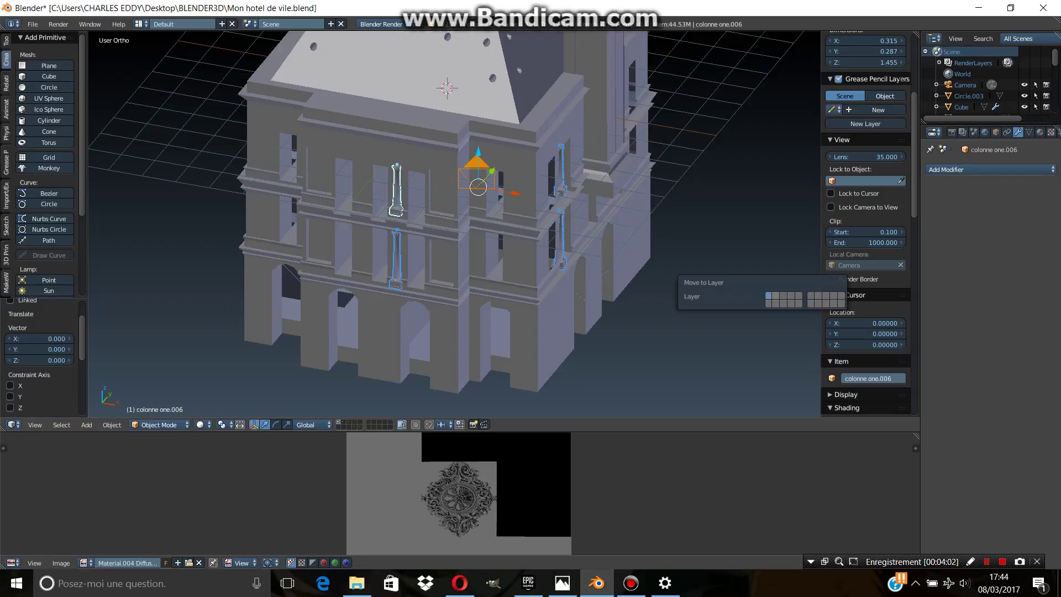
{"action": "key", "text": "2"}
{"action": "key", "text": "Return"}
- Select the four facade columns and join them into a single object with Ctrl+J
{"action": "right_click", "coordinate": [387, 221], "text": "shift"}
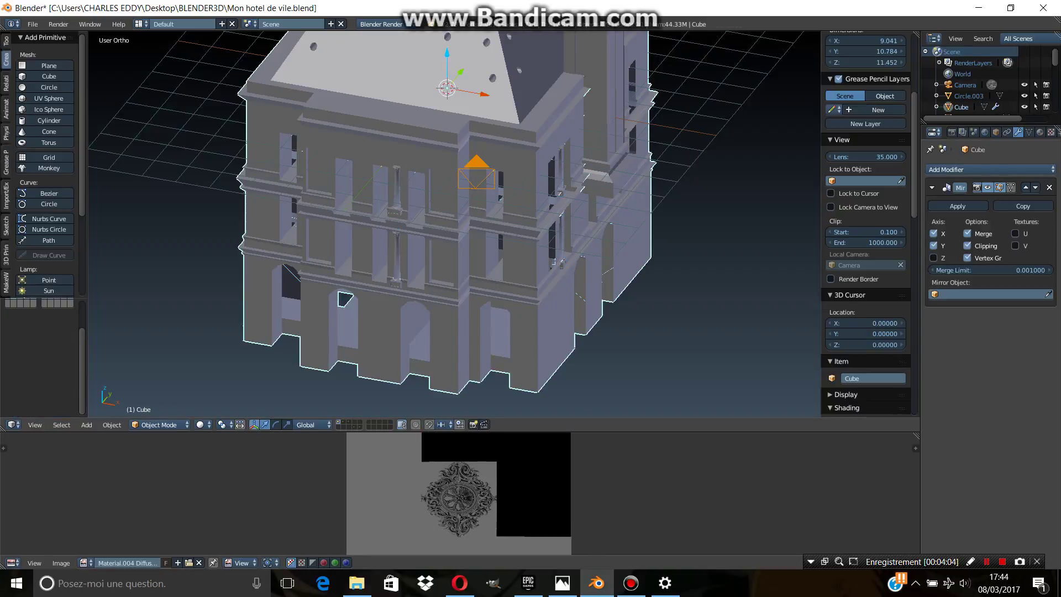
{"action": "right_click", "coordinate": [396, 188]}
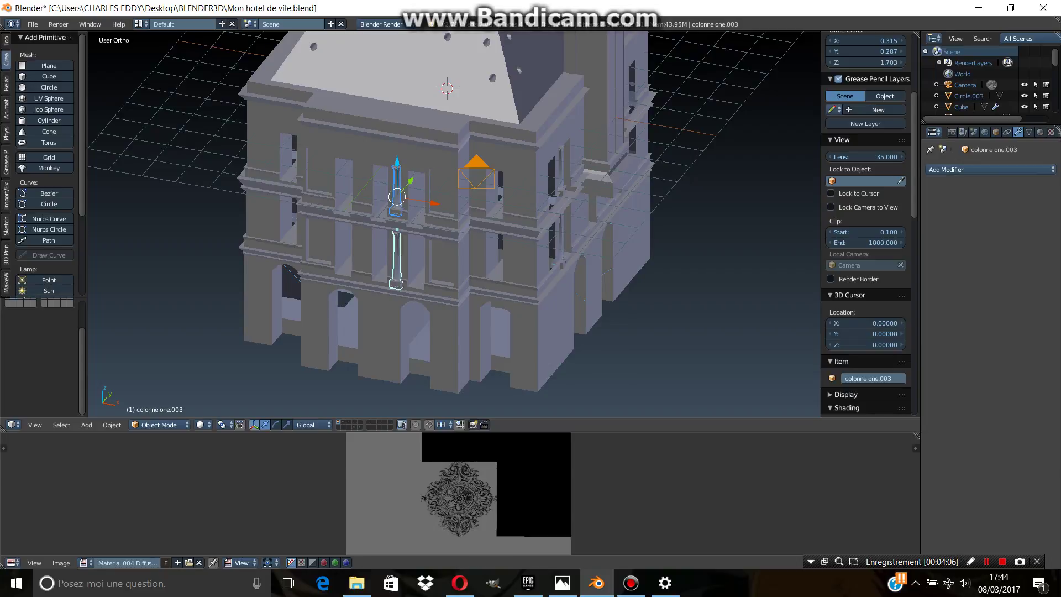
{"action": "right_click", "coordinate": [395, 257]}
{"action": "scroll", "coordinate": [453, 221], "scroll_direction": "up", "scroll_amount": 4}
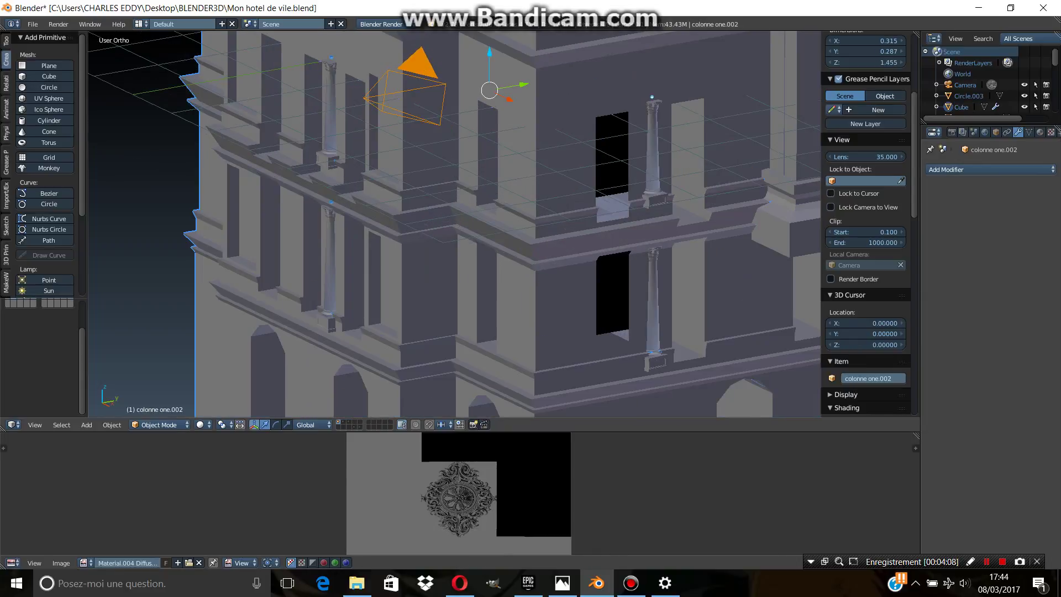
{"action": "right_click", "coordinate": [654, 299]}
{"action": "right_click", "coordinate": [654, 150]}
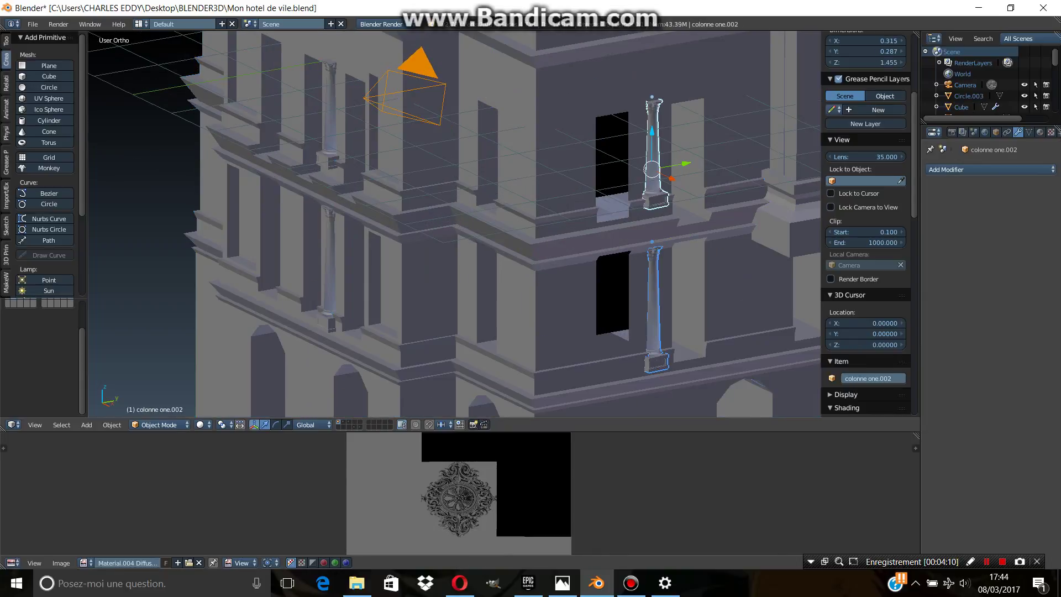
{"action": "right_click", "coordinate": [329, 110]}
{"action": "right_click", "coordinate": [329, 265]}
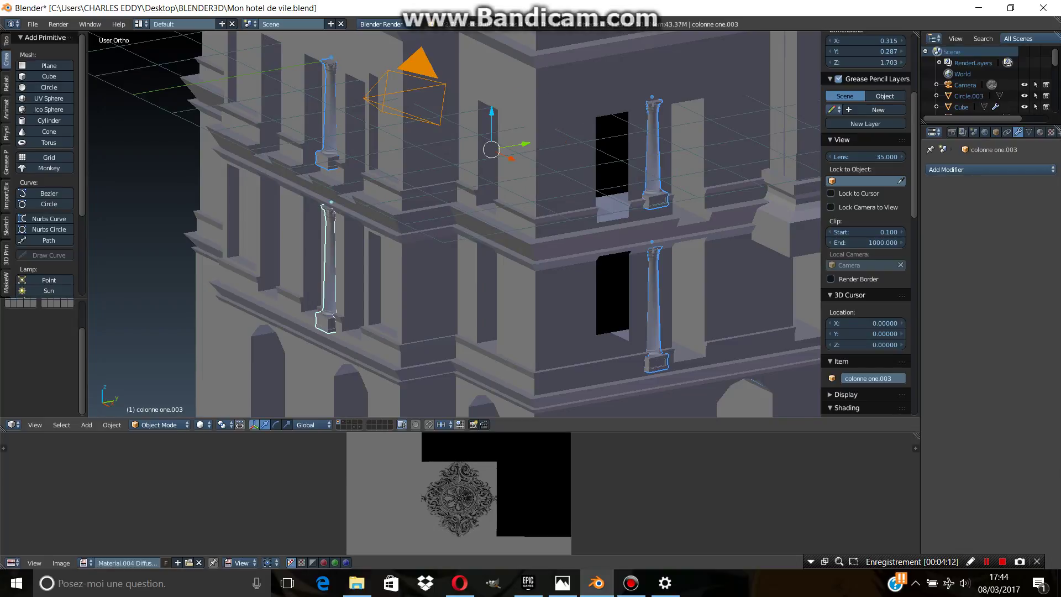
{"action": "key", "text": "ctrl+j"}
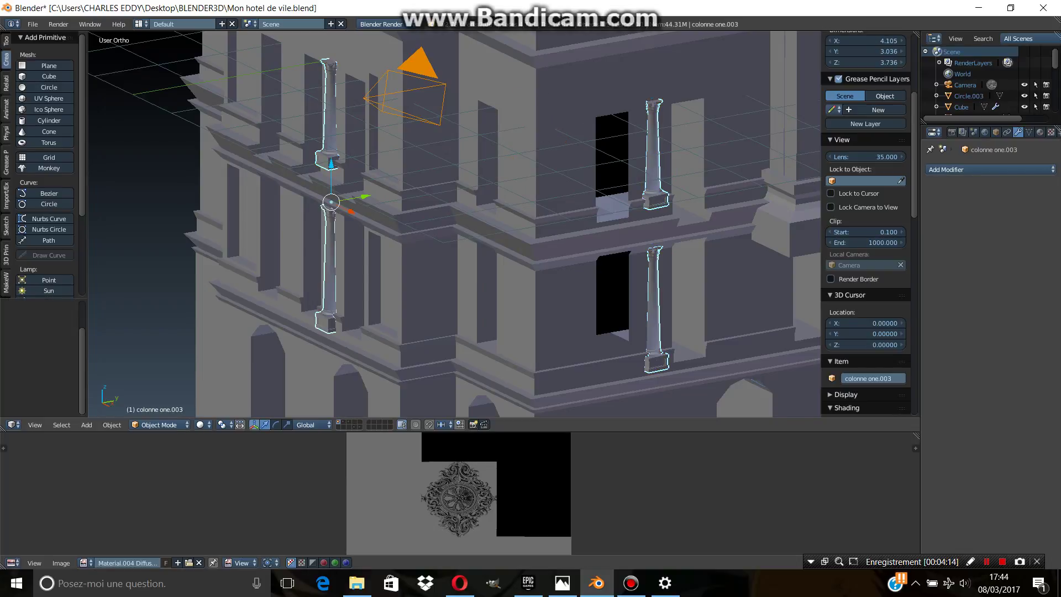
{"action": "right_click", "coordinate": [487, 166]}
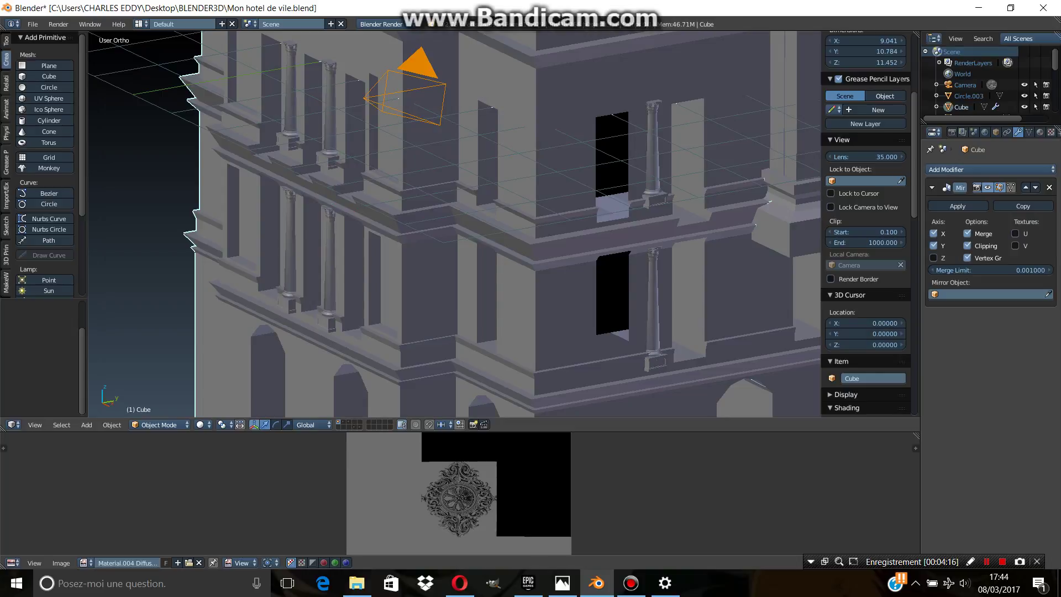
- Select the colonne two column and view it from the front in wireframe
{"action": "scroll", "coordinate": [453, 221], "scroll_direction": "down", "scroll_amount": 5}
{"action": "mouse_move", "coordinate": [454, 222]}
{"action": "middle_mouse_down"}
{"action": "mouse_move", "coordinate": [420, 232]}
{"action": "mouse_move", "coordinate": [426, 216]}
{"action": "middle_mouse_up"}
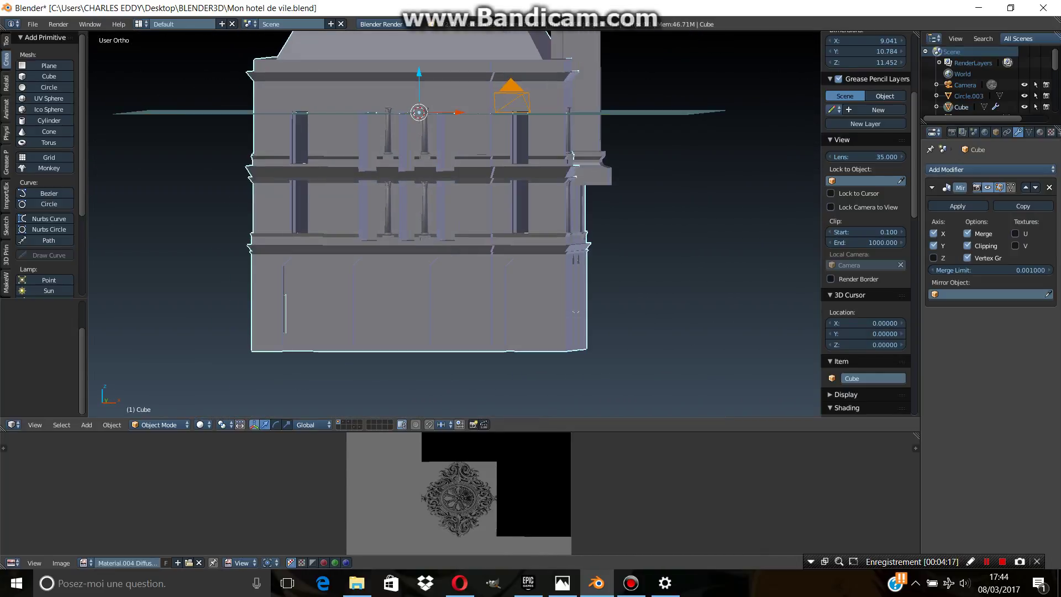
{"action": "scroll", "coordinate": [420, 194], "scroll_direction": "down", "scroll_amount": 2}
{"action": "scroll", "coordinate": [420, 192], "scroll_direction": "down", "scroll_amount": 4}
{"action": "right_click", "coordinate": [482, 150]}
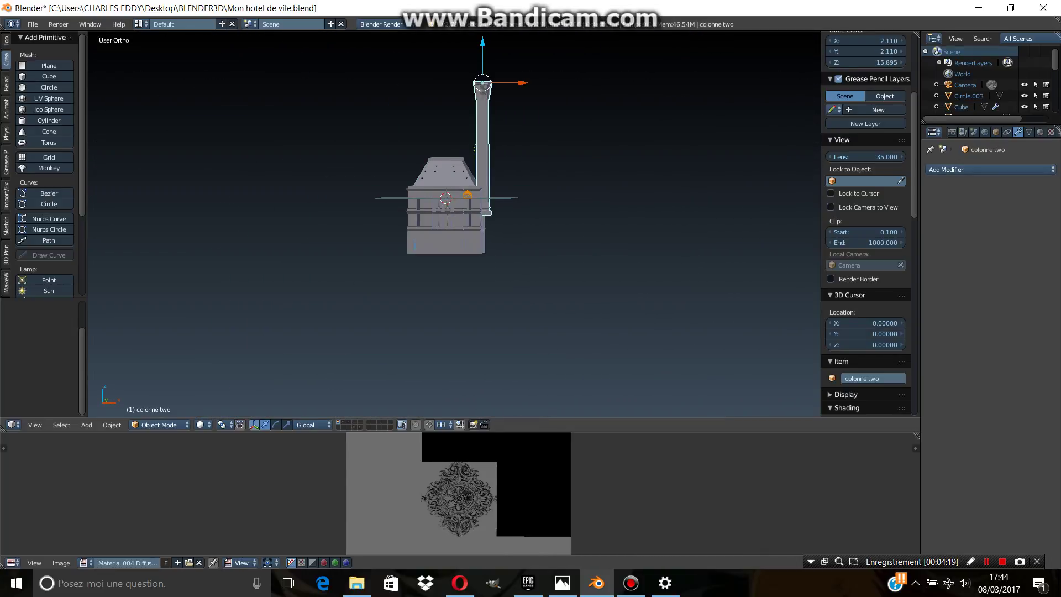
{"action": "key", "text": "KP_1"}
{"action": "scroll", "coordinate": [453, 221], "scroll_direction": "up", "scroll_amount": 7}
{"action": "key", "text": "z"}
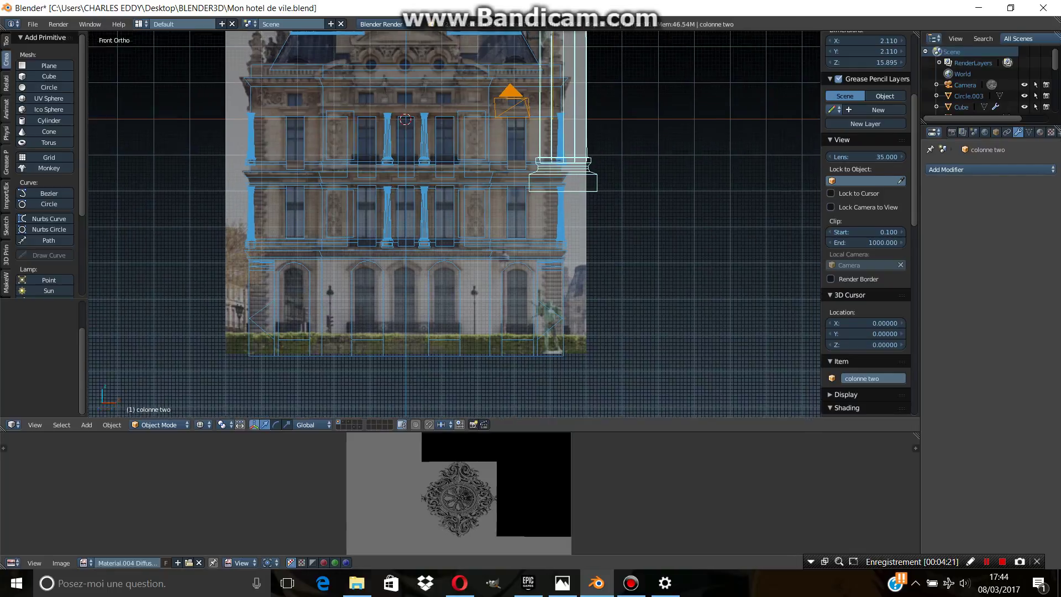
- Shrink colonne two and lower it along Z toward the facade
{"action": "scroll", "coordinate": [454, 221], "scroll_direction": "up", "scroll_amount": 1}
{"action": "scroll", "coordinate": [454, 222], "scroll_direction": "up", "scroll_amount": 4}
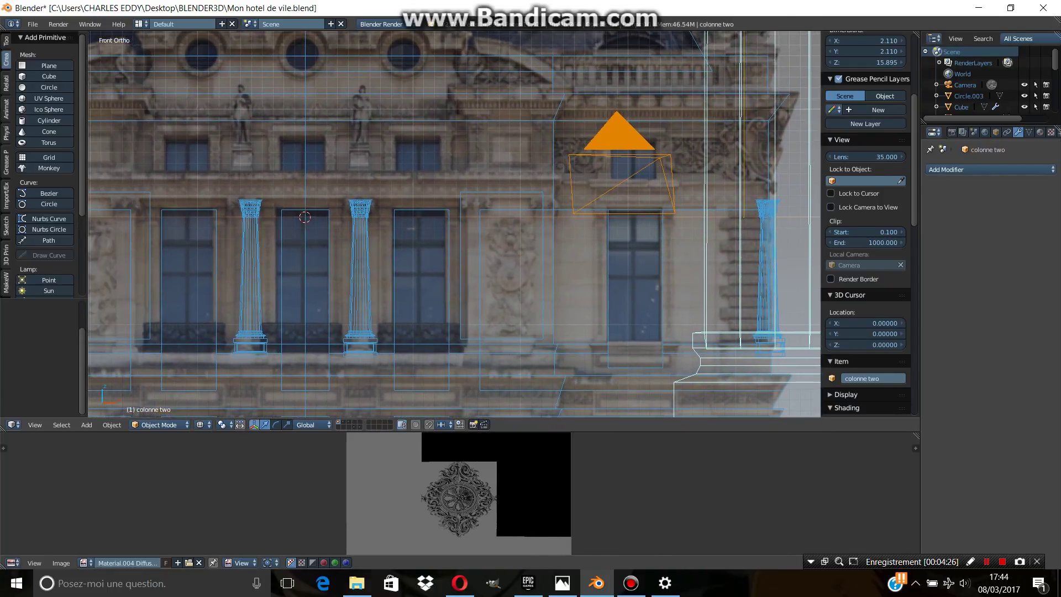
{"action": "scroll", "coordinate": [454, 223], "scroll_direction": "down", "scroll_amount": 1}
{"action": "scroll", "coordinate": [455, 224], "scroll_direction": "down", "scroll_amount": 5}
{"action": "key", "text": "s"}
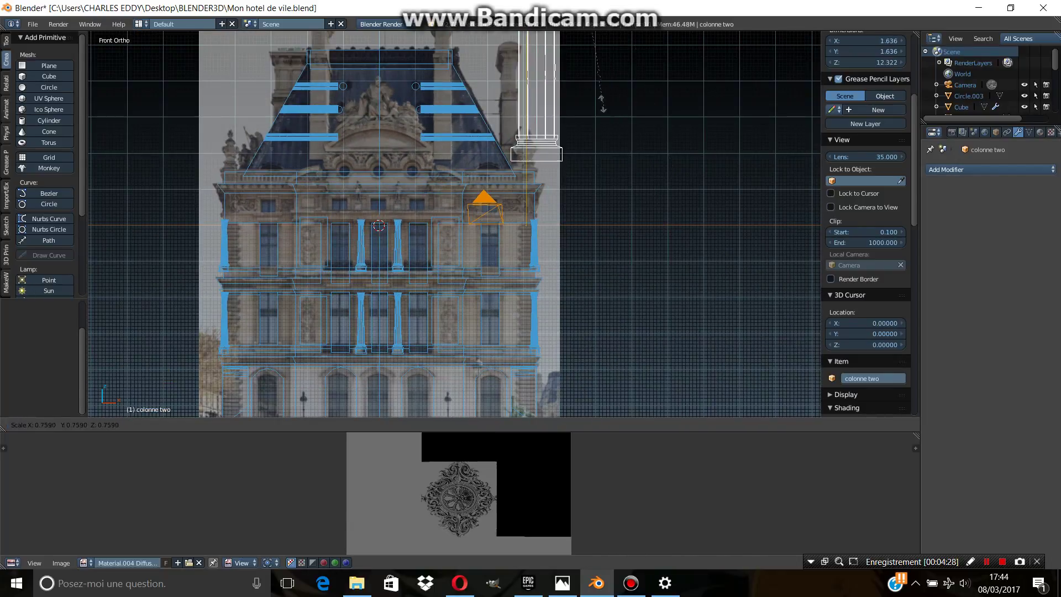
{"action": "left_click", "coordinate": [454, 224]}
{"action": "middle_click_drag", "start_coordinate": [454, 166], "coordinate": [455, 365], "text": "shift"}
{"action": "scroll", "coordinate": [526, 83], "scroll_direction": "down", "scroll_amount": 3}
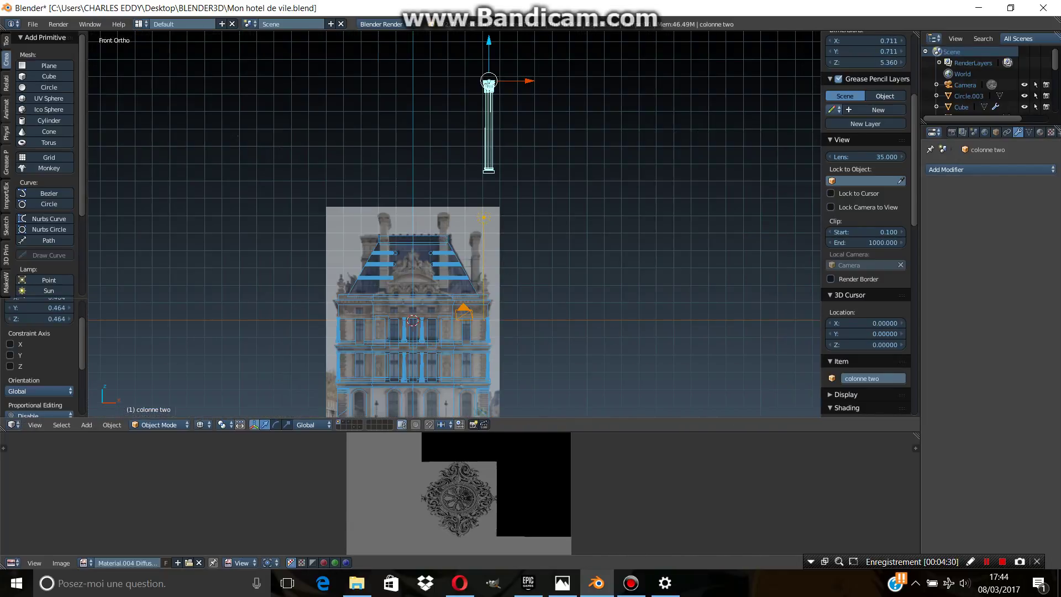
{"action": "key", "text": "g"}
{"action": "key", "text": "z"}
{"action": "left_click", "coordinate": [485, 289]}
- Shrink the column further and shift it sideways along X
{"action": "scroll", "coordinate": [498, 302], "scroll_direction": "up", "scroll_amount": 7}
{"action": "scroll", "coordinate": [454, 224], "scroll_direction": "down", "scroll_amount": 4}
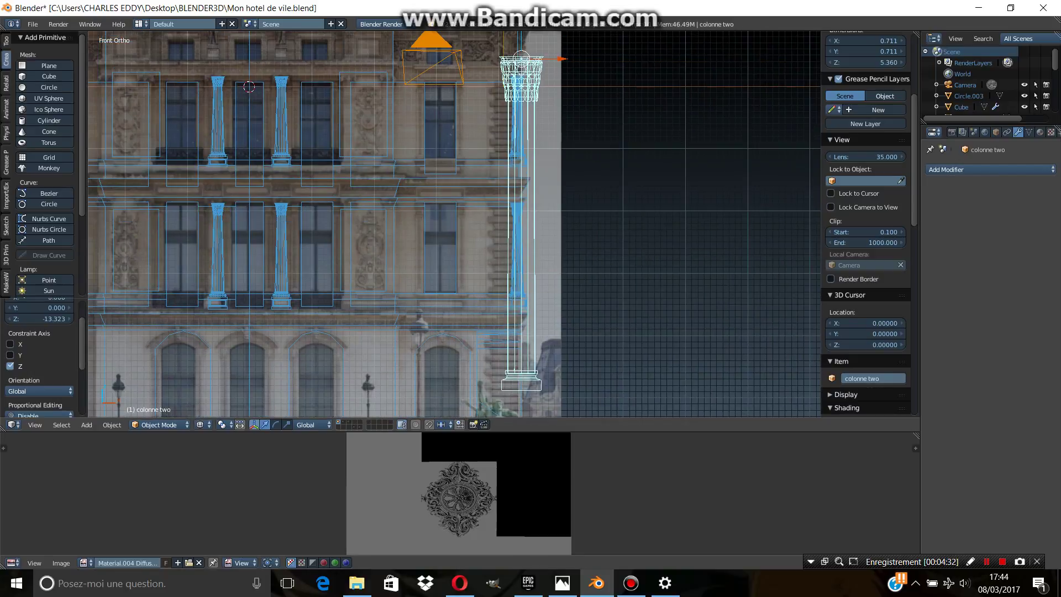
{"action": "key", "text": "s"}
{"action": "left_click", "coordinate": [605, 142]}
{"action": "scroll", "coordinate": [553, 221], "scroll_direction": "up", "scroll_amount": 3}
{"action": "key", "text": "g"}
{"action": "key", "text": "x"}
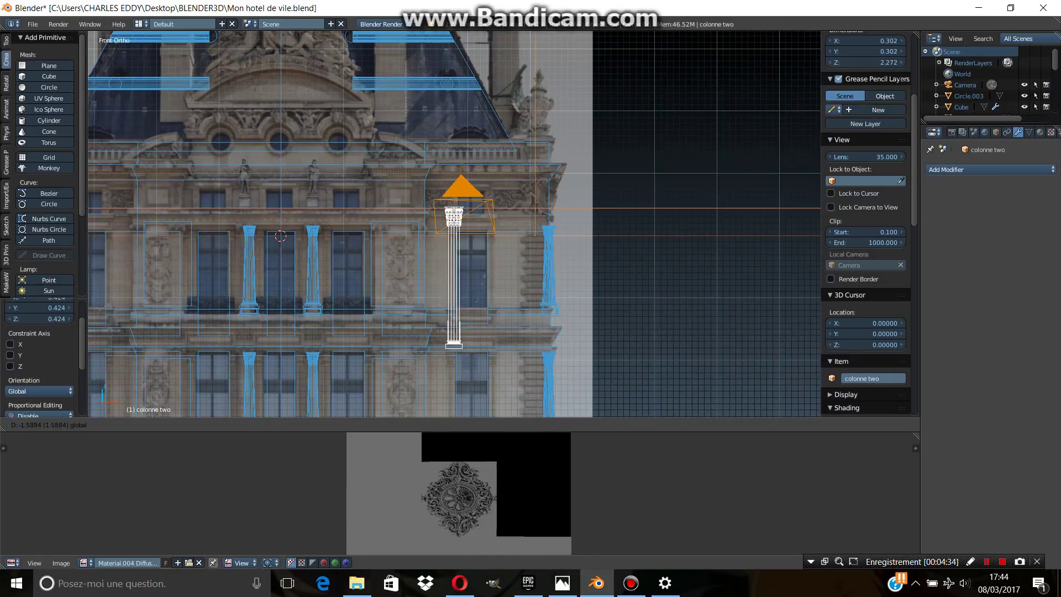
{"action": "key", "text": "Return"}
- Move the column again along X, then lower it on Z
{"action": "scroll", "coordinate": [454, 222], "scroll_direction": "up", "scroll_amount": 3}
{"action": "key", "text": "g"}
{"action": "key", "text": "x"}
{"action": "key", "text": "Return"}
{"action": "key", "text": "g"}
{"action": "key", "text": "z"}
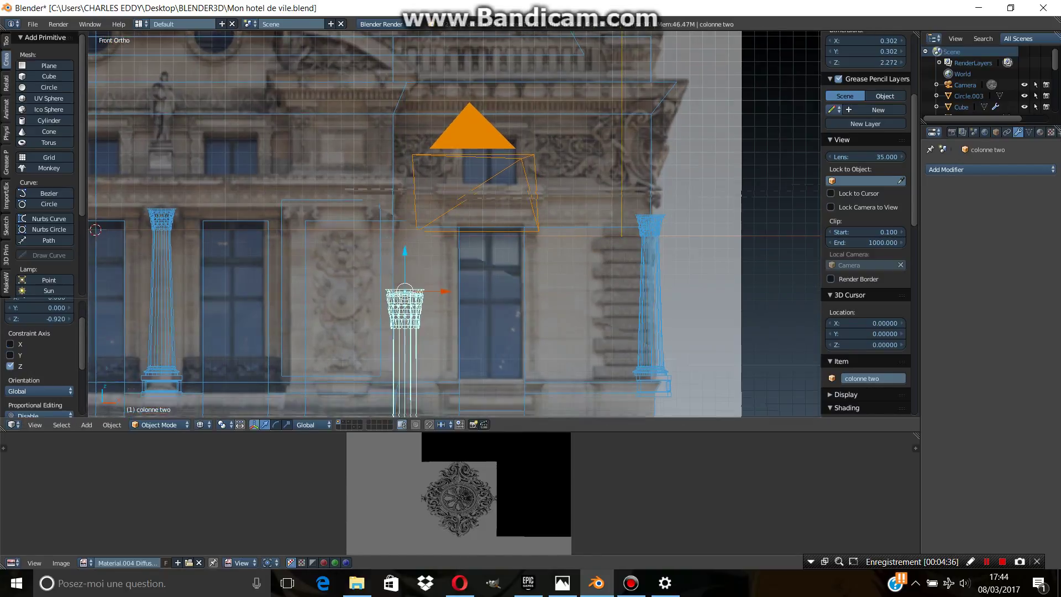
{"action": "key", "text": "Return"}
- Adjust the column's height position on Z and shrink it again
{"action": "scroll", "coordinate": [415, 221], "scroll_direction": "down", "scroll_amount": 5, "text": "shift"}
{"action": "key", "text": "g"}
{"action": "key", "text": "z"}
{"action": "key", "text": "Return"}
{"action": "scroll", "coordinate": [415, 221], "scroll_direction": "down", "scroll_amount": 3, "text": "shift"}
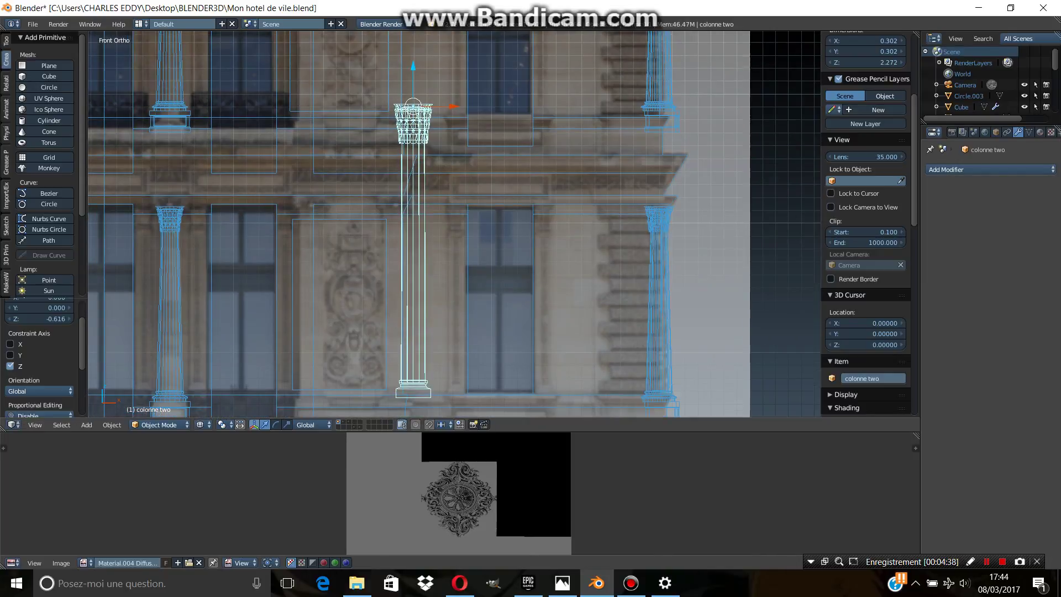
{"action": "key", "text": "s"}
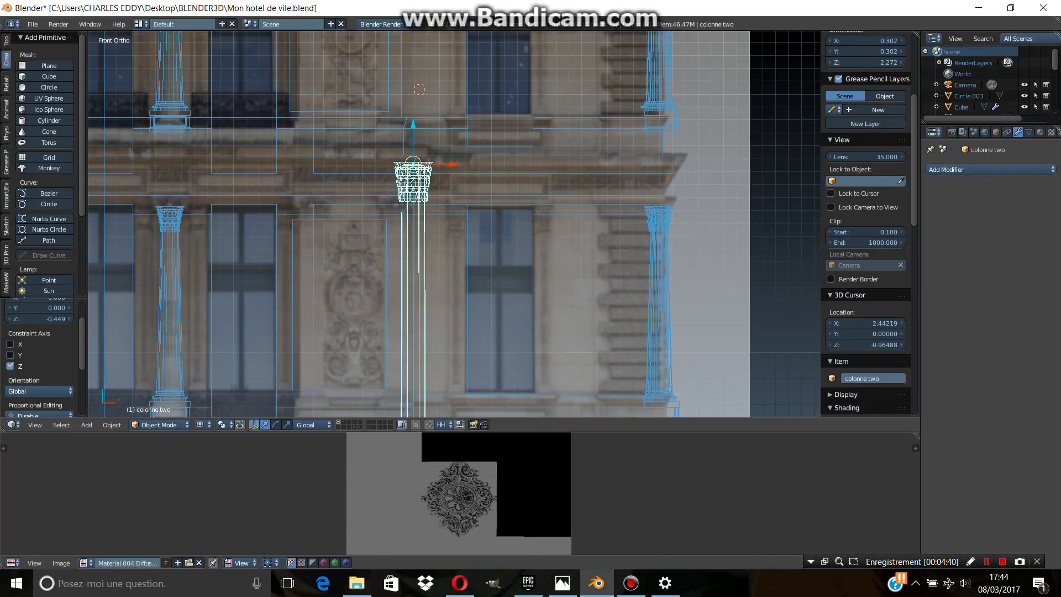
{"action": "scroll", "coordinate": [415, 221], "scroll_direction": "down", "scroll_amount": 3, "text": "shift"}
{"action": "key", "text": "Return"}
- Stretch the column along Z, undo it, and rescale it uniformly instead
{"action": "scroll", "coordinate": [414, 221], "scroll_direction": "up", "scroll_amount": 3, "text": "shift"}
{"action": "scroll", "coordinate": [415, 222], "scroll_direction": "up", "scroll_amount": 3, "text": "shift"}
{"action": "key", "text": "s"}
{"action": "key", "text": "z"}
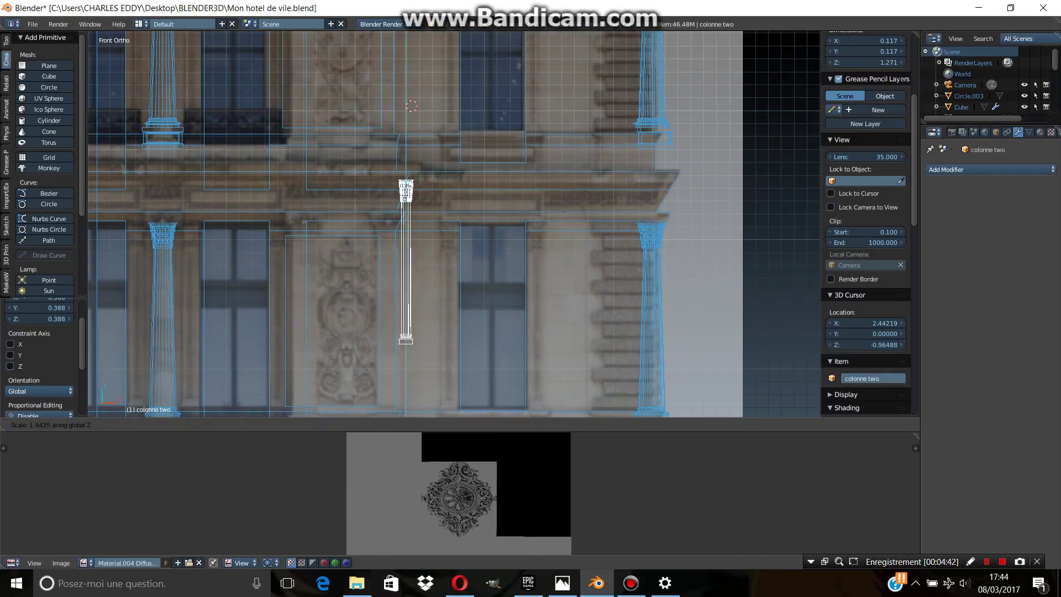
{"action": "key", "text": "Return"}
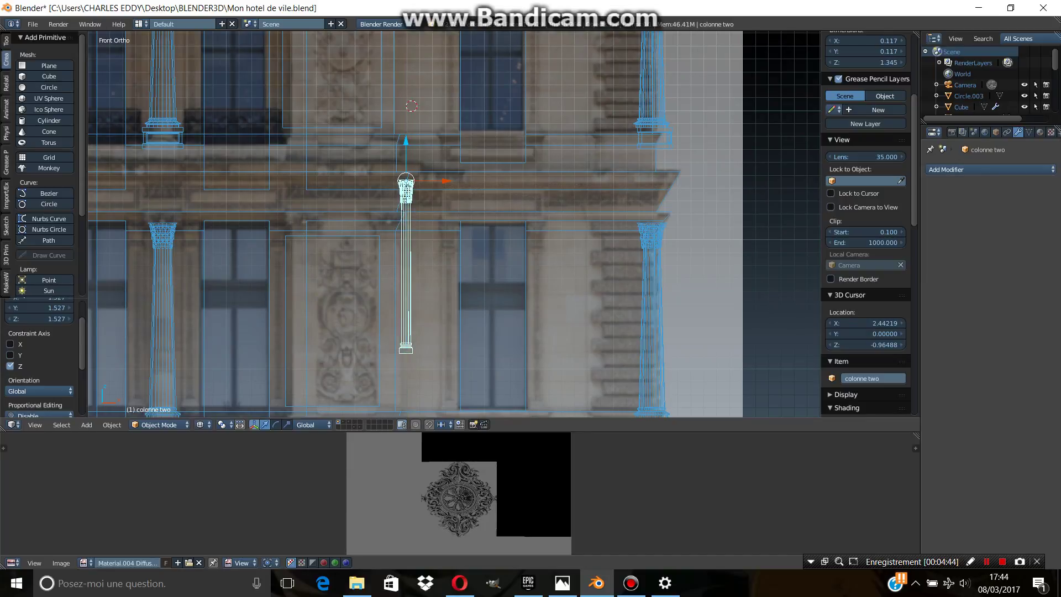
{"action": "key", "text": "ctrl+z"}
{"action": "key", "text": "s"}
{"action": "key", "text": "Return"}
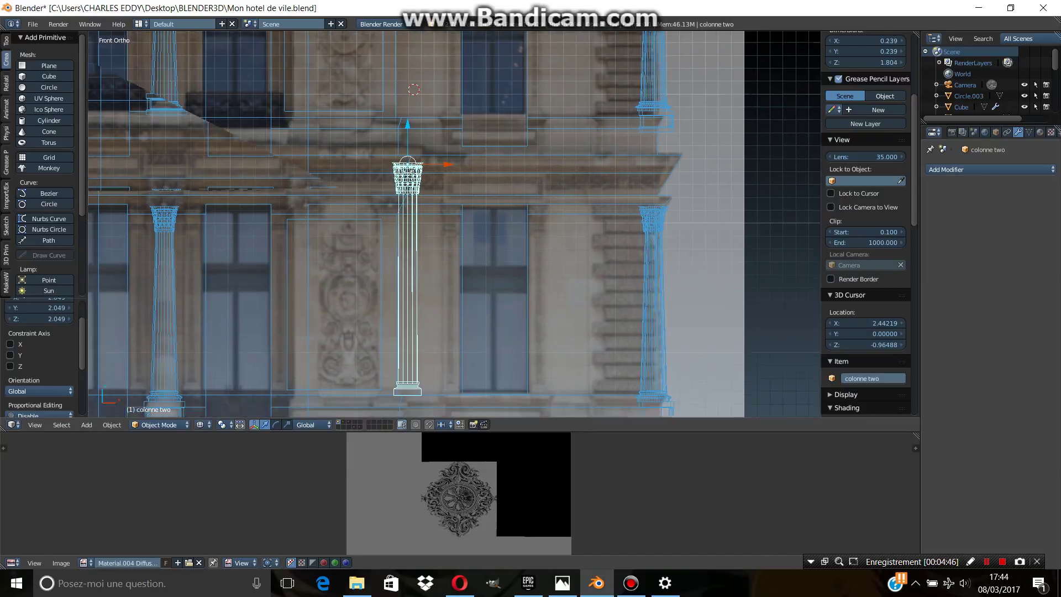
- Lower the column on Z, shift it left on X, and rescale its height
{"action": "scroll", "coordinate": [414, 222], "scroll_direction": "down", "scroll_amount": 3, "text": "shift"}
{"action": "key", "text": "g"}
{"action": "key", "text": "z"}
{"action": "key", "text": "Return"}
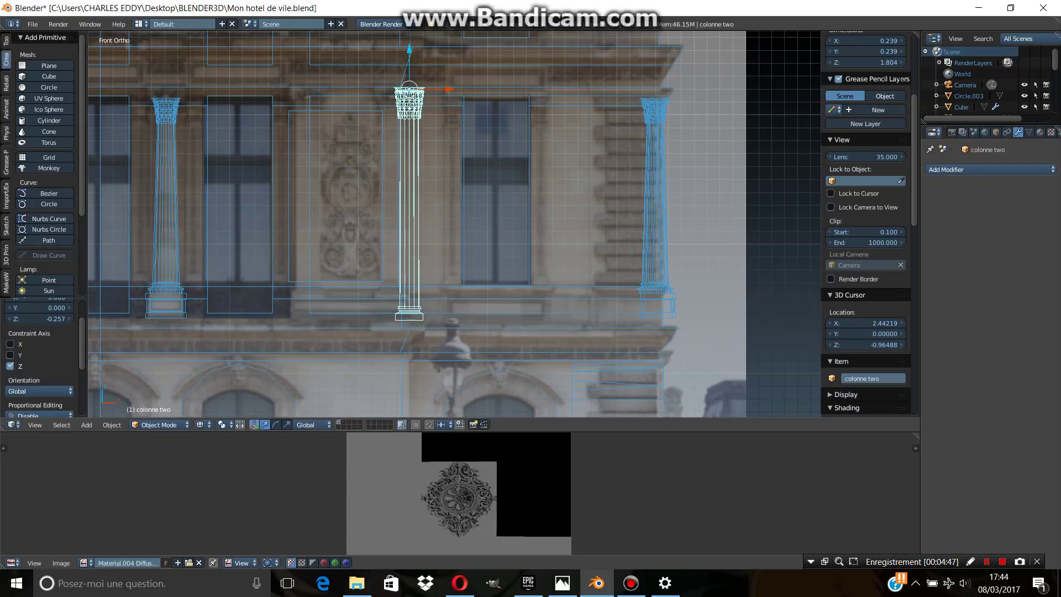
{"action": "key", "text": "g"}
{"action": "key", "text": "x"}
{"action": "key", "text": "Return"}
{"action": "key", "text": "s"}
{"action": "key", "text": "z"}
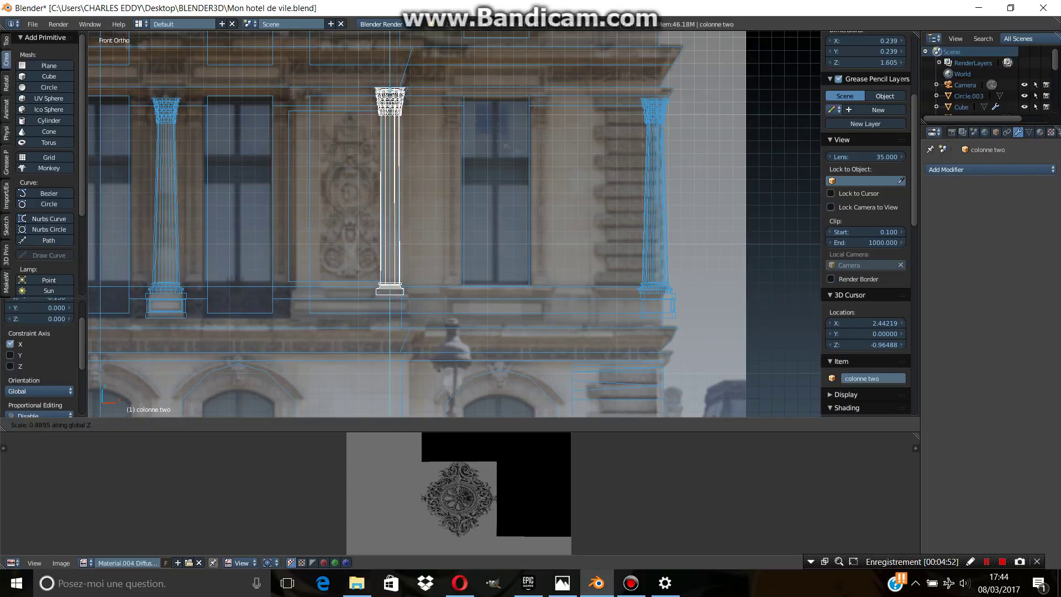
{"action": "key", "text": "Return"}
- Duplicate the column and place the copy beside it along X
{"action": "key", "text": "shift+d"}
{"action": "key", "text": "Escape"}
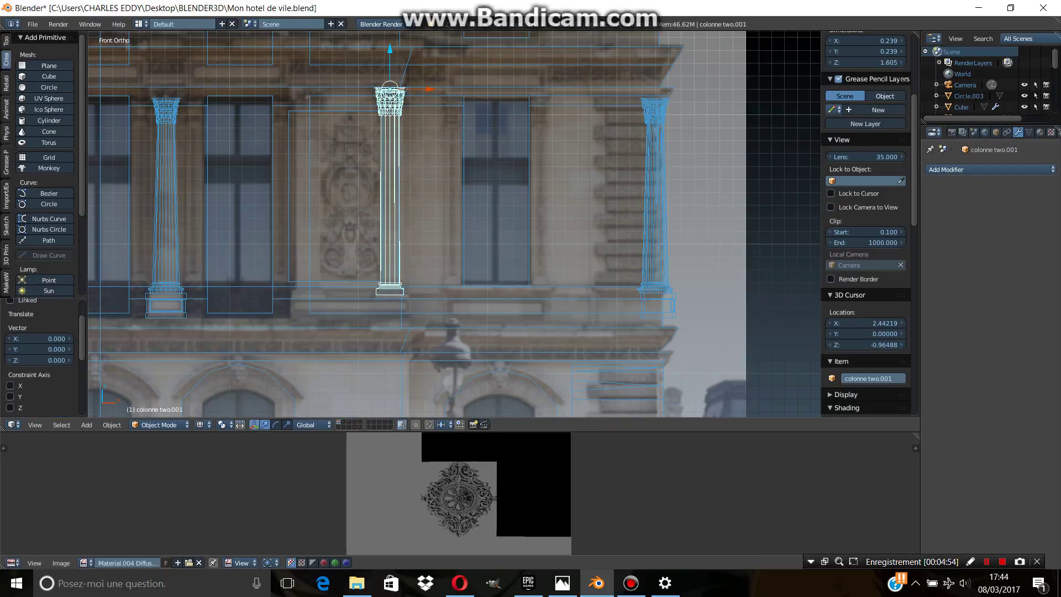
{"action": "scroll", "coordinate": [414, 221], "scroll_direction": "down", "scroll_amount": 2}
{"action": "key", "text": "g"}
{"action": "key", "text": "x"}
{"action": "key", "text": "Return"}
{"action": "scroll", "coordinate": [415, 222], "scroll_direction": "down", "scroll_amount": 1}
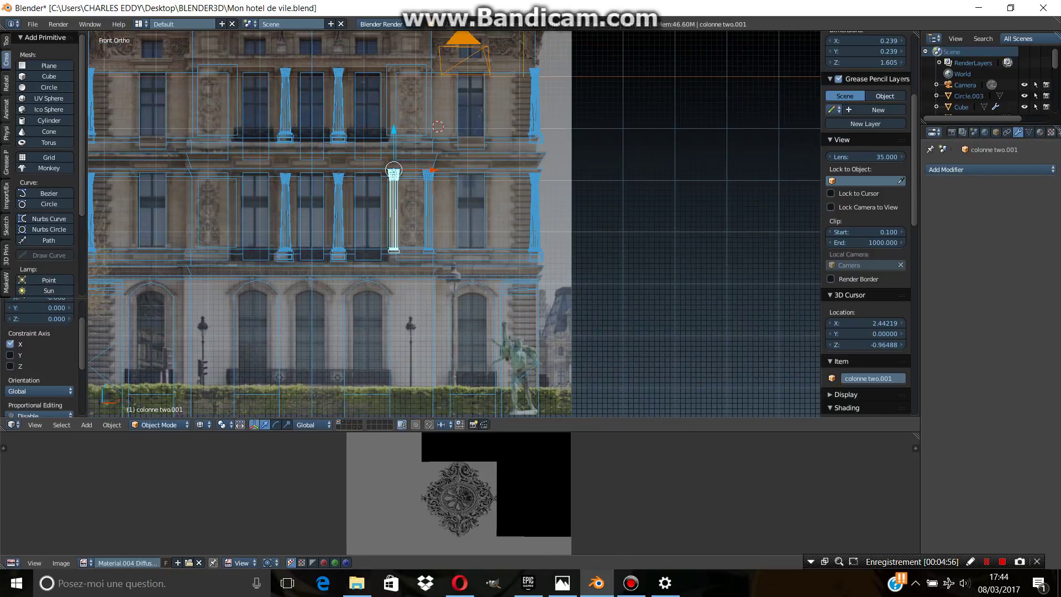
{"action": "middle_click_drag", "start_coordinate": [415, 222], "coordinate": [438, 282], "text": "shift"}
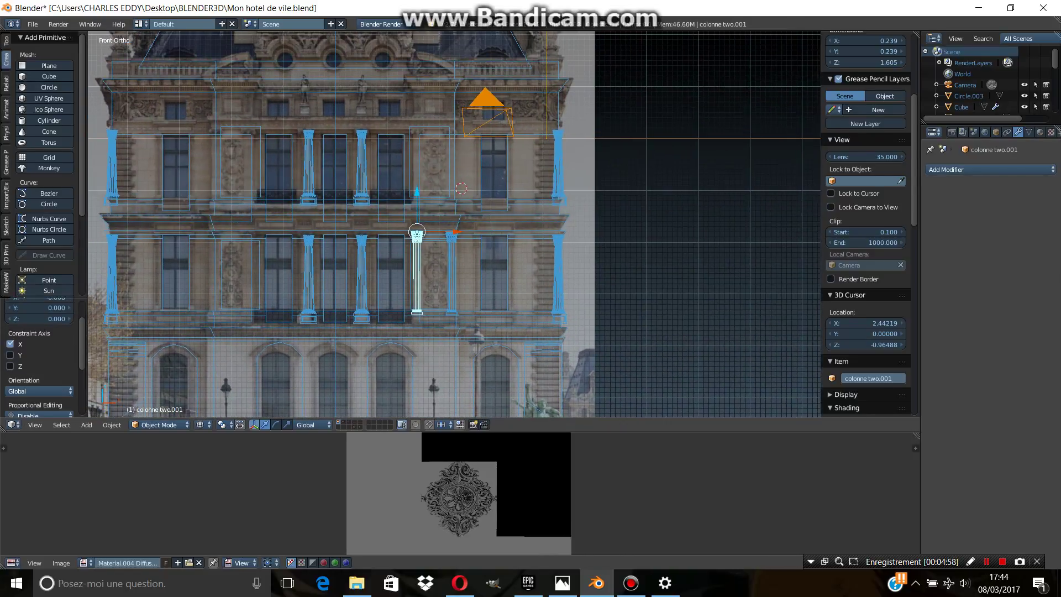
- Select both columns and raise a duplicate of the pair to the floor above
{"action": "right_click", "coordinate": [452, 265]}
{"action": "right_click", "coordinate": [417, 271], "text": "shift"}
{"action": "middle_click_drag", "start_coordinate": [434, 232], "coordinate": [428, 250], "text": "shift"}
{"action": "key", "text": "shift+d"}
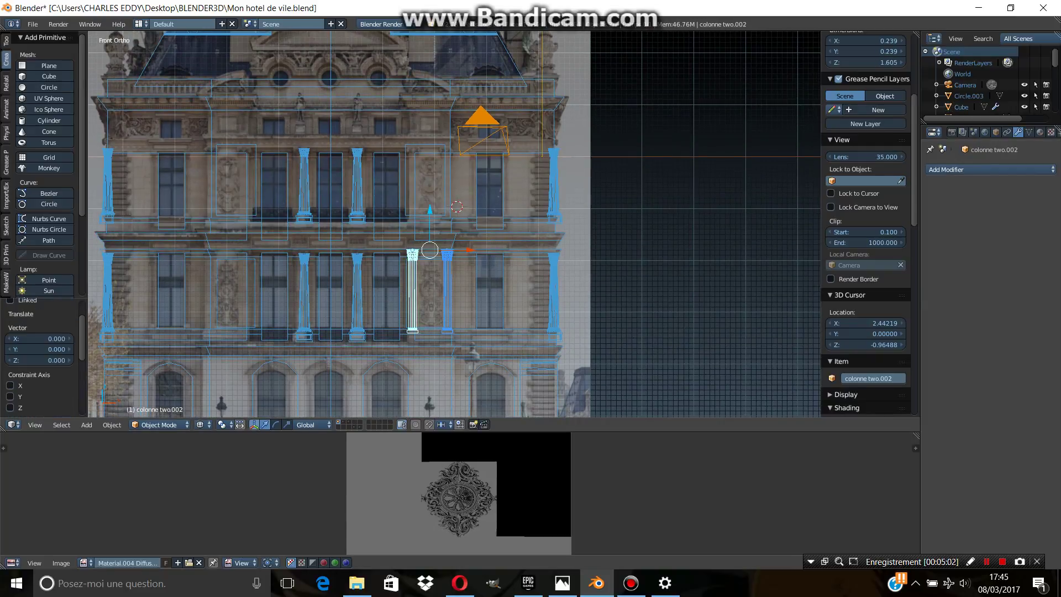
{"action": "left_click_drag", "start_coordinate": [430, 209], "coordinate": [431, 152]}
{"action": "scroll", "coordinate": [432, 166], "scroll_direction": "up", "scroll_amount": 6}
{"action": "middle_click_drag", "start_coordinate": [432, 167], "coordinate": [432, 249], "text": "shift"}
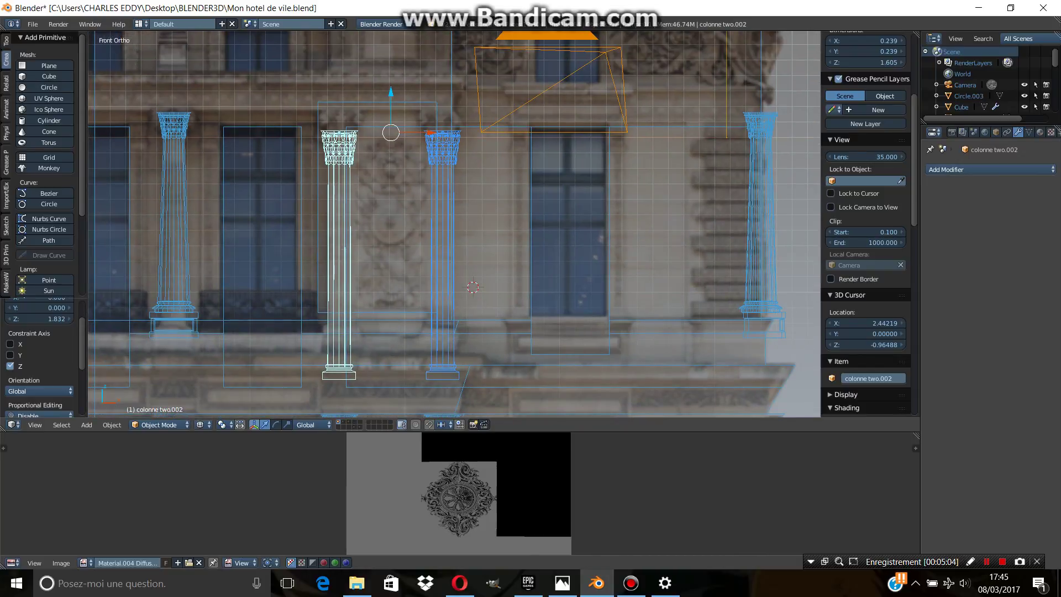
{"action": "left_click_drag", "start_coordinate": [390, 108], "coordinate": [390, 91]}
{"action": "scroll", "coordinate": [455, 225], "scroll_direction": "down", "scroll_amount": 6}
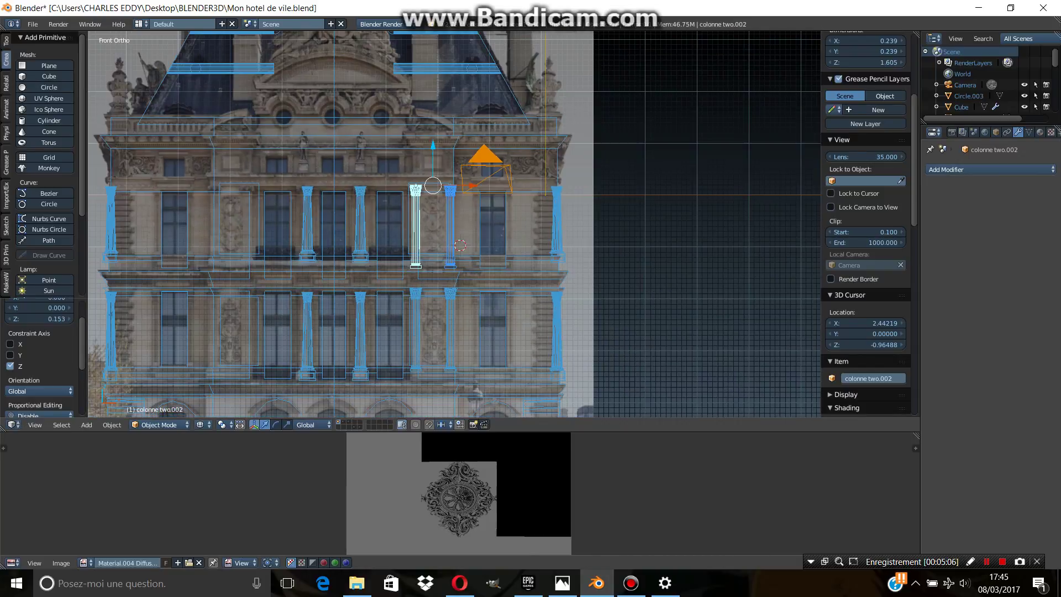
{"action": "scroll", "coordinate": [455, 223], "scroll_direction": "up", "scroll_amount": 1}
{"action": "middle_click_drag", "start_coordinate": [455, 232], "coordinate": [454, 185], "text": "shift"}
- Select the two lower columns and view them at an angle in solid shading
{"action": "right_click", "coordinate": [450, 305]}
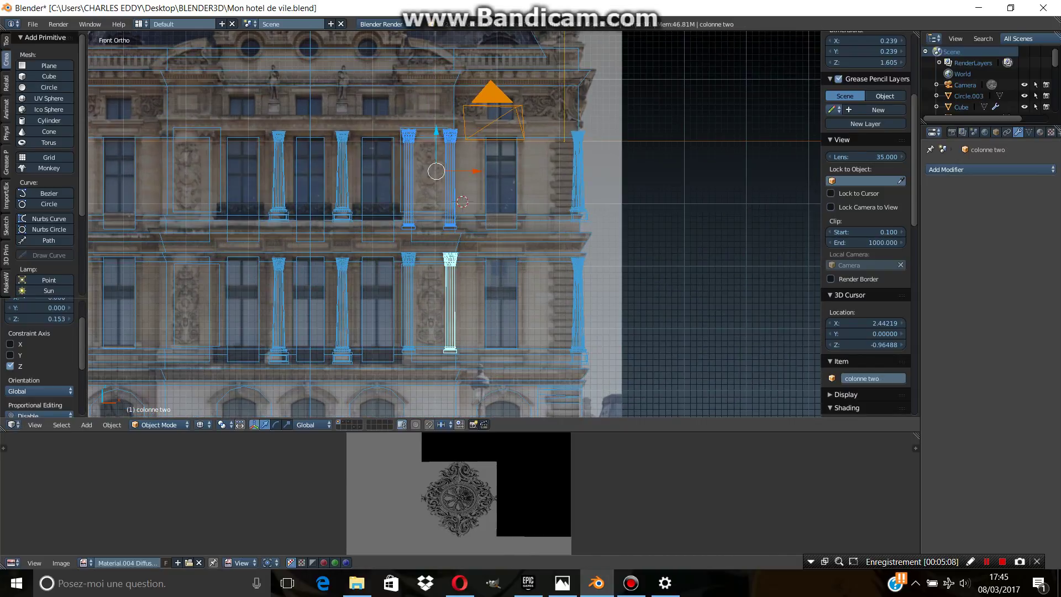
{"action": "right_click", "coordinate": [408, 304]}
{"action": "key", "text": "z"}
{"action": "mouse_move", "coordinate": [409, 304]}
{"action": "middle_mouse_down"}
{"action": "mouse_move", "coordinate": [498, 222]}
{"action": "mouse_move", "coordinate": [525, 166]}
{"action": "middle_mouse_up"}
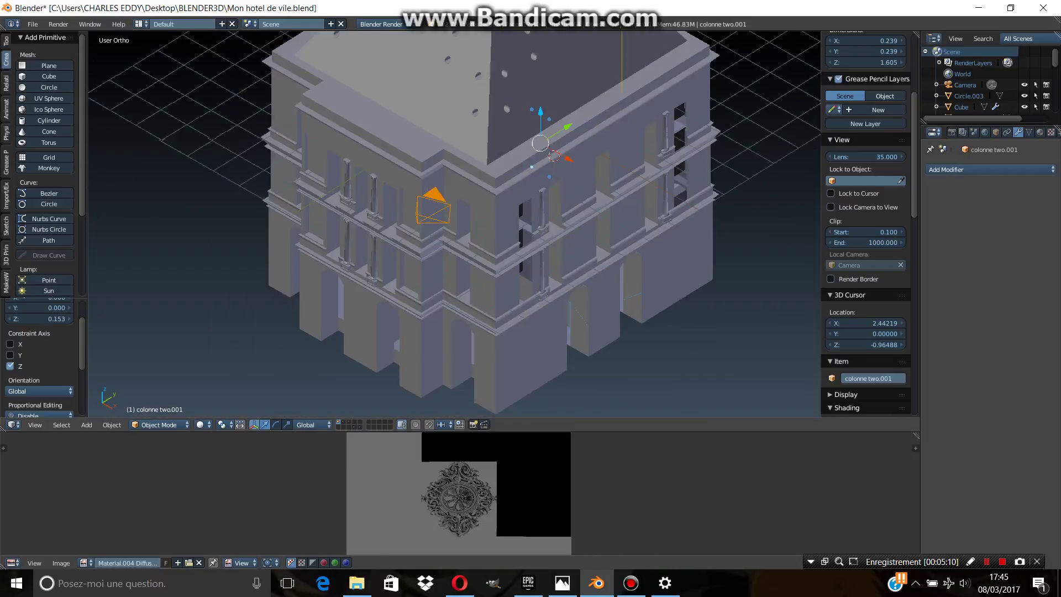
- Push the selected columns back along Y so they sit against the facade wall
{"action": "key", "text": "z"}
{"action": "key", "text": "g"}
{"action": "key", "text": "y"}
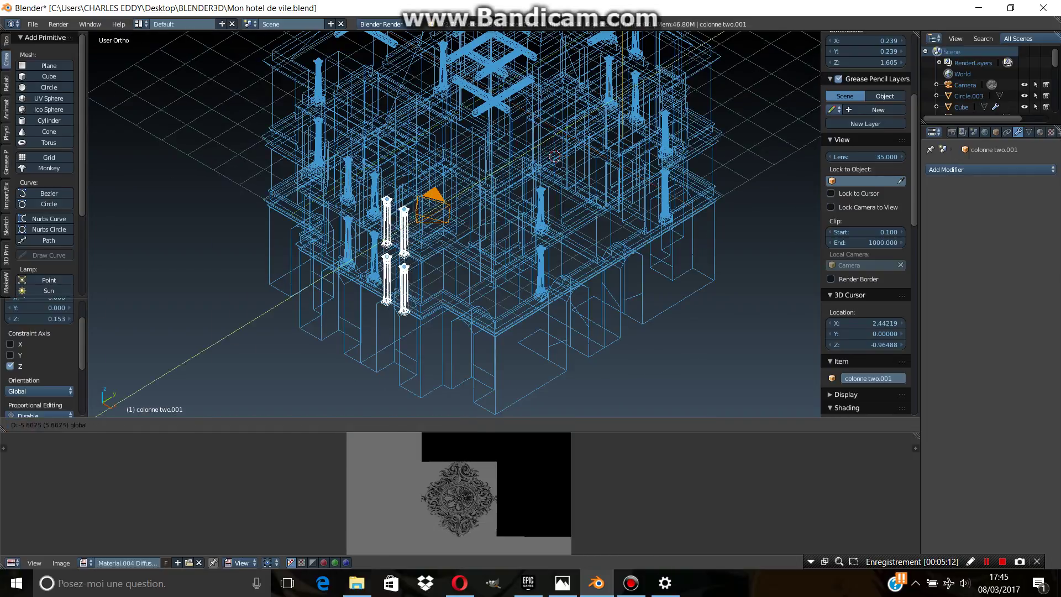
{"action": "key", "text": "Return"}
{"action": "scroll", "coordinate": [453, 222], "scroll_direction": "up", "scroll_amount": 3}
{"action": "key", "text": "z"}
{"action": "key", "text": "g"}
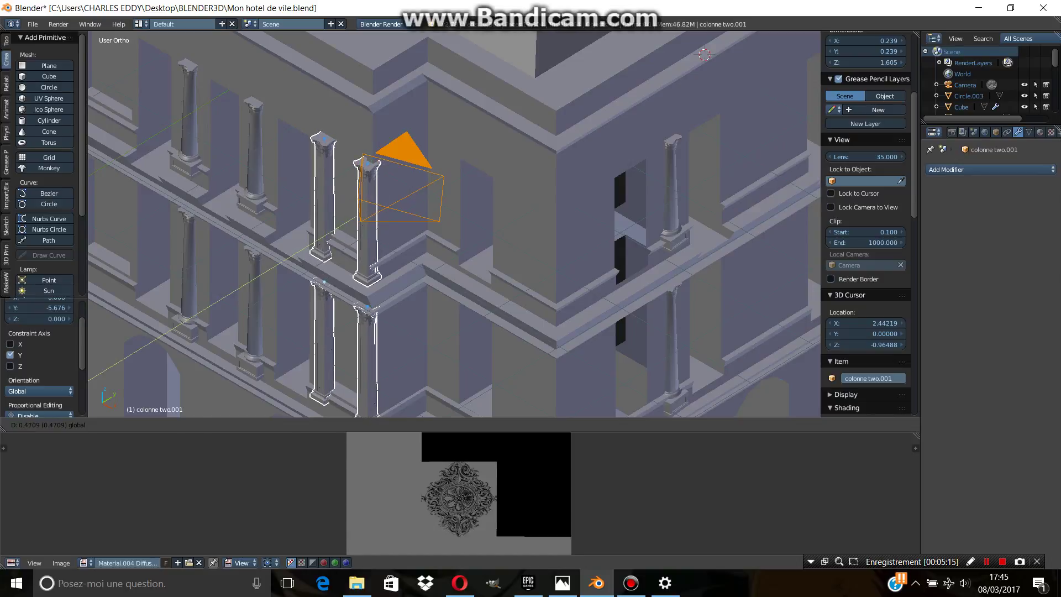
{"action": "key", "text": "Return"}
- In front wireframe view, select the lower right column and duplicate it
{"action": "scroll", "coordinate": [453, 221], "scroll_direction": "down", "scroll_amount": 3}
{"action": "middle_click_drag", "start_coordinate": [453, 221], "coordinate": [487, 209]}
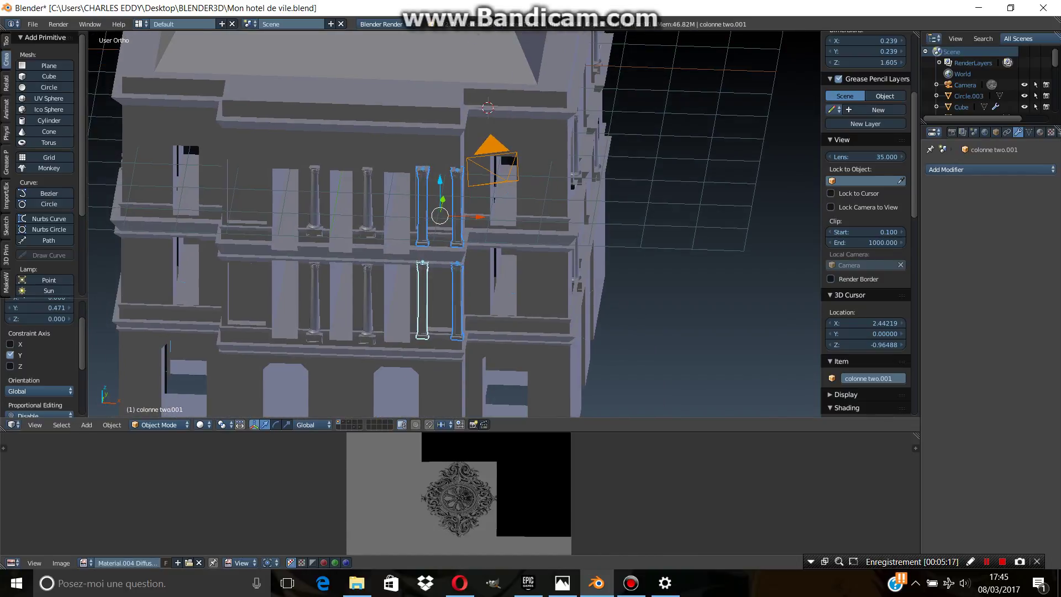
{"action": "key", "text": "KP_1"}
{"action": "key", "text": "z"}
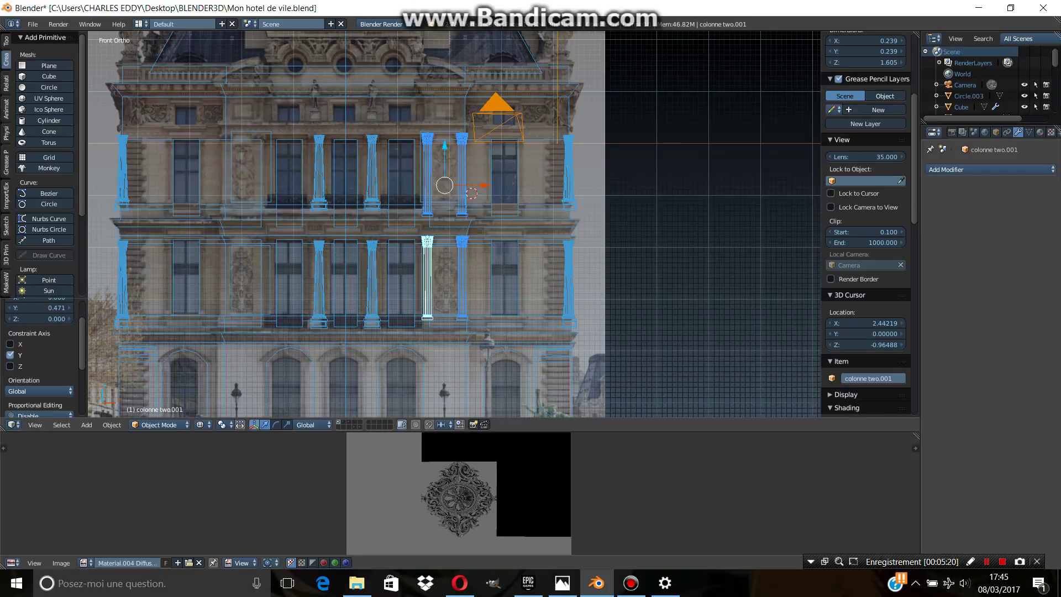
{"action": "mouse_move", "coordinate": [387, 221]}
{"action": "middle_mouse_down", "text": "shift"}
{"action": "mouse_move", "coordinate": [387, 188]}
{"action": "mouse_move", "coordinate": [419, 164]}
{"action": "middle_mouse_up", "text": "shift"}
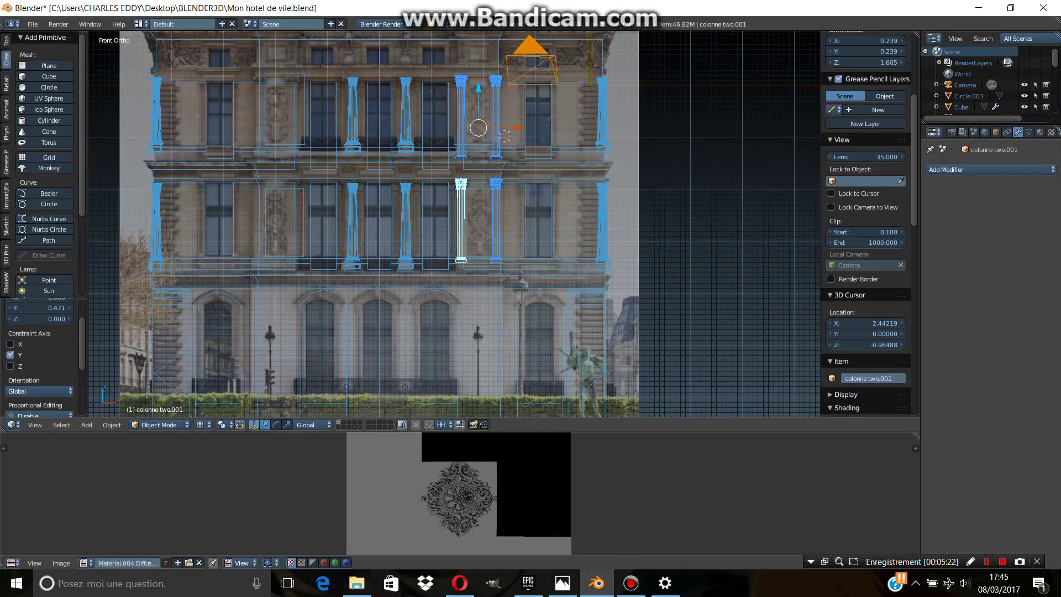
{"action": "right_click", "coordinate": [496, 221], "text": "shift"}
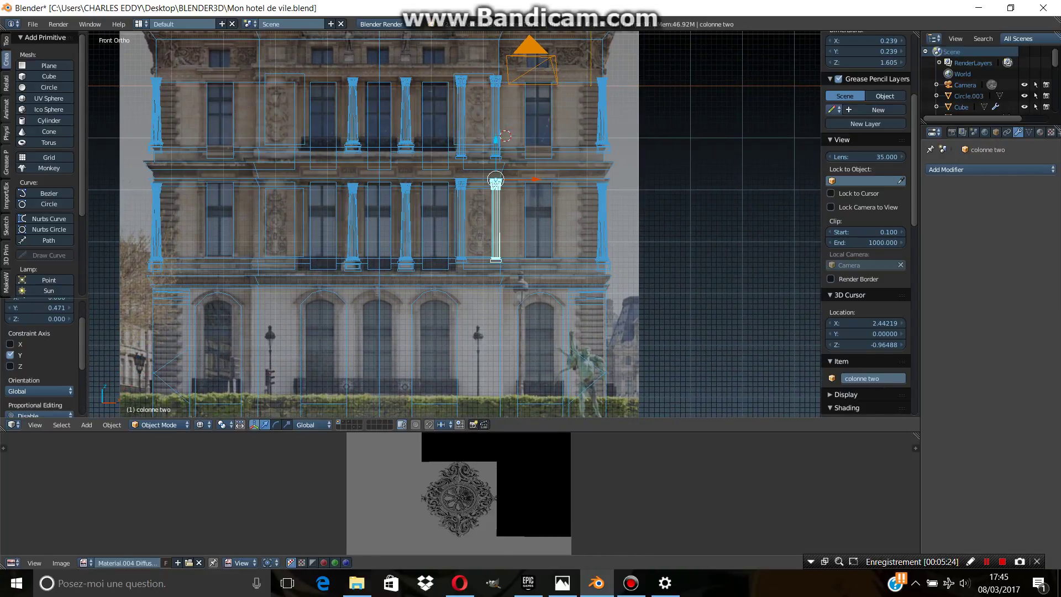
{"action": "key", "text": "shift+d"}
{"action": "key", "text": "Escape"}
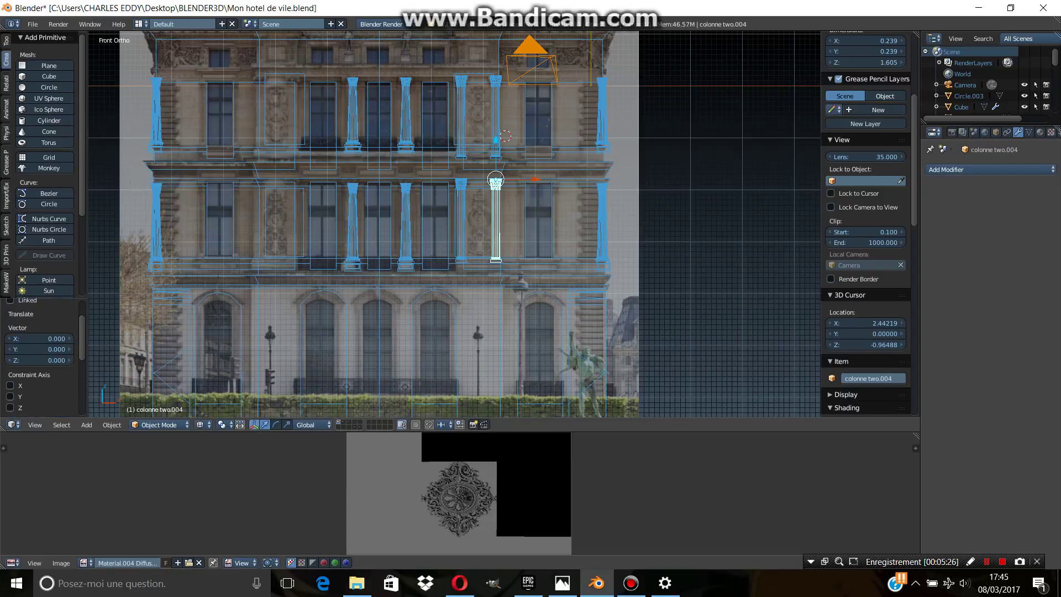
- Lower the column copy along Z onto the ground-floor arcade
{"action": "key", "text": "g"}
{"action": "key", "text": "z"}
{"action": "key", "text": "Return"}
{"action": "scroll", "coordinate": [473, 233], "scroll_direction": "up", "scroll_amount": 2}
{"action": "scroll", "coordinate": [473, 232], "scroll_direction": "up", "scroll_amount": 2}
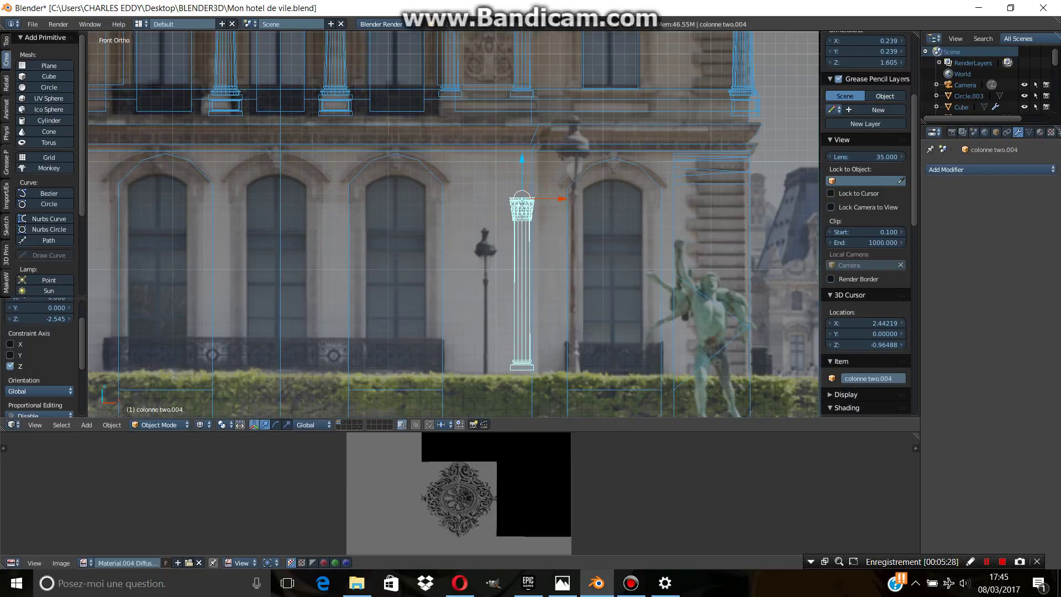
{"action": "key", "text": "g"}
{"action": "key", "text": "z"}
{"action": "key", "text": "Return"}
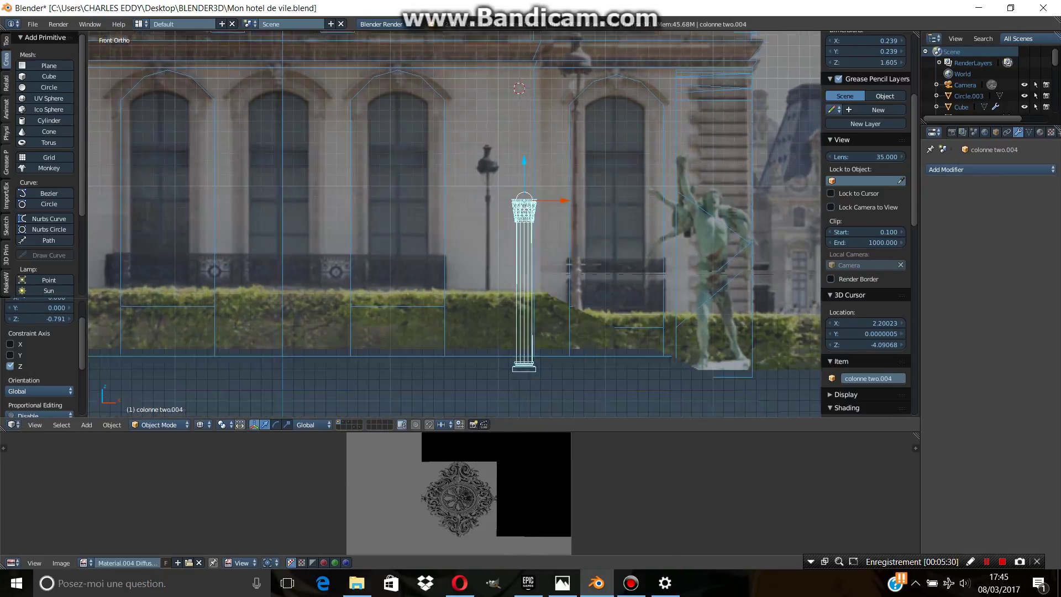
{"action": "scroll", "coordinate": [453, 222], "scroll_direction": "down", "scroll_amount": 3, "text": "shift"}
- Stretch the column along Z to a height of 2.840
{"action": "key", "text": "s"}
{"action": "key", "text": "z"}
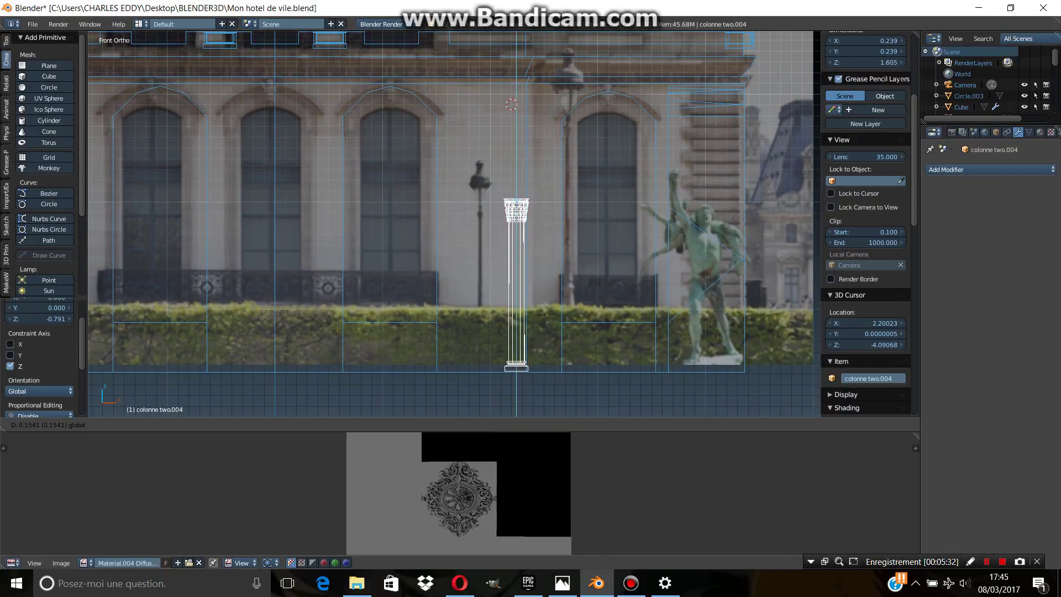
{"action": "key", "text": "Escape"}
{"action": "key", "text": "s"}
{"action": "key", "text": "z"}
{"action": "key", "text": "Return"}
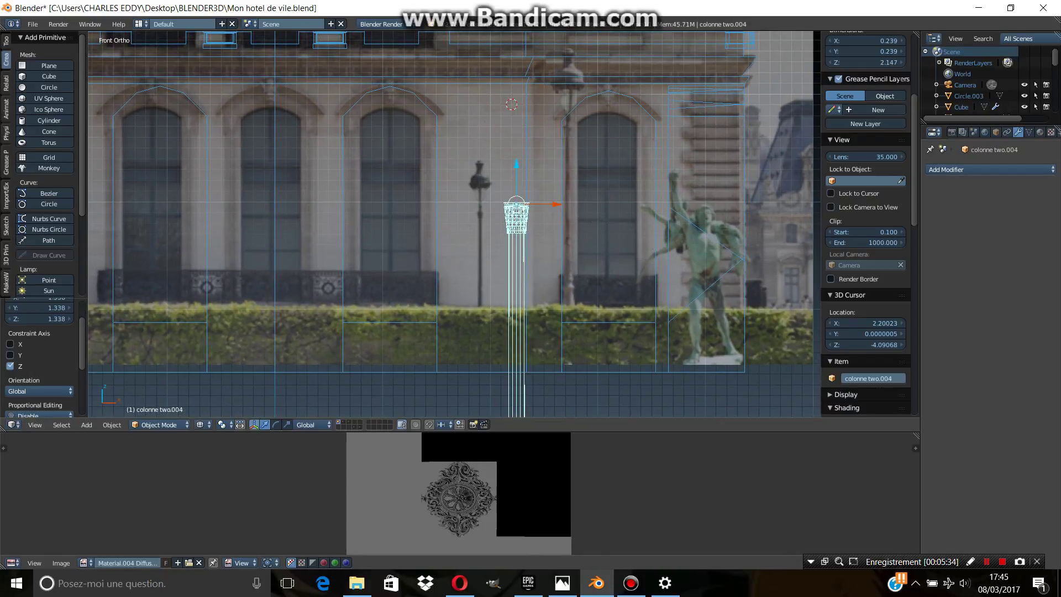
{"action": "key", "text": "s"}
{"action": "key", "text": "z"}
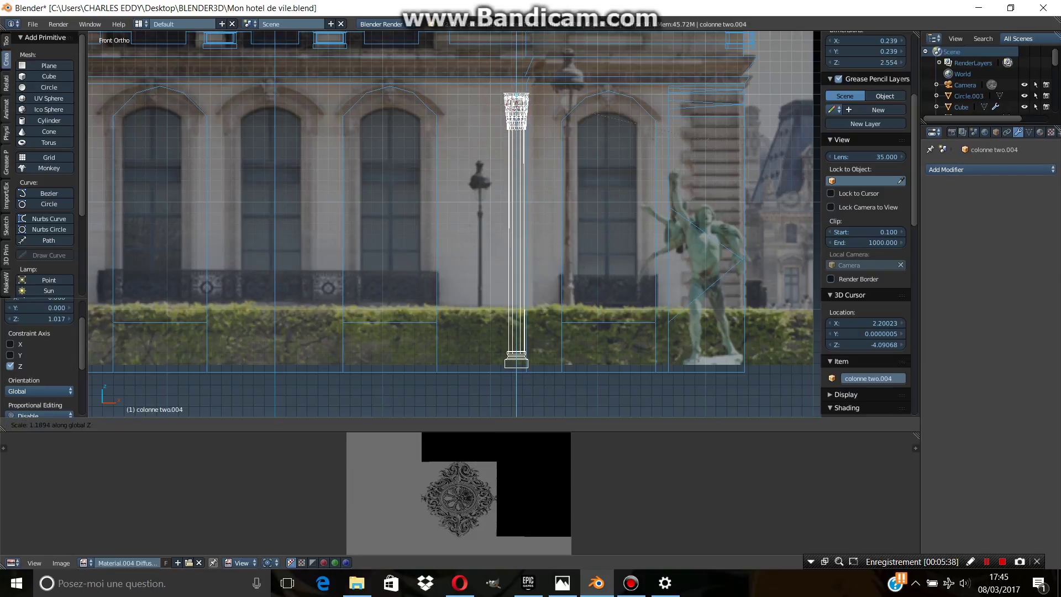
{"action": "key", "text": "Return"}
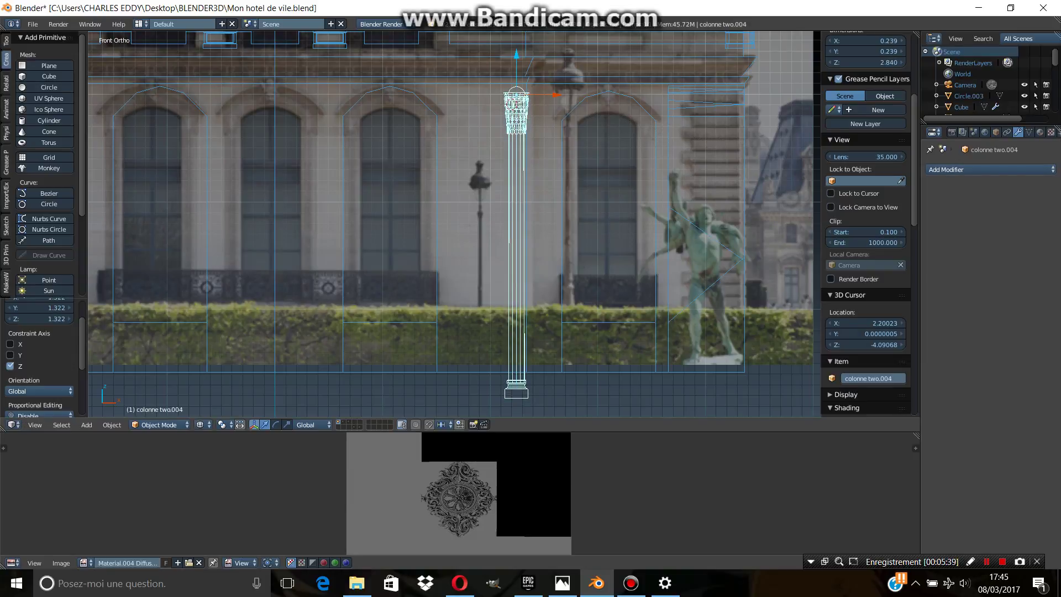
- Raise the tall column slightly on Z and view the arcade from above
{"action": "key", "text": "g"}
{"action": "key", "text": "z"}
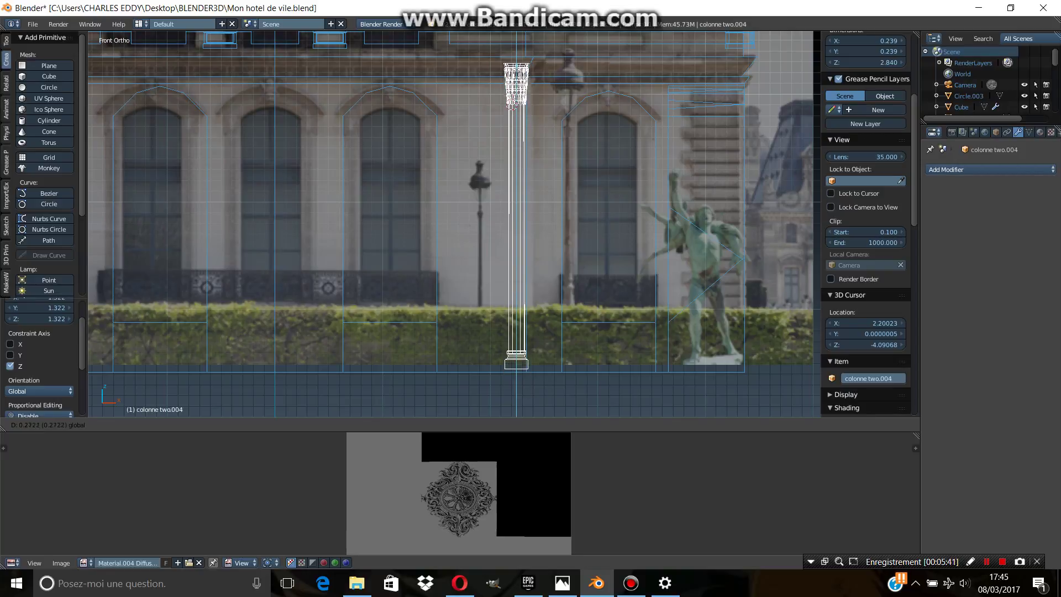
{"action": "key", "text": "Return"}
{"action": "scroll", "coordinate": [468, 359], "scroll_direction": "down", "scroll_amount": 1}
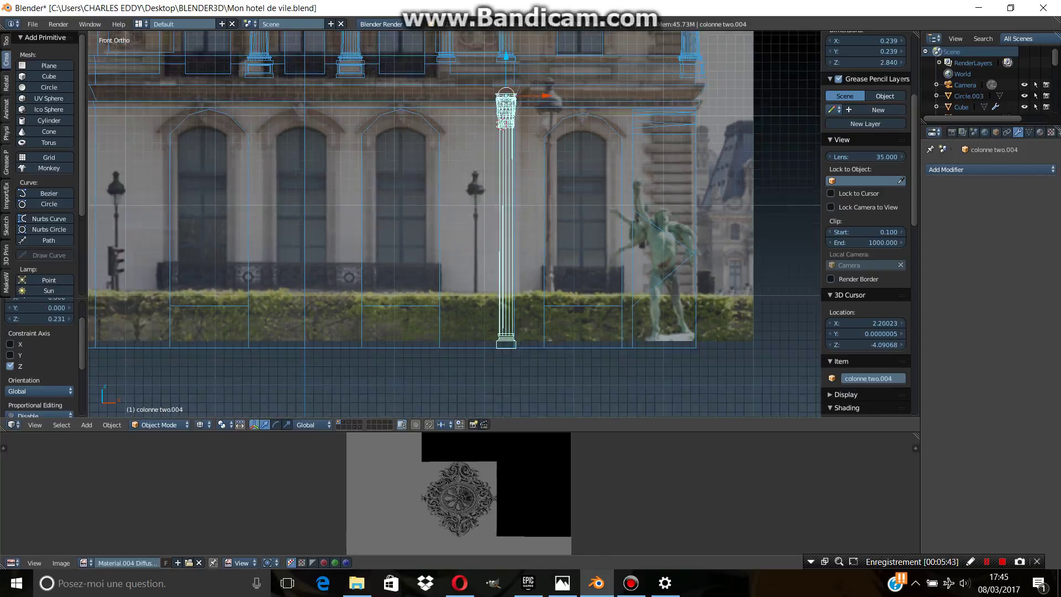
{"action": "scroll", "coordinate": [467, 359], "scroll_direction": "down", "scroll_amount": 2}
{"action": "mouse_move", "coordinate": [468, 358]}
{"action": "middle_mouse_down"}
{"action": "mouse_move", "coordinate": [519, 408]}
{"action": "mouse_move", "coordinate": [475, 392]}
{"action": "middle_mouse_up"}
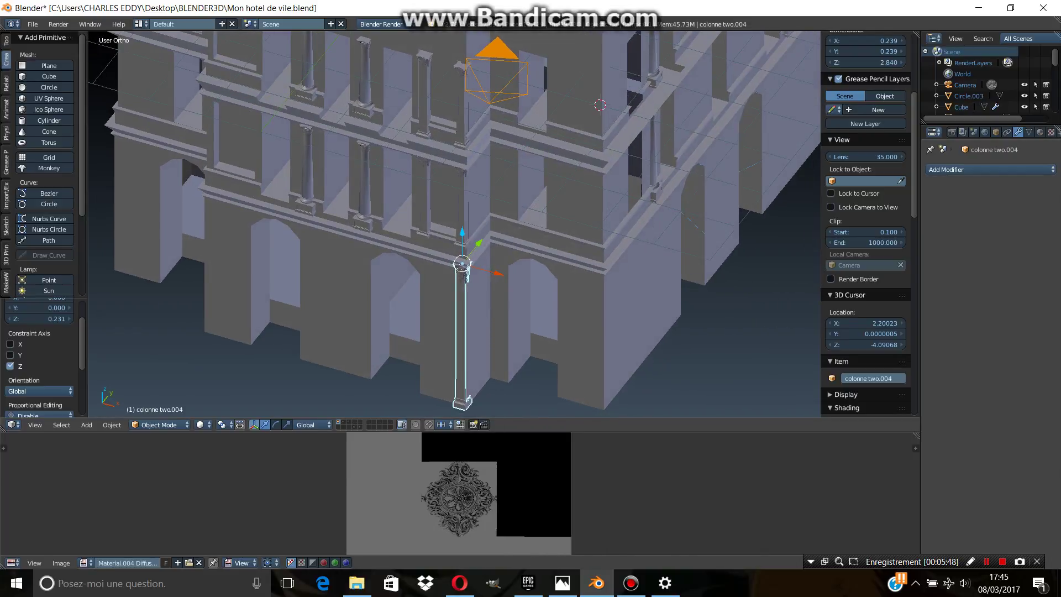
- Duplicate the tall arcade column and slide the copy along X to the next arch
{"action": "key", "text": "shift+d"}
{"action": "key", "text": "x"}
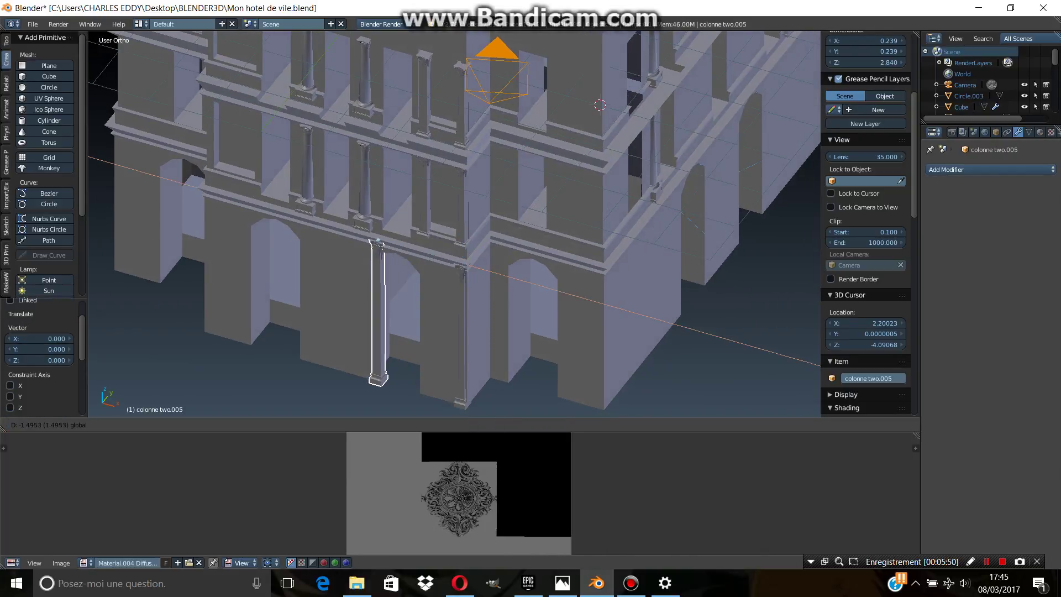
{"action": "key", "text": "Return"}
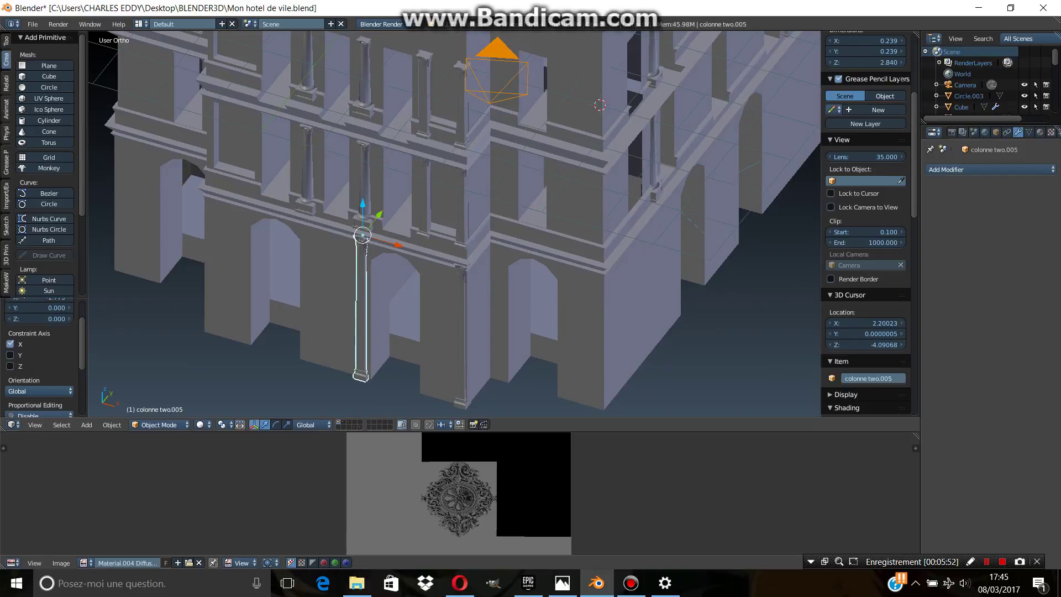
- Duplicate the original arcade column along X, then shift that copy in depth along Y
{"action": "right_click", "coordinate": [468, 275]}
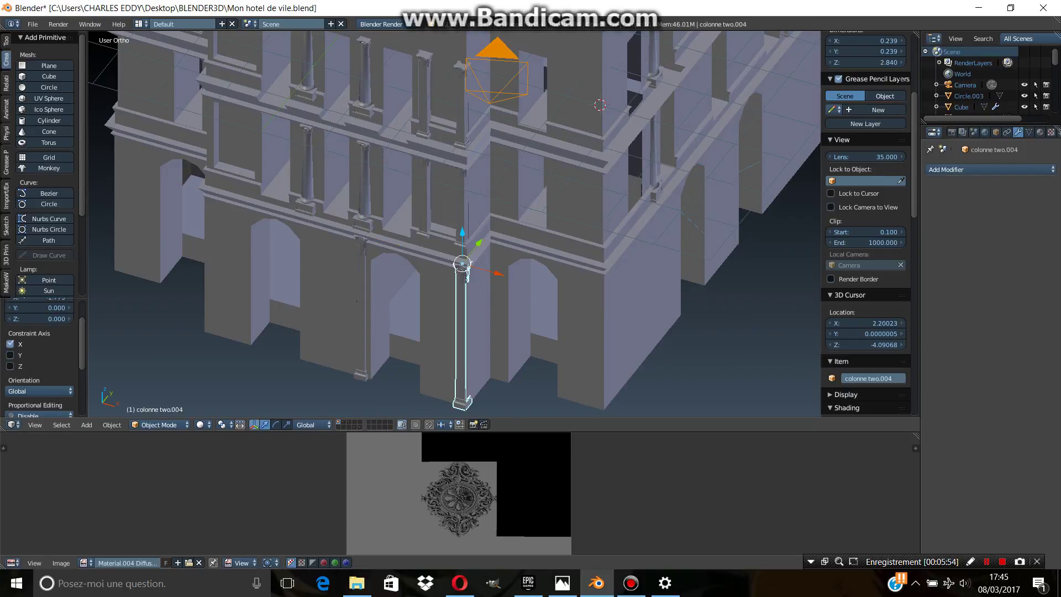
{"action": "scroll", "coordinate": [454, 223], "scroll_direction": "up", "scroll_amount": 2}
{"action": "scroll", "coordinate": [455, 224], "scroll_direction": "up", "scroll_amount": 3}
{"action": "scroll", "coordinate": [455, 223], "scroll_direction": "down", "scroll_amount": 2}
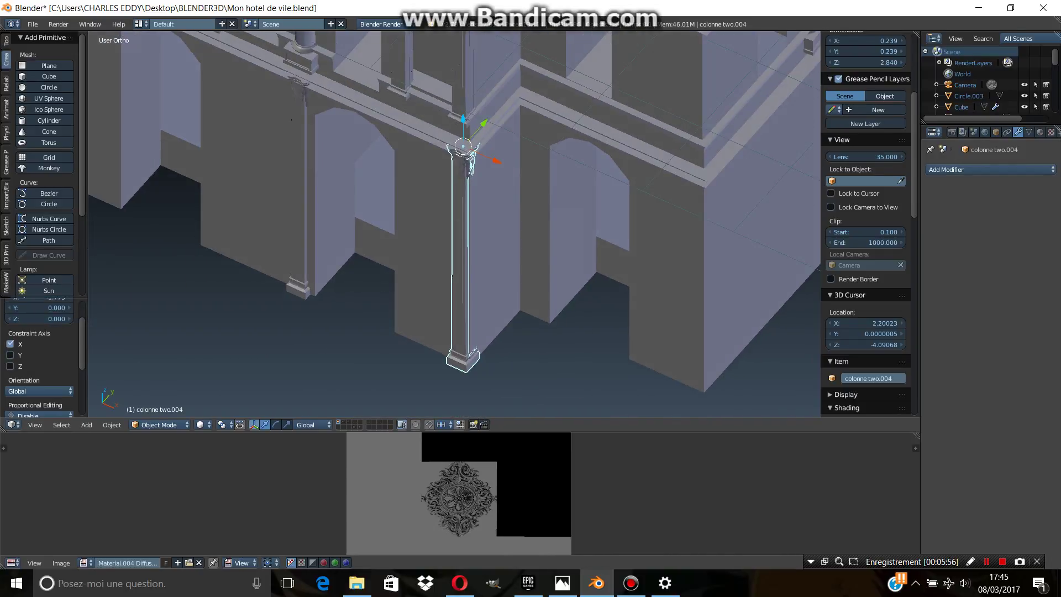
{"action": "key", "text": "shift+d"}
{"action": "key", "text": "x"}
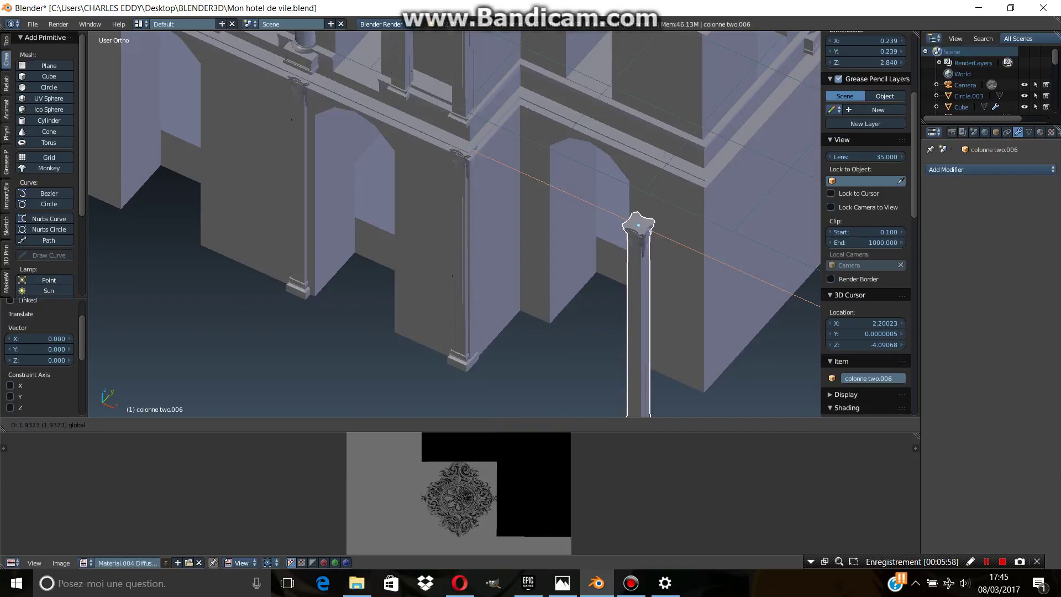
{"action": "key", "text": "Return"}
{"action": "key", "text": "g"}
{"action": "key", "text": "y"}
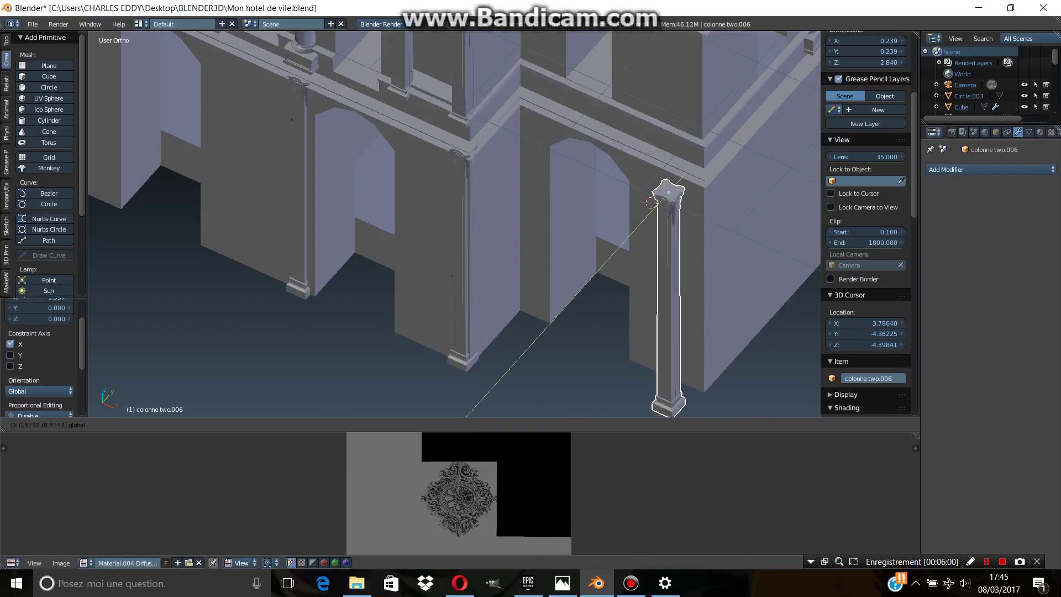
{"action": "key", "text": "Return"}
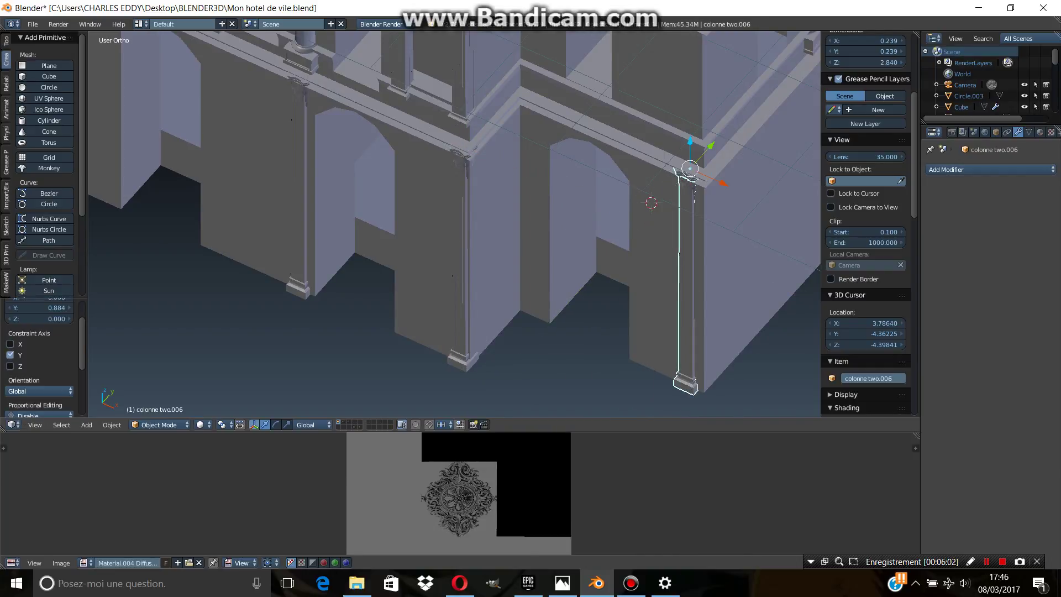
- Make another column copy and slide it left along X onto the next pier
{"action": "key", "text": "shift+d"}
{"action": "key", "text": "Escape"}
{"action": "key", "text": "g"}
{"action": "key", "text": "x"}
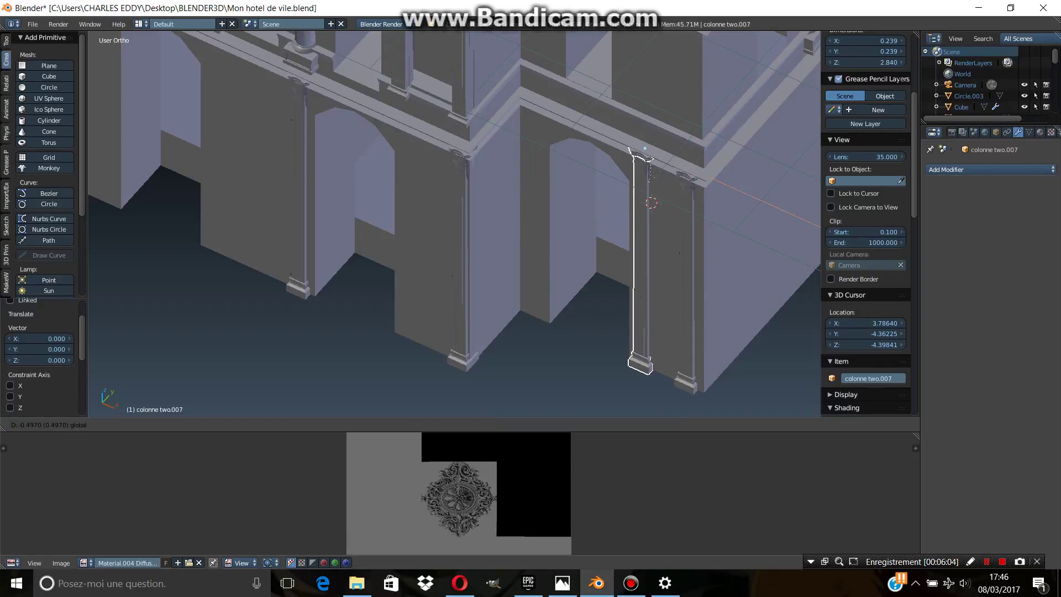
{"action": "key", "text": "Return"}
- Add a final column copy shifted left along X onto the following pier
{"action": "key", "text": "shift+d"}
{"action": "key", "text": "Escape"}
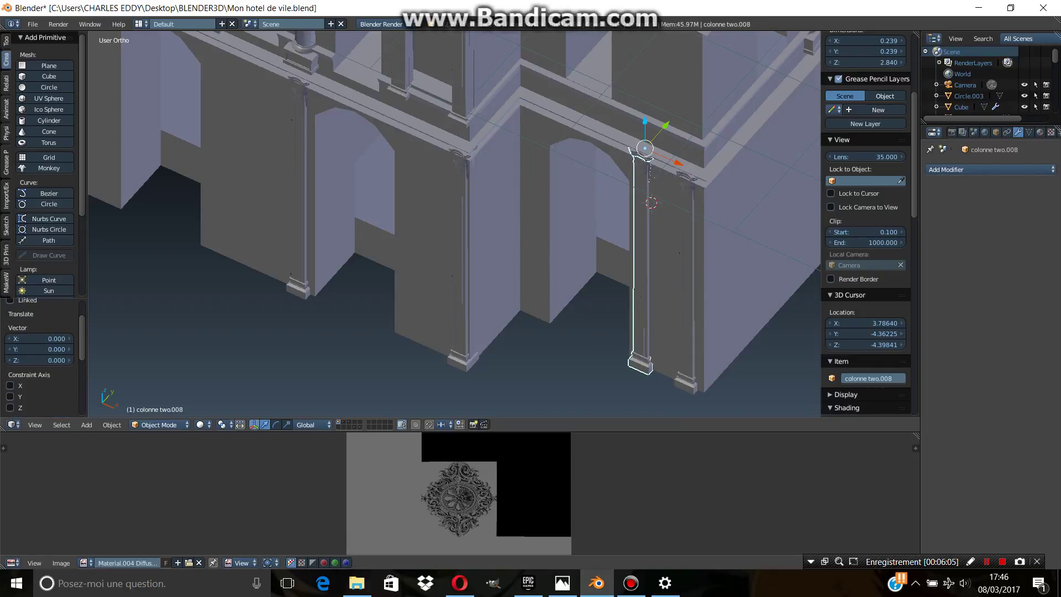
{"action": "key", "text": "g"}
{"action": "key", "text": "x"}
{"action": "key", "text": "Return"}
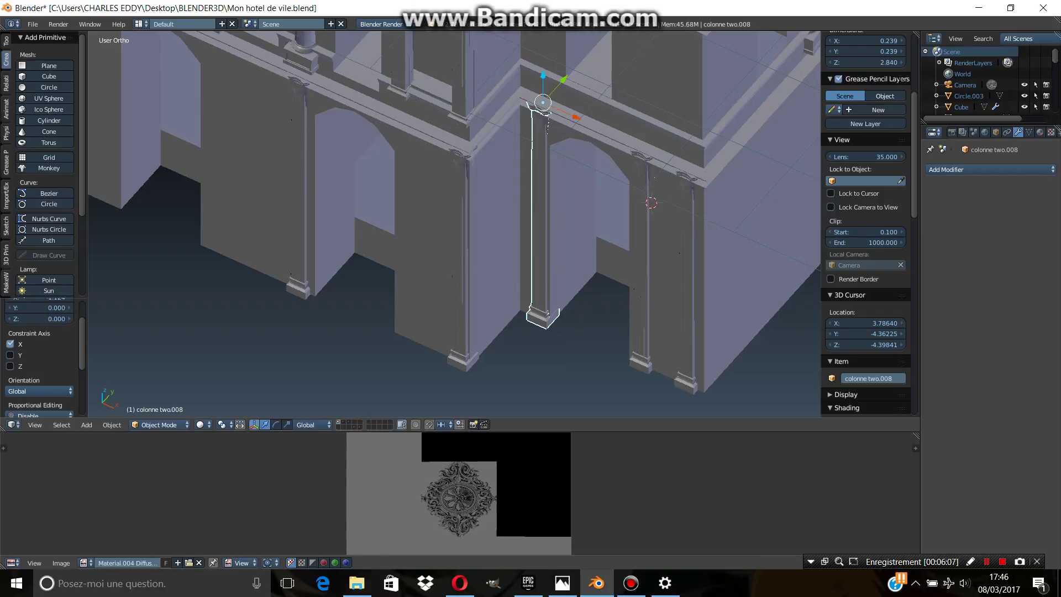
{"action": "mouse_move", "coordinate": [454, 232]}
{"action": "middle_mouse_down"}
{"action": "mouse_move", "coordinate": [478, 190]}
{"action": "mouse_move", "coordinate": [478, 210]}
{"action": "mouse_move", "coordinate": [479, 171]}
{"action": "mouse_move", "coordinate": [487, 200]}
{"action": "mouse_move", "coordinate": [461, 166]}
{"action": "mouse_move", "coordinate": [470, 160]}
{"action": "middle_mouse_up"}
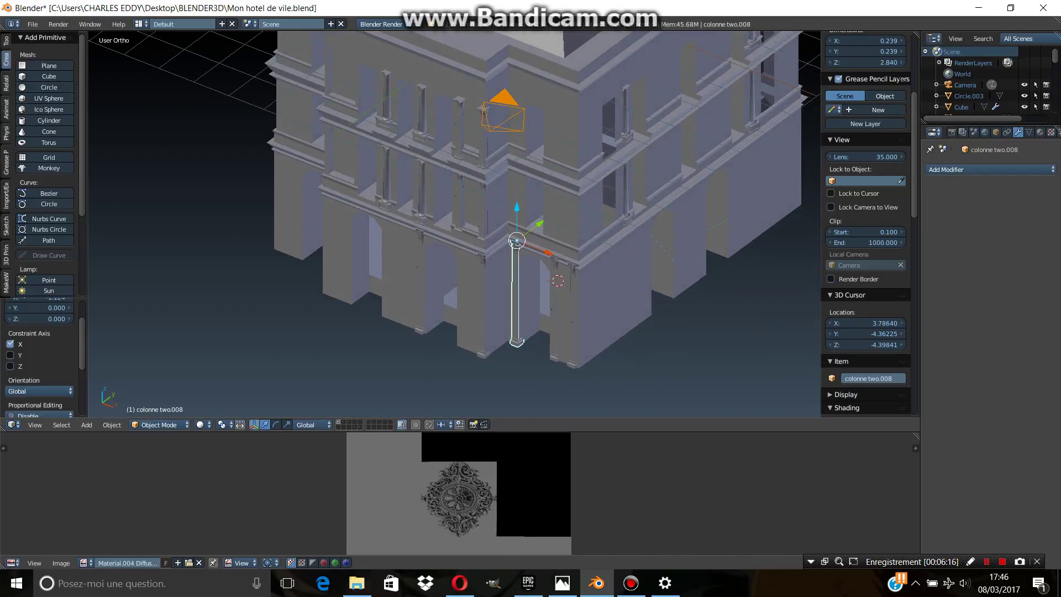
- Undo the last change and snap the 3D cursor back to the world origin
{"action": "key", "text": "ctrl+z"}
{"action": "key", "text": "ctrl+z"}
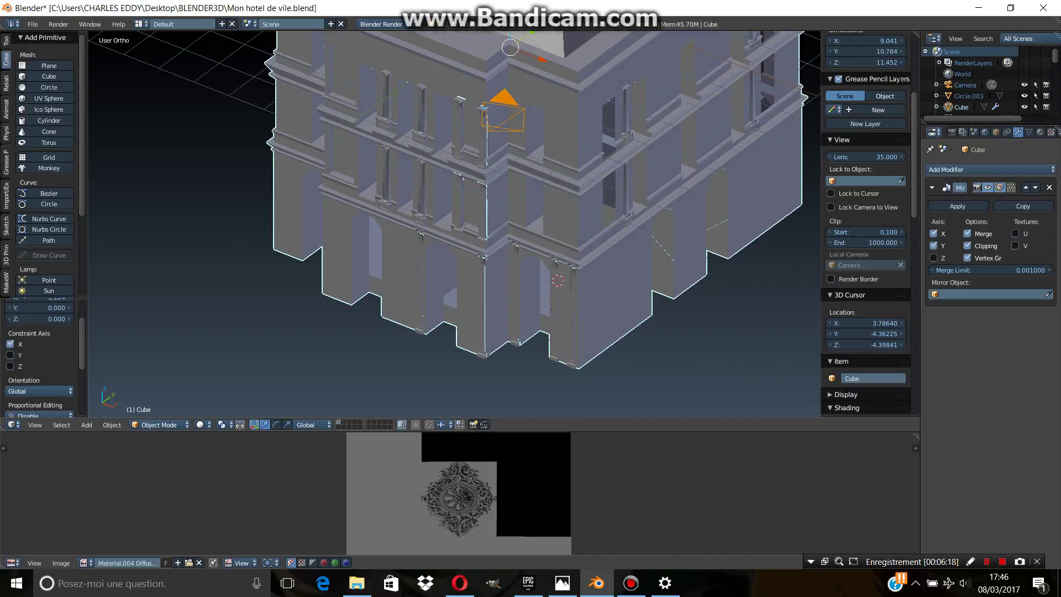
{"action": "scroll", "coordinate": [454, 223], "scroll_direction": "down", "scroll_amount": 3}
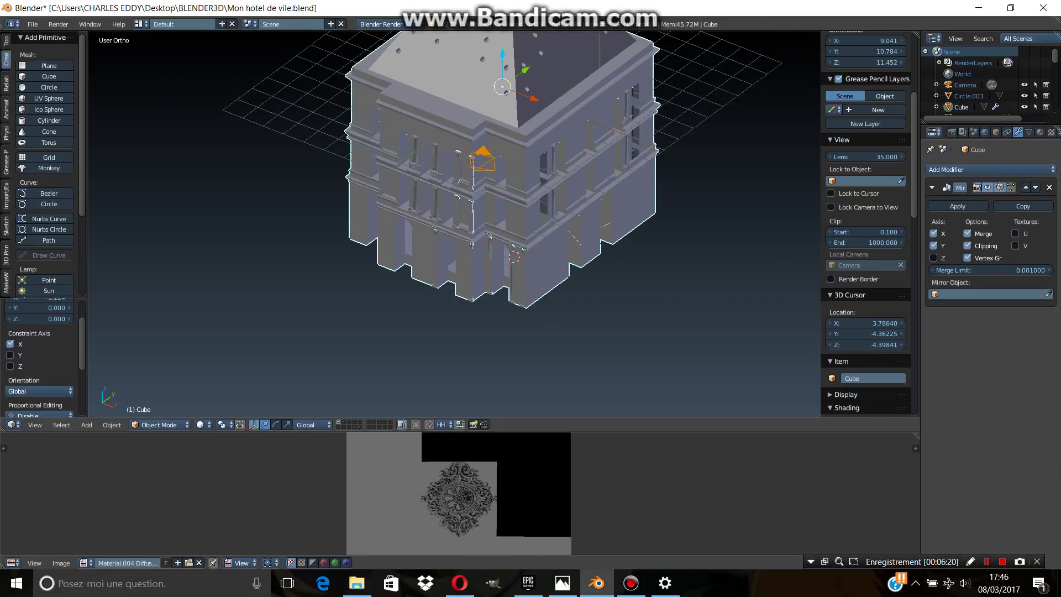
{"action": "scroll", "coordinate": [454, 224], "scroll_direction": "down", "scroll_amount": 1}
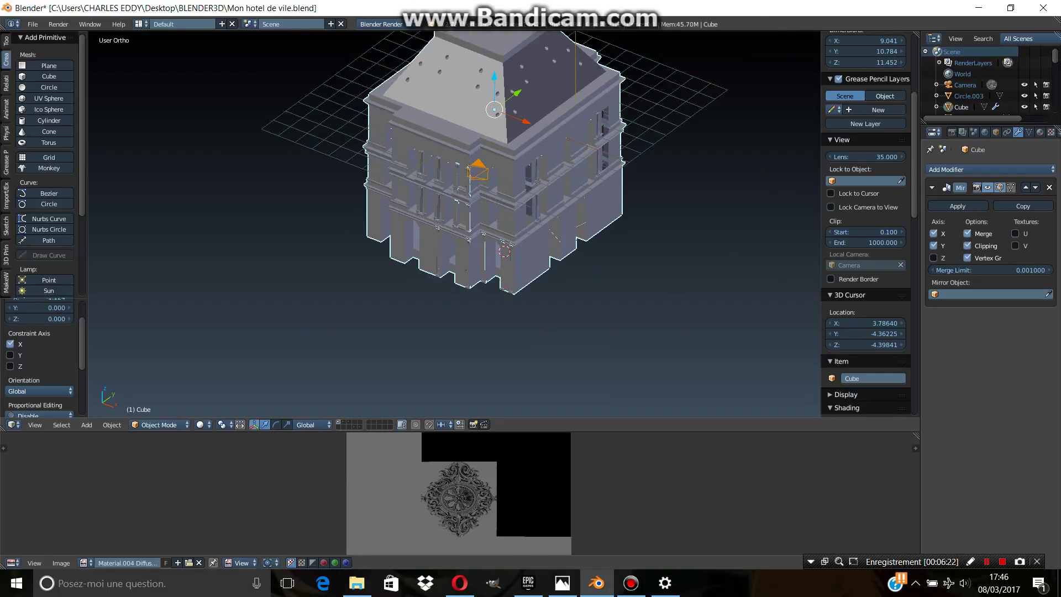
{"action": "key", "text": "shift+s"}
{"action": "left_click", "coordinate": [475, 150]}
- Zoom in and select an upper-floor column beside the camera
{"action": "scroll", "coordinate": [475, 222], "scroll_direction": "up", "scroll_amount": 3}
{"action": "scroll", "coordinate": [475, 222], "scroll_direction": "up", "scroll_amount": 3}
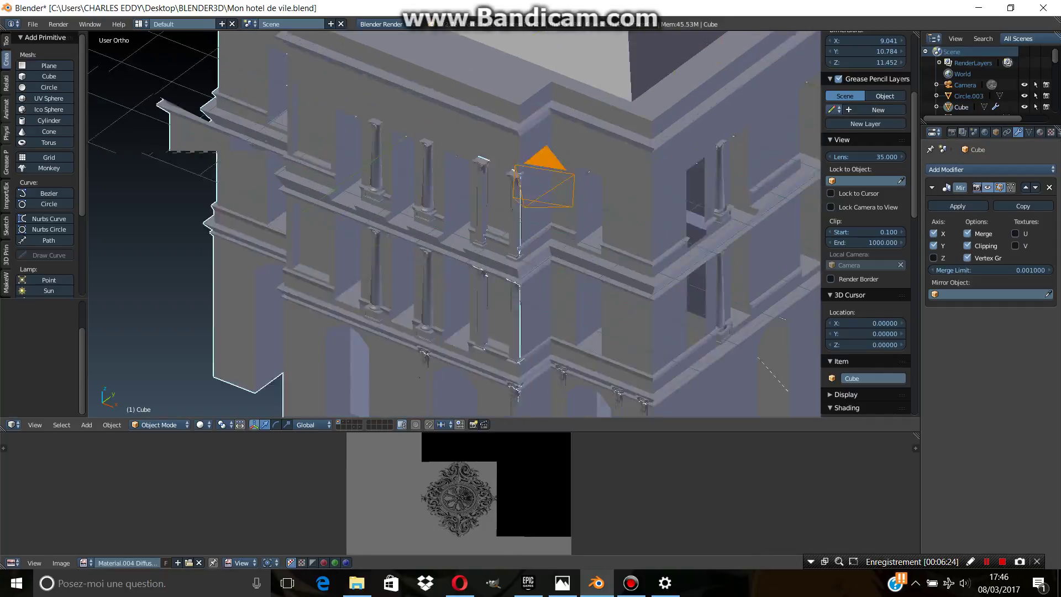
{"action": "scroll", "coordinate": [475, 221], "scroll_direction": "up", "scroll_amount": 2}
{"action": "right_click", "coordinate": [492, 342]}
- Add the neighbouring upper column and duplicate the pair onto the storey above
{"action": "right_click", "coordinate": [541, 354], "text": "shift"}
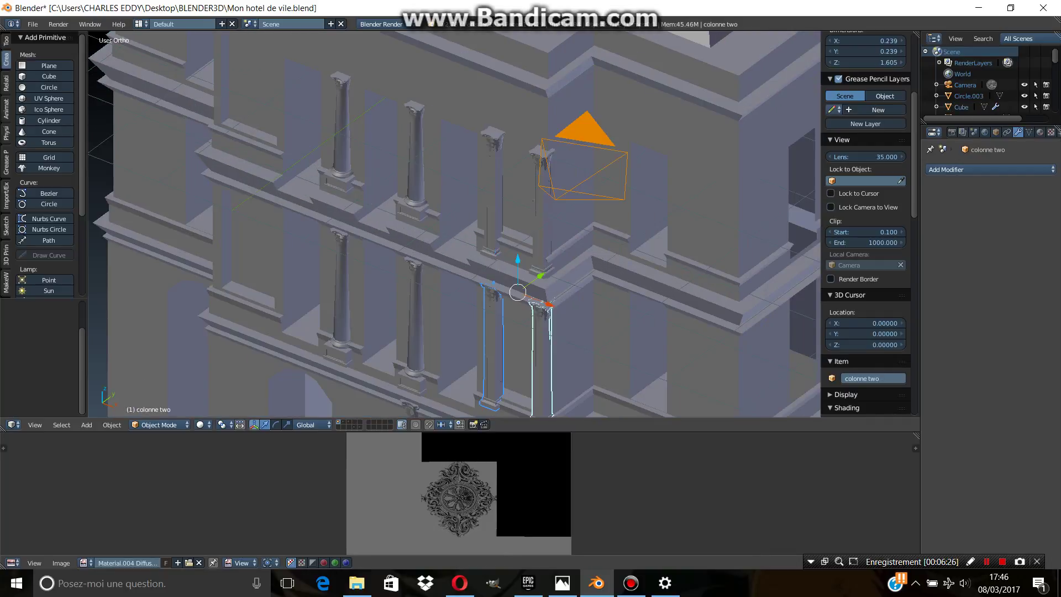
{"action": "key", "text": "shift+d"}
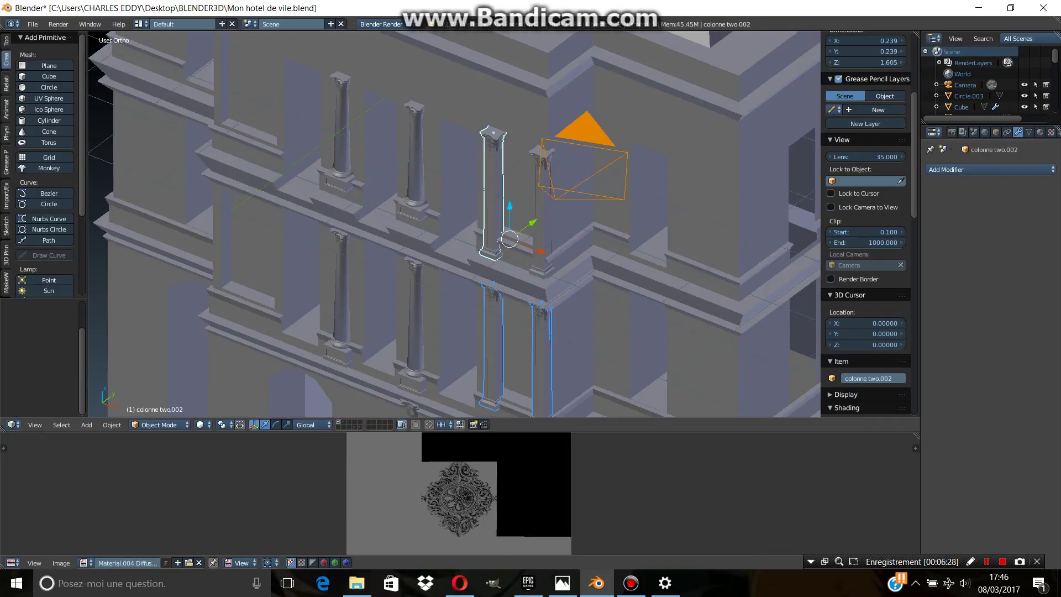
{"action": "key", "text": "shift+d"}
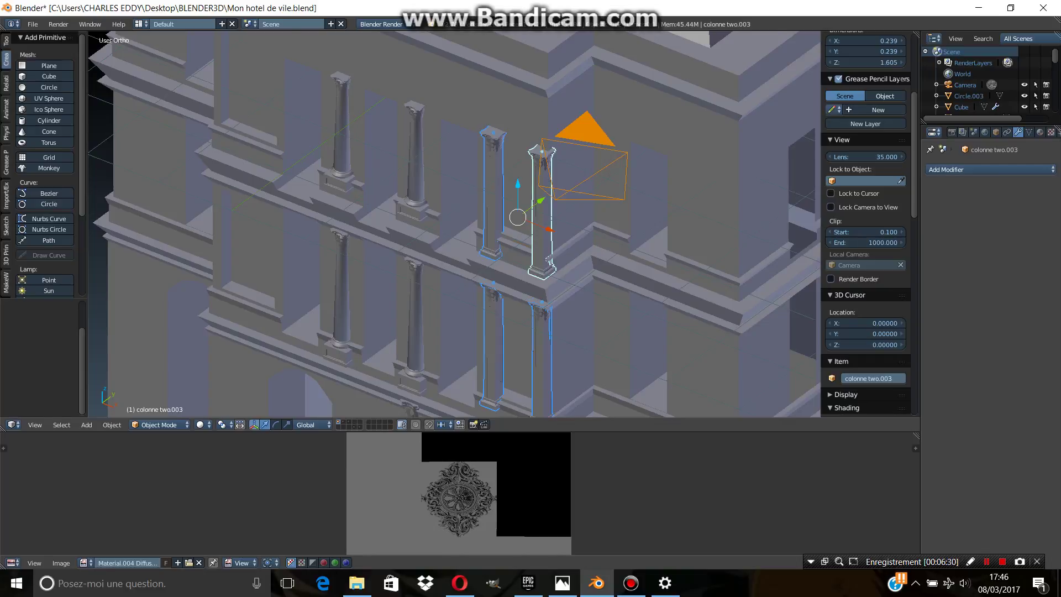
{"action": "scroll", "coordinate": [454, 221], "scroll_direction": "down", "scroll_amount": 3}
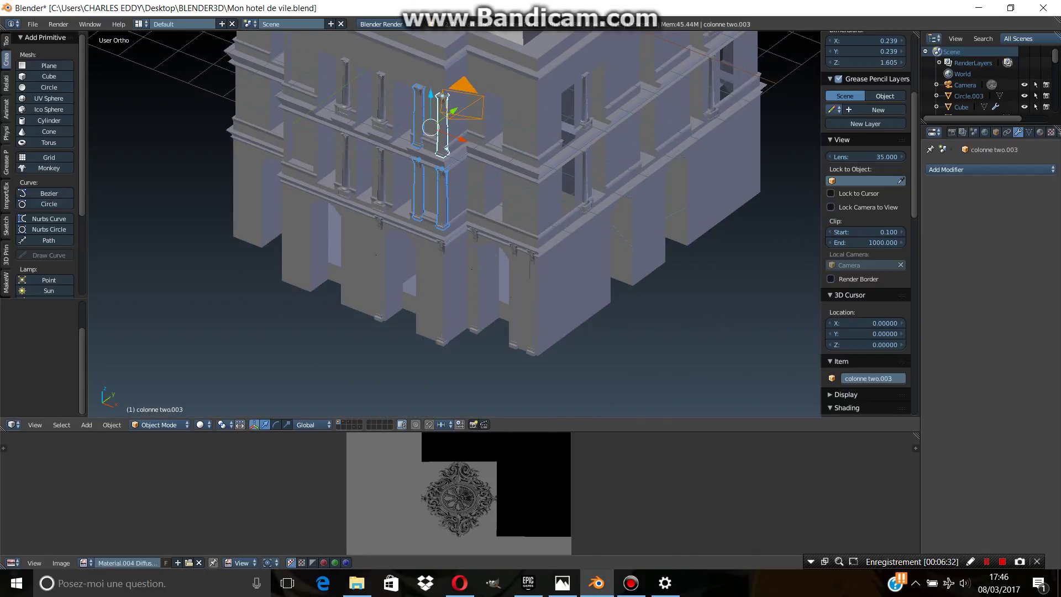
- Select the tall corner arcade column and view the arcade from an elevated angle
{"action": "right_click", "coordinate": [474, 266]}
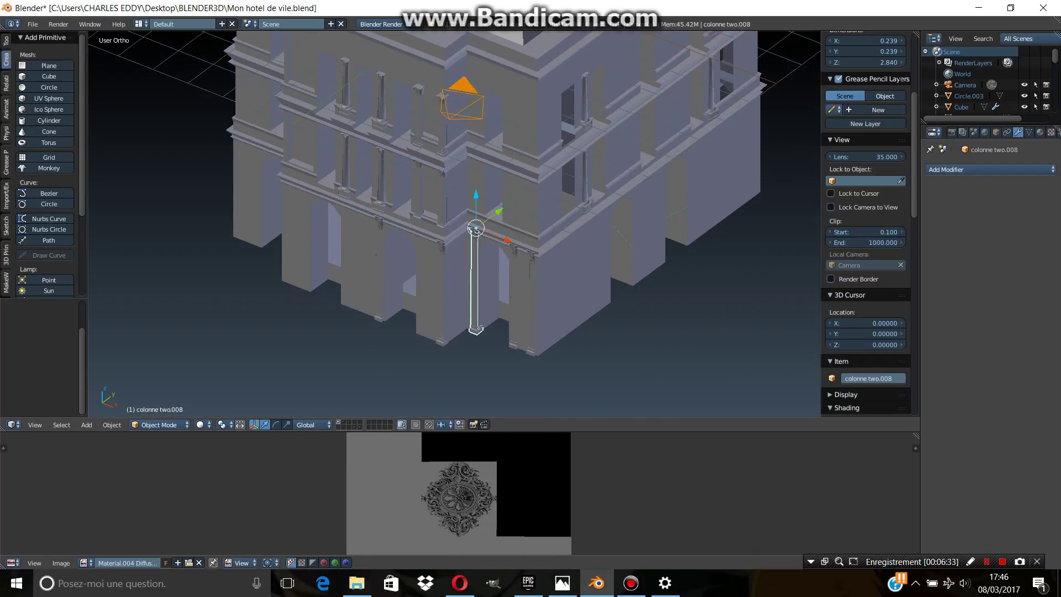
{"action": "right_click", "coordinate": [478, 329]}
{"action": "right_click", "coordinate": [526, 265]}
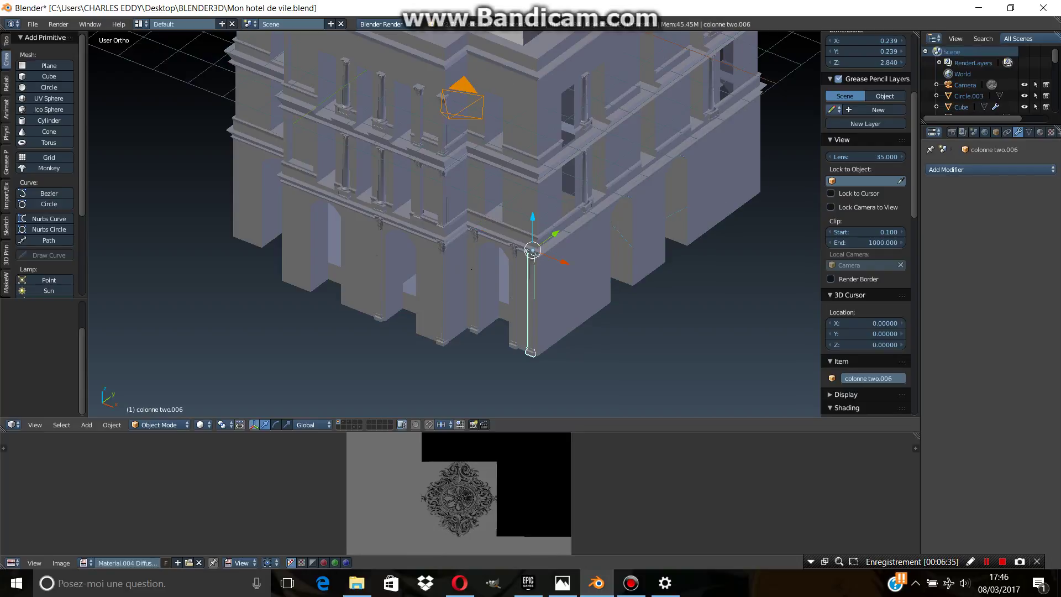
{"action": "right_click", "coordinate": [476, 276]}
{"action": "mouse_move", "coordinate": [475, 277]}
{"action": "middle_mouse_down"}
{"action": "mouse_move", "coordinate": [498, 249]}
{"action": "mouse_move", "coordinate": [498, 266]}
{"action": "middle_mouse_up"}
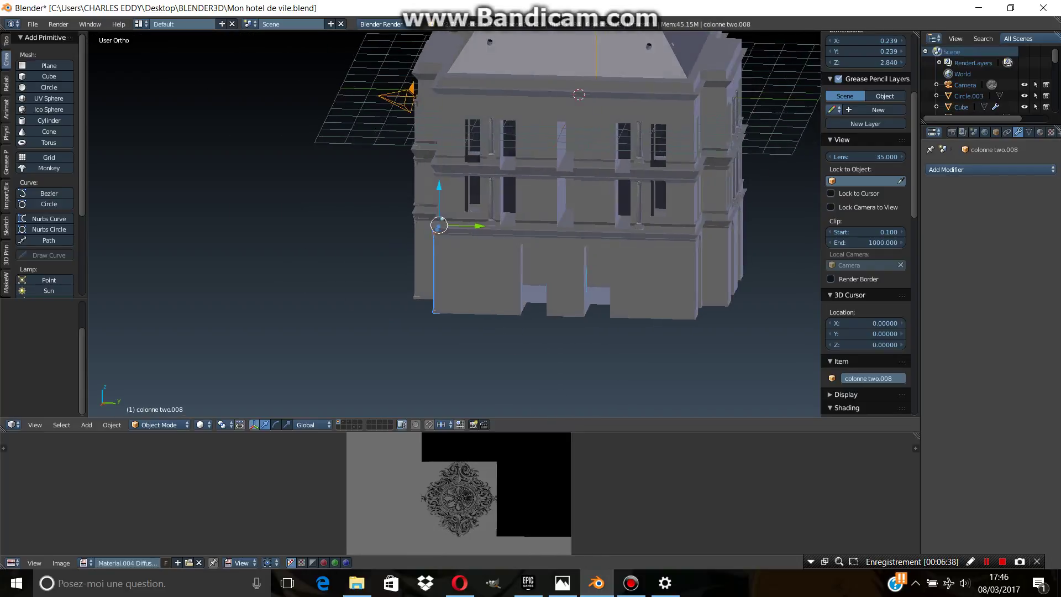
{"action": "mouse_move", "coordinate": [497, 221]}
{"action": "middle_mouse_down"}
{"action": "mouse_move", "coordinate": [464, 271]}
{"action": "mouse_move", "coordinate": [476, 265]}
{"action": "middle_mouse_up"}
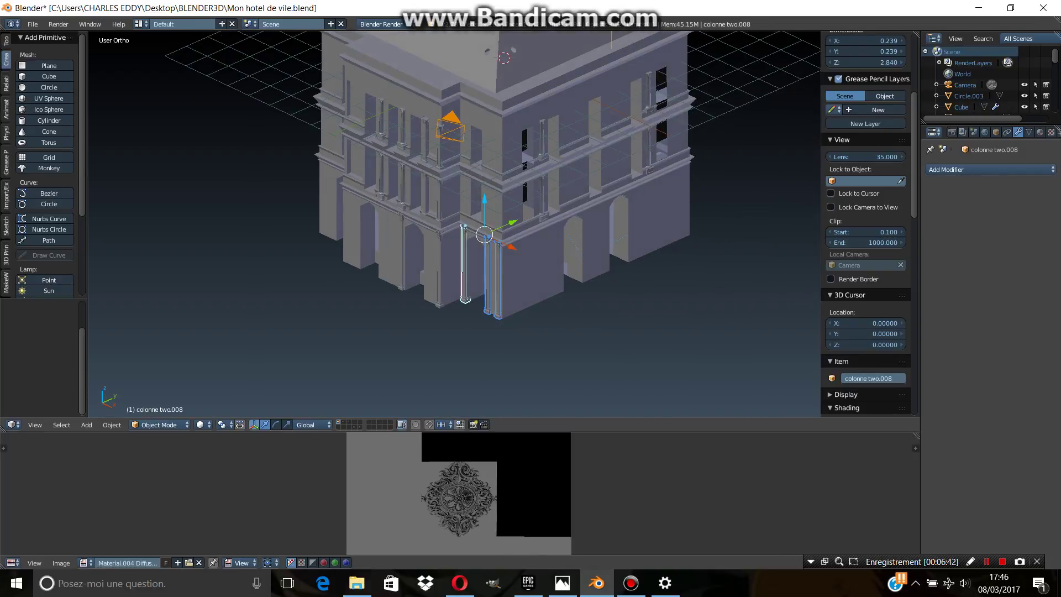
{"action": "scroll", "coordinate": [475, 222], "scroll_direction": "up", "scroll_amount": 3}
{"action": "middle_click_drag", "start_coordinate": [475, 221], "coordinate": [475, 244]}
- Add the remaining ground-floor arcade columns to the selection, through the rightmost one
{"action": "right_click", "coordinate": [455, 309], "text": "shift"}
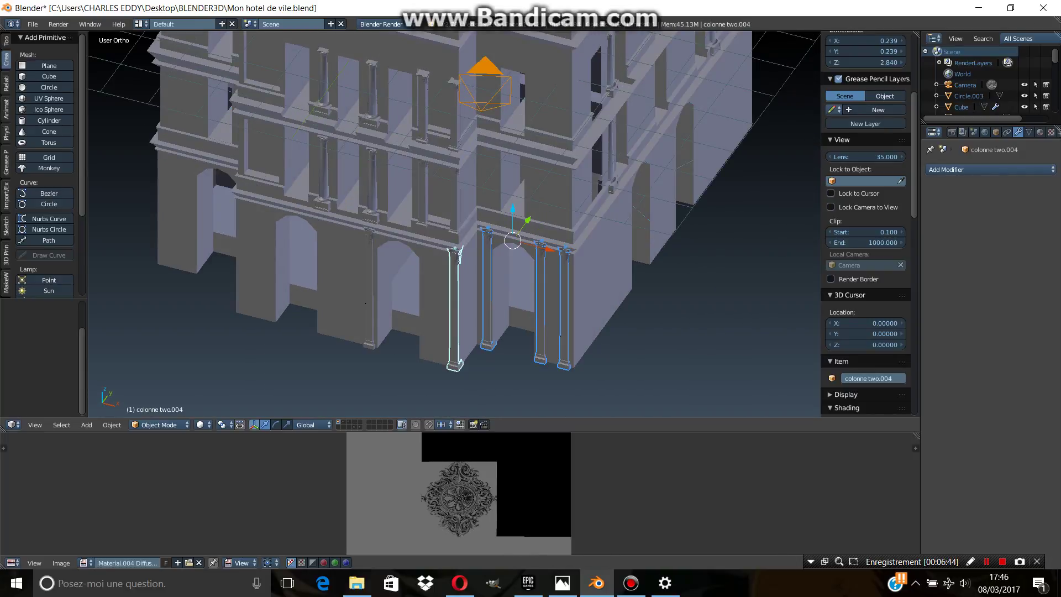
{"action": "right_click", "coordinate": [420, 287], "text": "shift"}
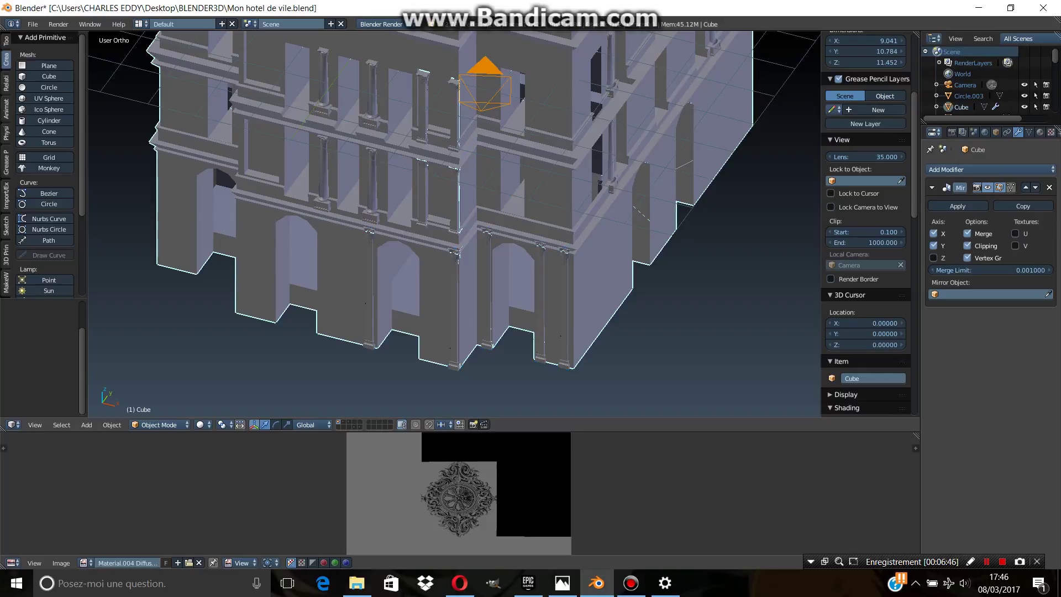
{"action": "right_click", "coordinate": [368, 287]}
{"action": "right_click", "coordinate": [454, 309], "text": "shift"}
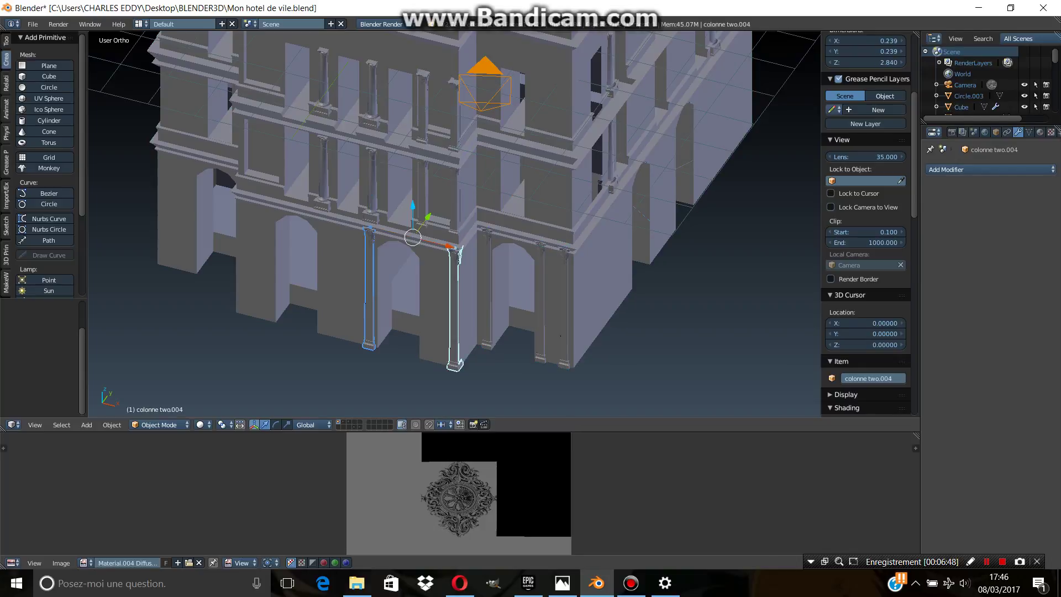
{"action": "right_click", "coordinate": [487, 287], "text": "shift"}
{"action": "right_click", "coordinate": [541, 305], "text": "shift"}
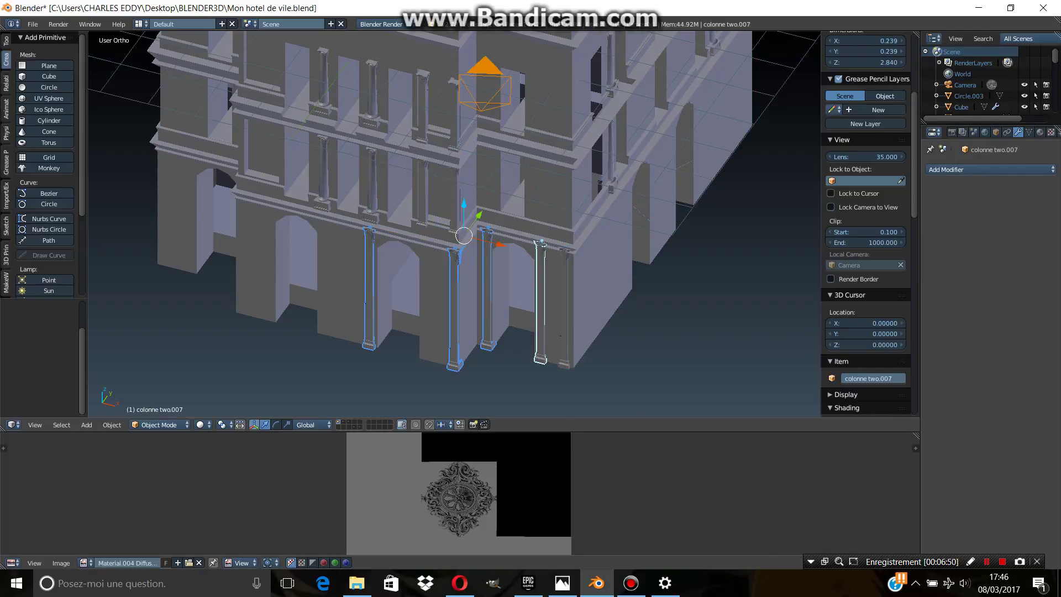
{"action": "right_click", "coordinate": [564, 309], "text": "shift"}
- Switch to top view and set the pivot point to the 3D cursor
{"action": "key", "text": "KP_7"}
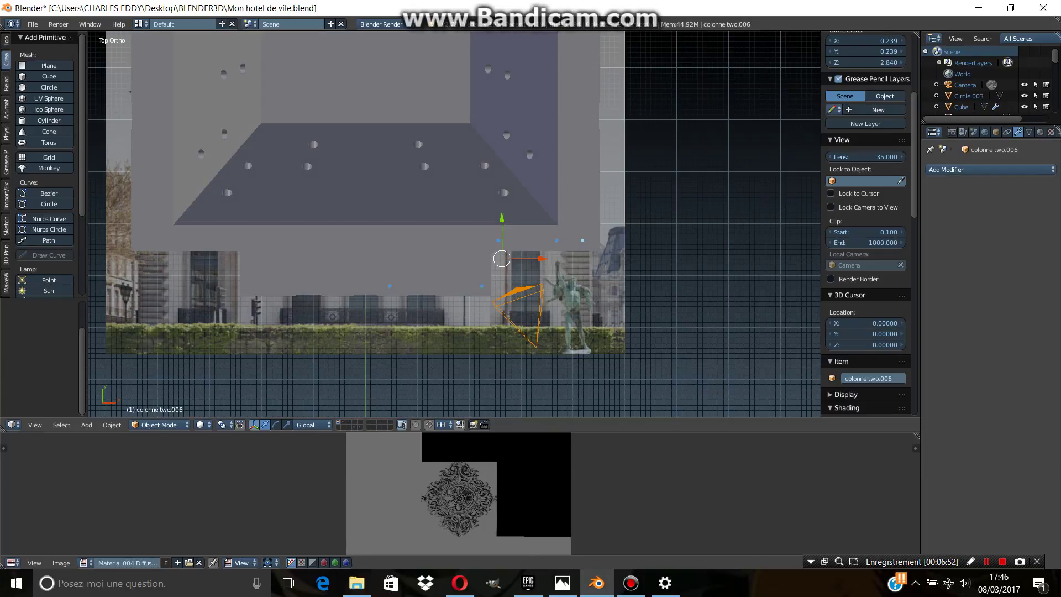
{"action": "middle_click_drag", "start_coordinate": [630, 67], "coordinate": [541, 170], "text": "shift"}
{"action": "key", "text": "r"}
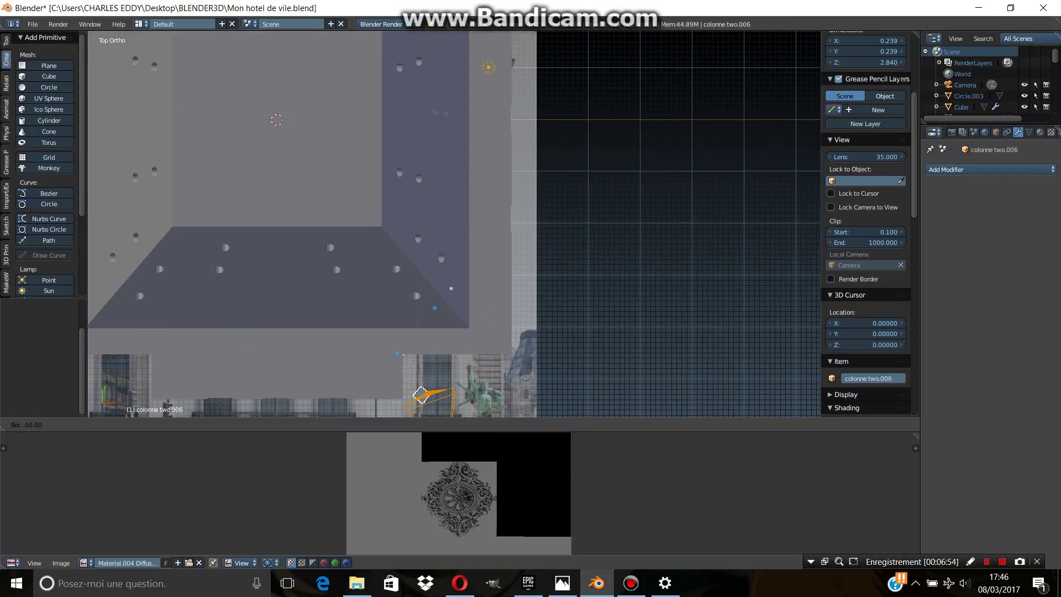
{"action": "key", "text": "Escape"}
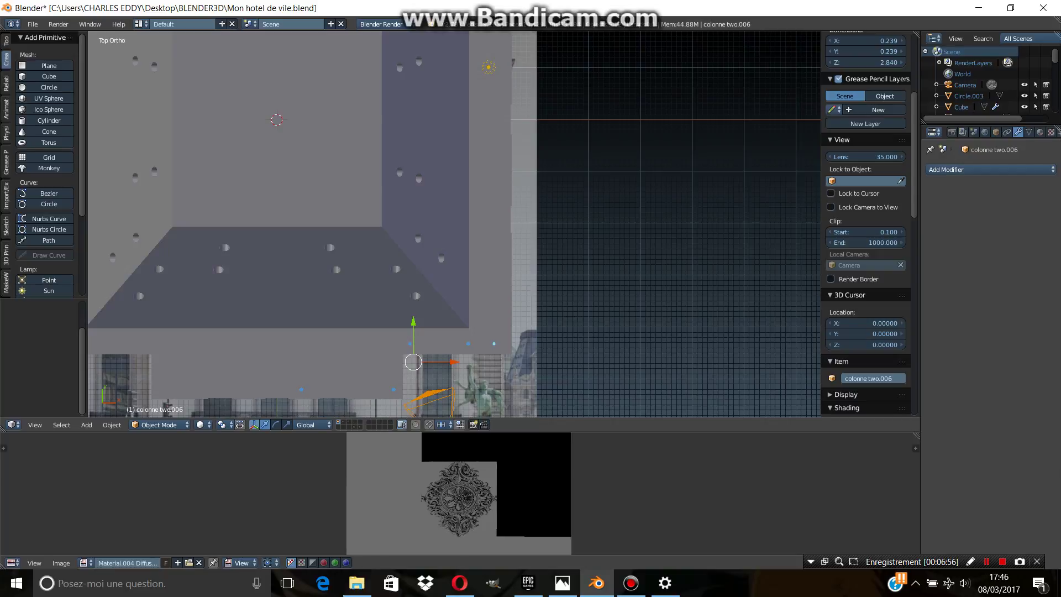
{"action": "left_click", "coordinate": [224, 425]}
{"action": "left_click", "coordinate": [243, 377]}
- Rotate the arcade columns about -85° around the world origin and check the result
{"action": "scroll", "coordinate": [411, 290], "scroll_direction": "down", "scroll_amount": 2}
{"action": "scroll", "coordinate": [410, 291], "scroll_direction": "down", "scroll_amount": 2}
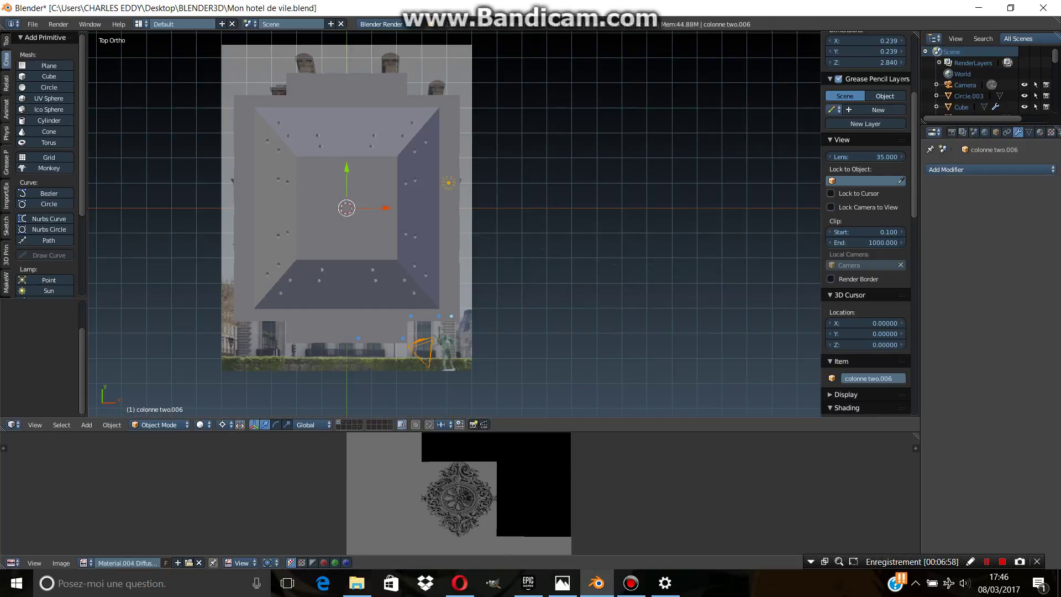
{"action": "key", "text": "r"}
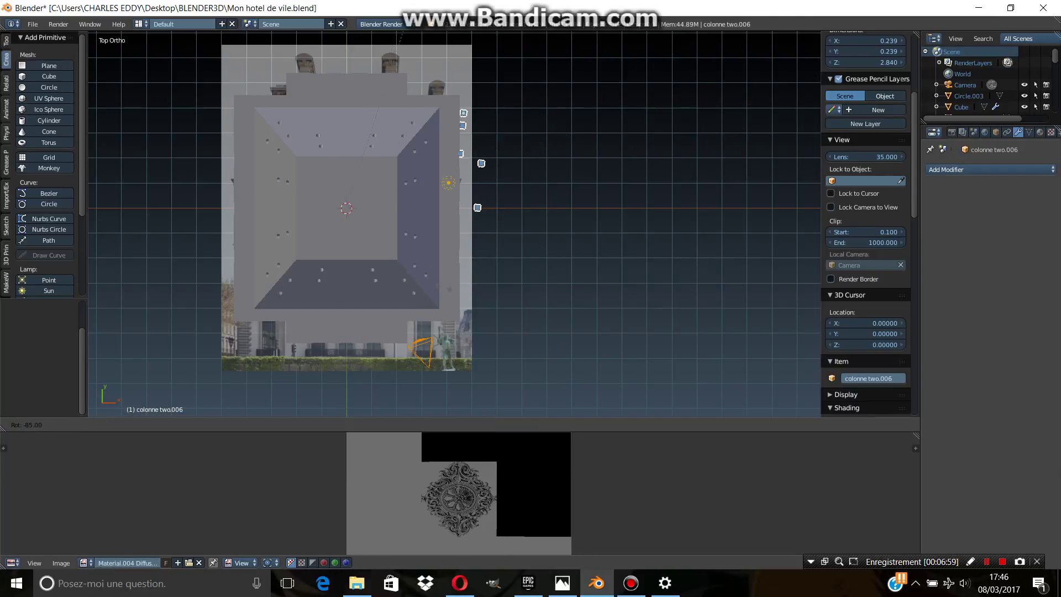
{"action": "left_click", "coordinate": [391, 34]}
{"action": "key", "text": "z"}
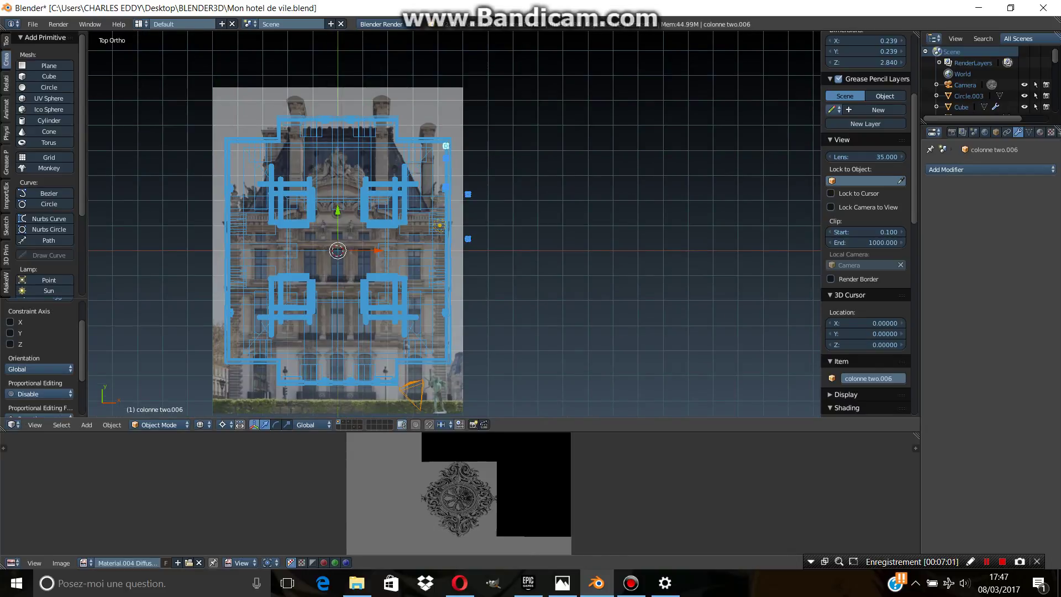
{"action": "middle_click_drag", "start_coordinate": [390, 166], "coordinate": [481, 256]}
{"action": "scroll", "coordinate": [481, 256], "scroll_direction": "up", "scroll_amount": 3}
{"action": "key", "text": "z"}
{"action": "scroll", "coordinate": [454, 221], "scroll_direction": "down", "scroll_amount": 3}
{"action": "middle_click_drag", "start_coordinate": [453, 221], "coordinate": [464, 143]}
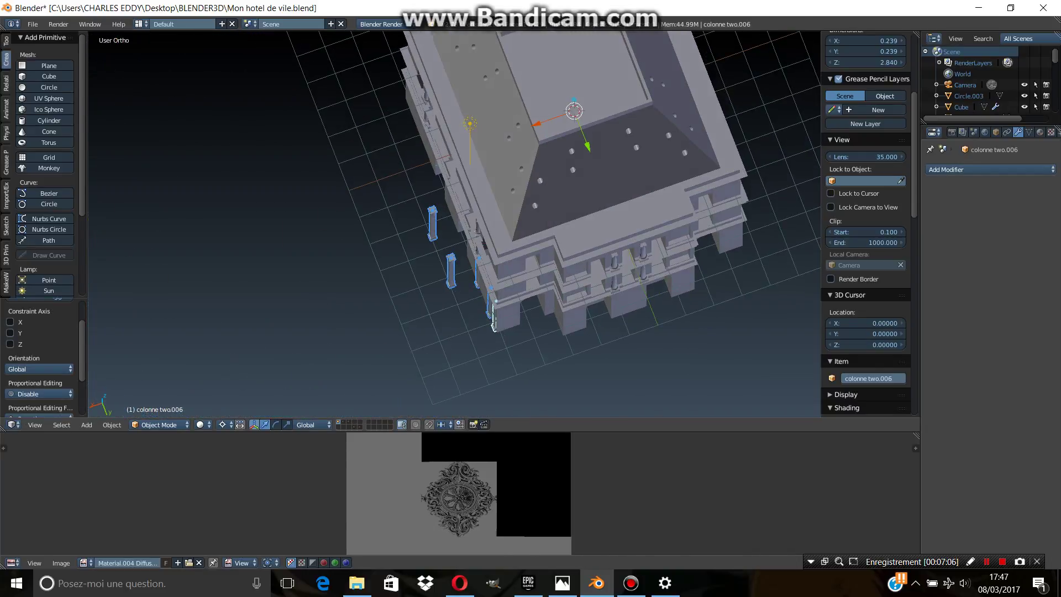
- Mirror the rotated columns across the Y axis from top view
{"action": "key", "text": "KP_7"}
{"action": "key", "text": "ctrl+m"}
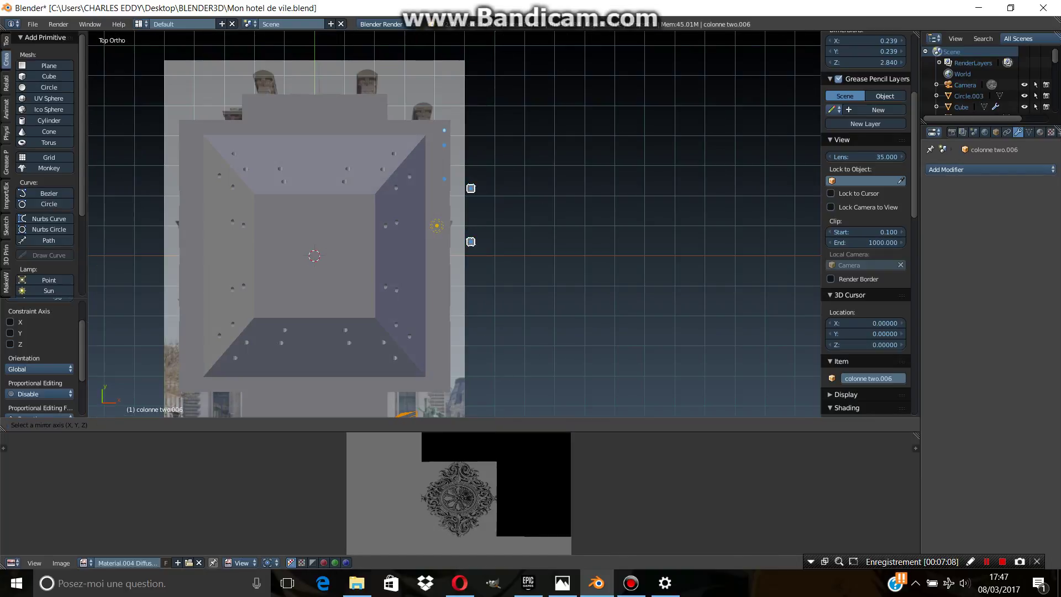
{"action": "key", "text": "Return"}
- Inspect the mirrored columns and shift them along the X axis
{"action": "key", "text": "z"}
{"action": "middle_click_drag", "start_coordinate": [453, 221], "coordinate": [420, 166]}
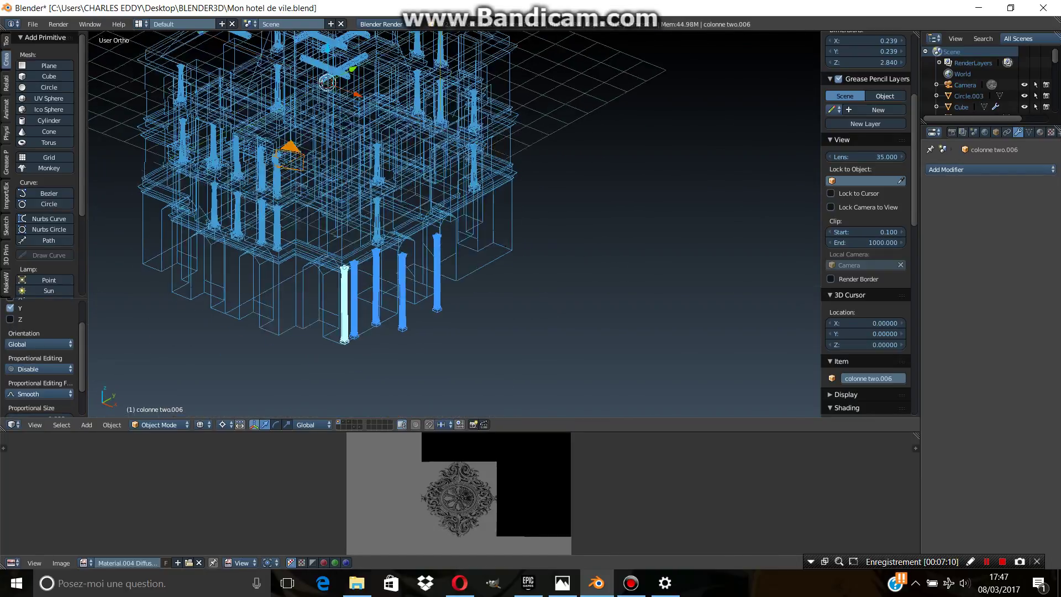
{"action": "key", "text": "z"}
{"action": "mouse_move", "coordinate": [387, 222]}
{"action": "middle_mouse_down"}
{"action": "mouse_move", "coordinate": [387, 166]}
{"action": "mouse_move", "coordinate": [348, 272]}
{"action": "middle_mouse_up"}
{"action": "key", "text": "g"}
{"action": "key", "text": "x"}
{"action": "key", "text": "Return"}
- Select colonne two.004 and colonne two.005 and set the pivot point to Median Point
{"action": "middle_click_drag", "start_coordinate": [388, 222], "coordinate": [426, 226]}
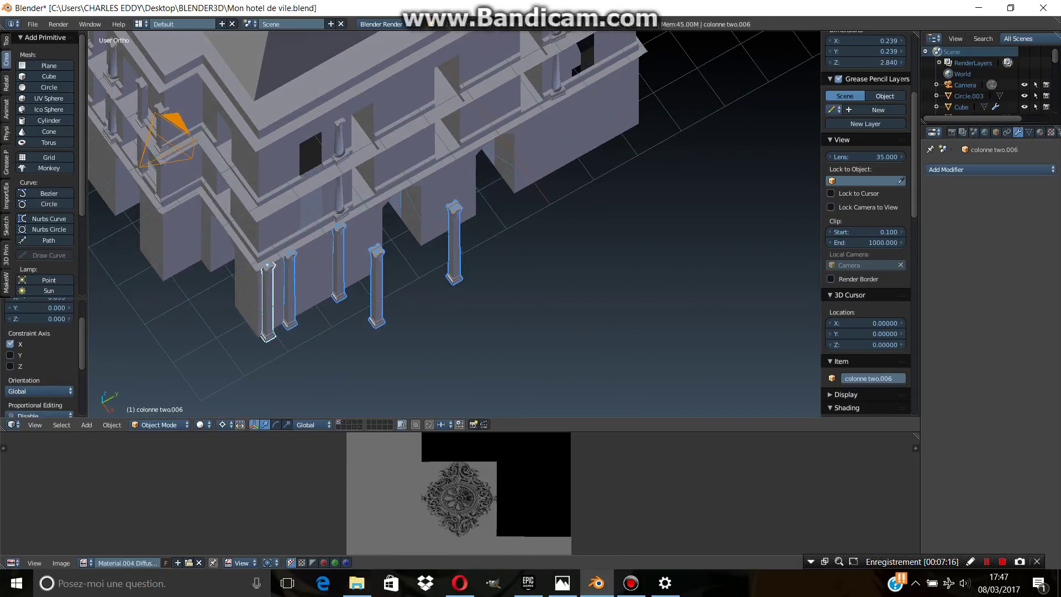
{"action": "right_click", "coordinate": [377, 287]}
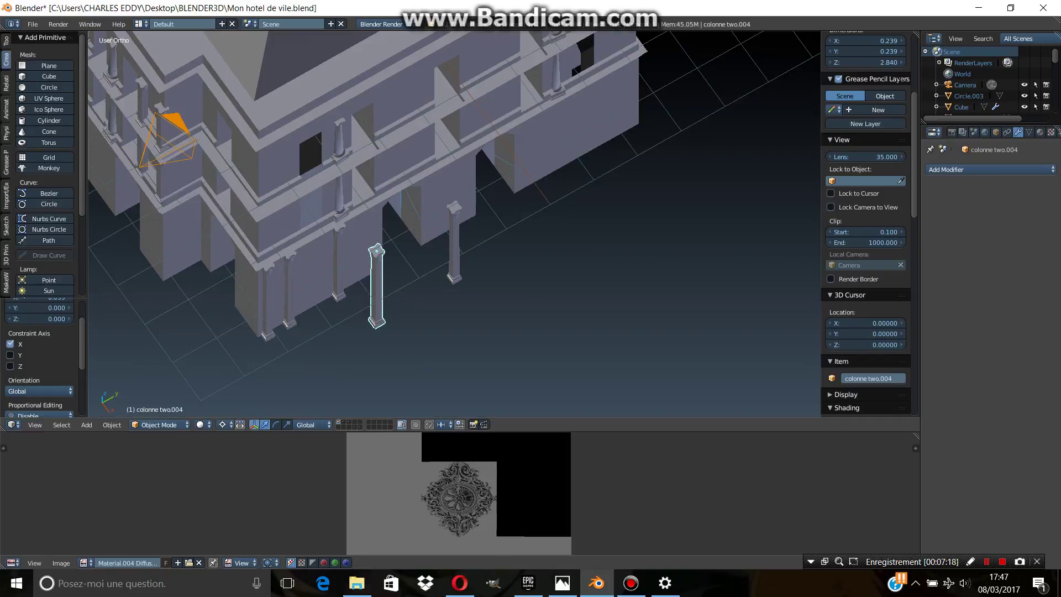
{"action": "right_click", "coordinate": [454, 249], "text": "shift"}
{"action": "scroll", "coordinate": [454, 222], "scroll_direction": "down", "scroll_amount": 5}
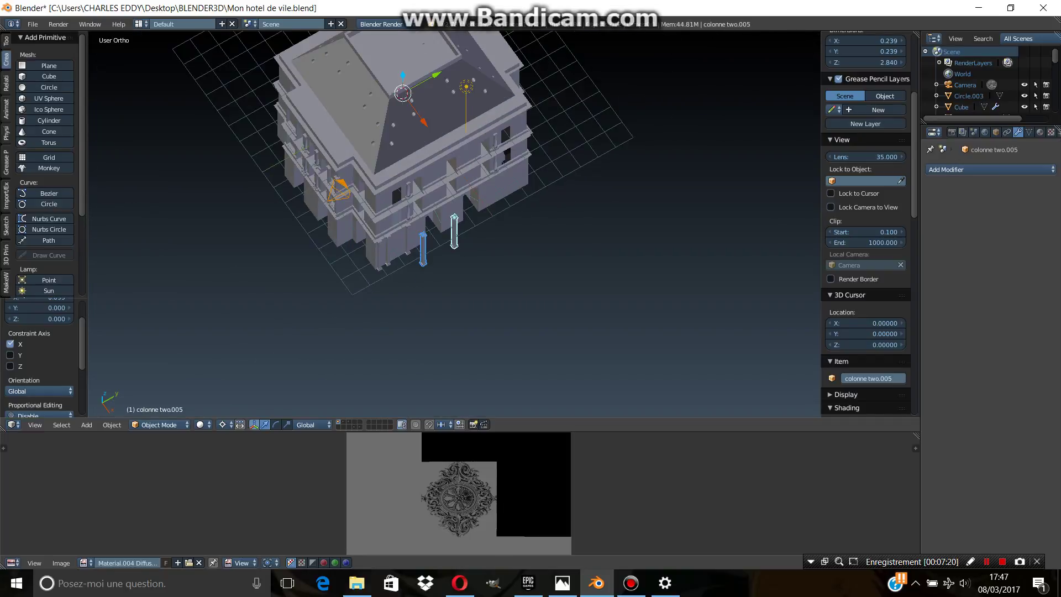
{"action": "scroll", "coordinate": [453, 222], "scroll_direction": "down", "scroll_amount": 1}
{"action": "left_click", "coordinate": [222, 425]}
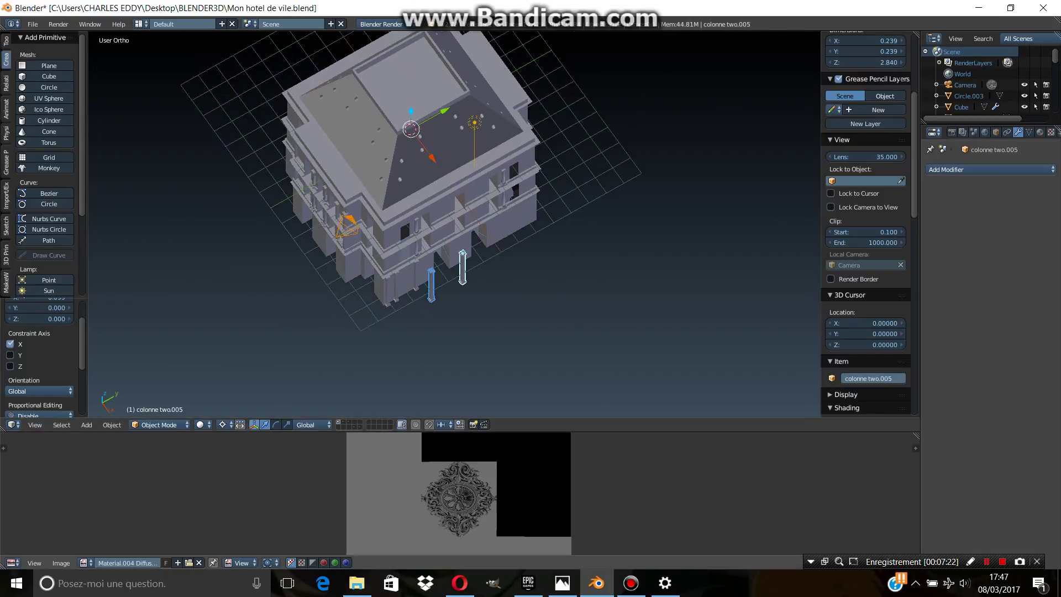
{"action": "left_click", "coordinate": [222, 424]}
{"action": "left_click", "coordinate": [249, 375]}
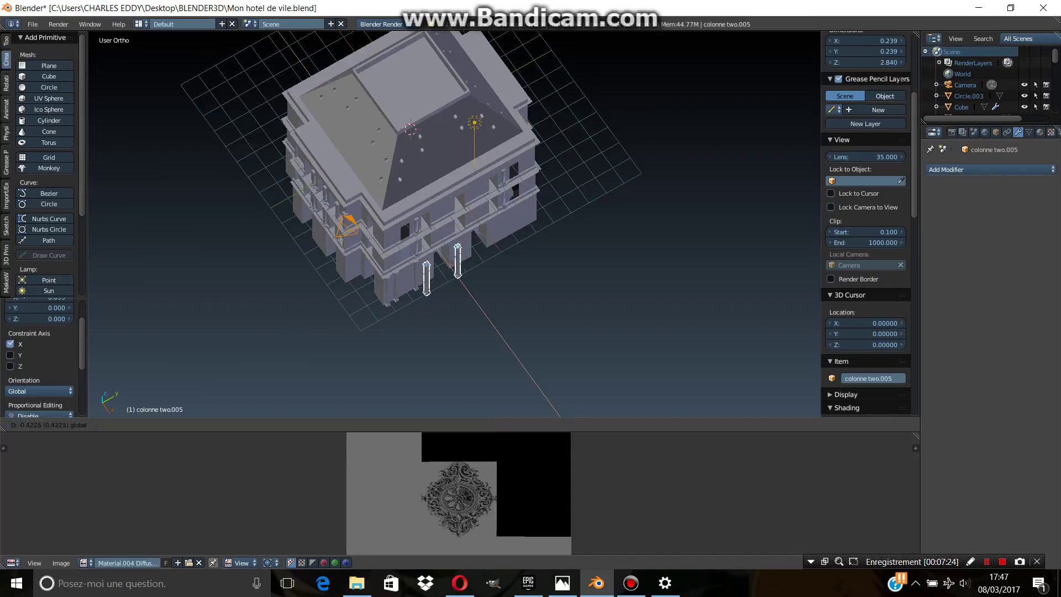
- Move the two columns sideways along X toward the ground-floor corner
{"action": "scroll", "coordinate": [454, 222], "scroll_direction": "up", "scroll_amount": 2}
{"action": "scroll", "coordinate": [453, 221], "scroll_direction": "up", "scroll_amount": 2}
{"action": "scroll", "coordinate": [453, 221], "scroll_direction": "up", "scroll_amount": 2}
{"action": "scroll", "coordinate": [453, 221], "scroll_direction": "up", "scroll_amount": 1}
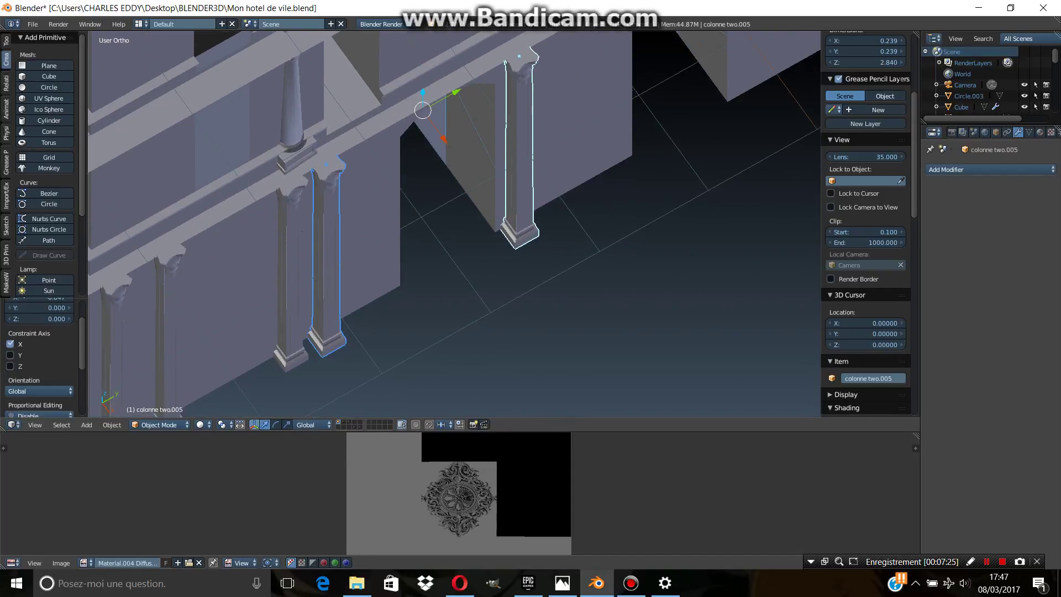
{"action": "middle_click_drag", "start_coordinate": [453, 222], "coordinate": [454, 166]}
{"action": "mouse_move", "coordinate": [453, 221]}
{"action": "middle_mouse_down"}
{"action": "mouse_move", "coordinate": [453, 283]}
{"action": "mouse_move", "coordinate": [454, 205]}
{"action": "mouse_move", "coordinate": [398, 222]}
{"action": "mouse_move", "coordinate": [420, 222]}
{"action": "mouse_move", "coordinate": [342, 221]}
{"action": "middle_mouse_up"}
{"action": "key", "text": "g"}
{"action": "key", "text": "x"}
{"action": "key", "text": "Return"}
{"action": "scroll", "coordinate": [454, 222], "scroll_direction": "up", "scroll_amount": 5}
{"action": "right_click", "coordinate": [454, 221]}
{"action": "key", "text": "Tab"}
{"action": "scroll", "coordinate": [398, 222], "scroll_direction": "up", "scroll_amount": 3}
{"action": "scroll", "coordinate": [398, 222], "scroll_direction": "up", "scroll_amount": 2}
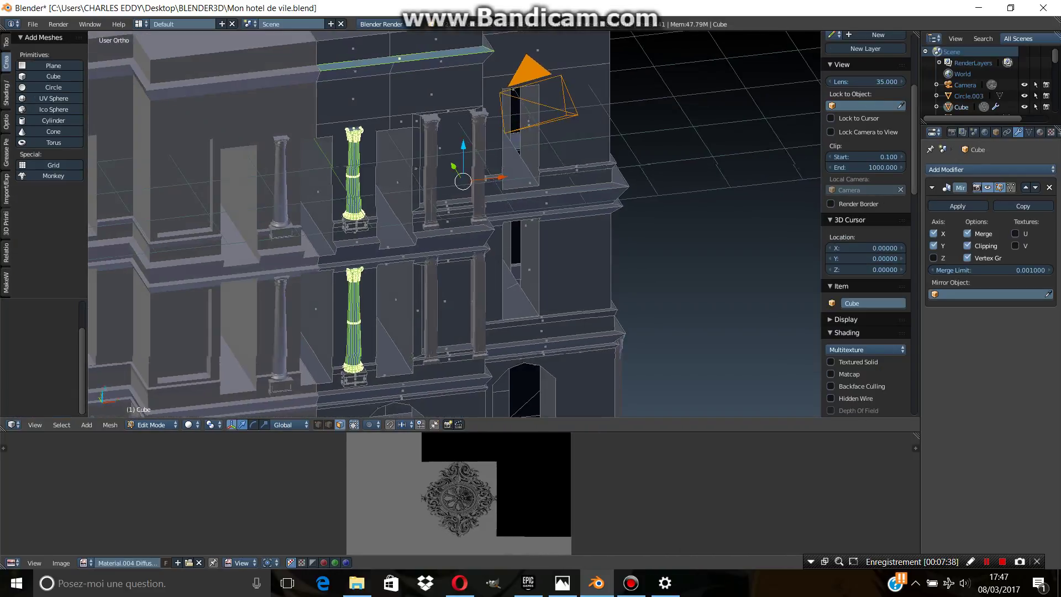
{"action": "middle_click_drag", "start_coordinate": [454, 221], "coordinate": [420, 222]}
{"action": "scroll", "coordinate": [453, 221], "scroll_direction": "down", "scroll_amount": 3}
{"action": "scroll", "coordinate": [454, 222], "scroll_direction": "up", "scroll_amount": 3}
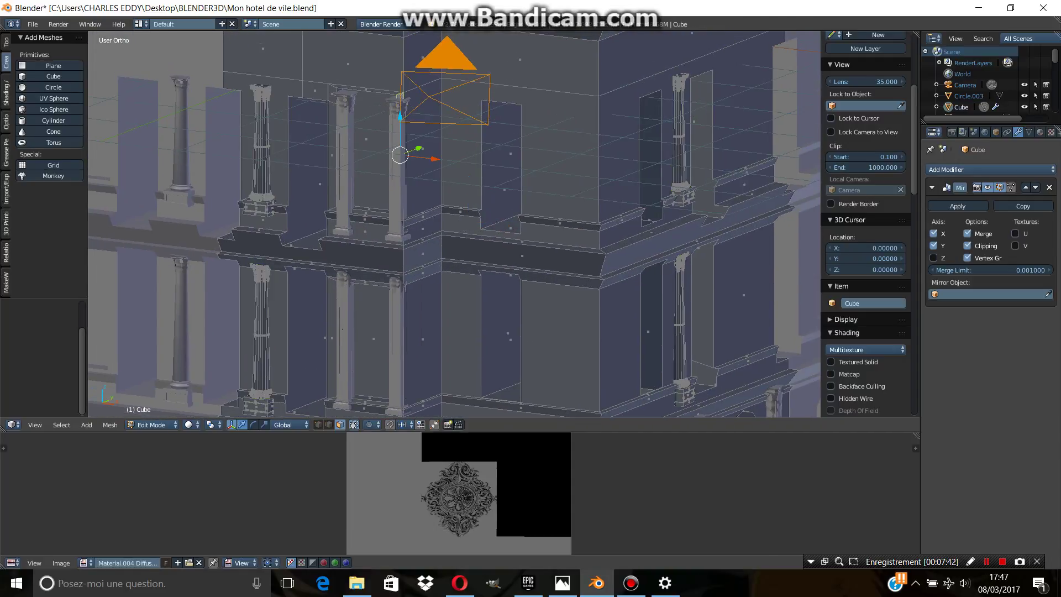
{"action": "key", "text": "Tab"}
- Select the four corner columns, two on the upper floor and two below
{"action": "right_click", "coordinate": [396, 166]}
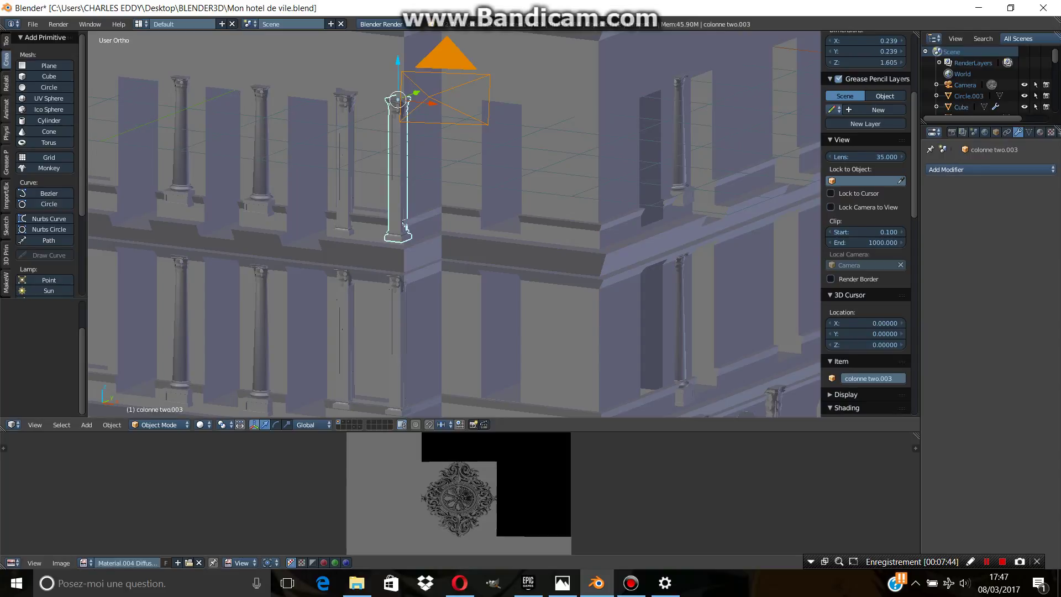
{"action": "right_click", "coordinate": [346, 166], "text": "shift"}
{"action": "right_click", "coordinate": [344, 332], "text": "shift"}
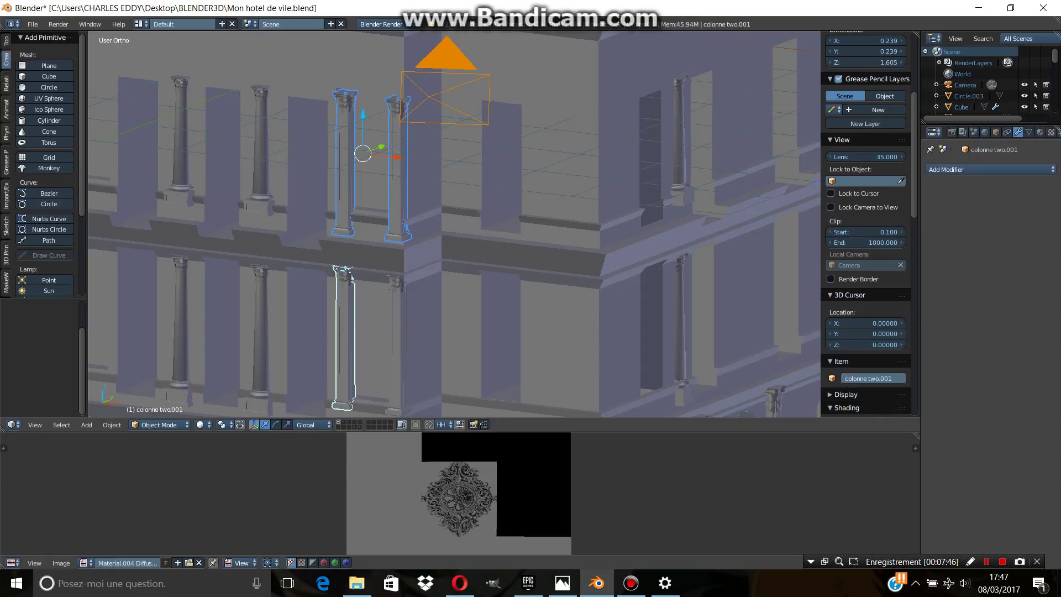
{"action": "right_click", "coordinate": [398, 332], "text": "shift"}
{"action": "scroll", "coordinate": [398, 249], "scroll_direction": "down", "scroll_amount": 3}
{"action": "middle_click_drag", "start_coordinate": [398, 248], "coordinate": [398, 288]}
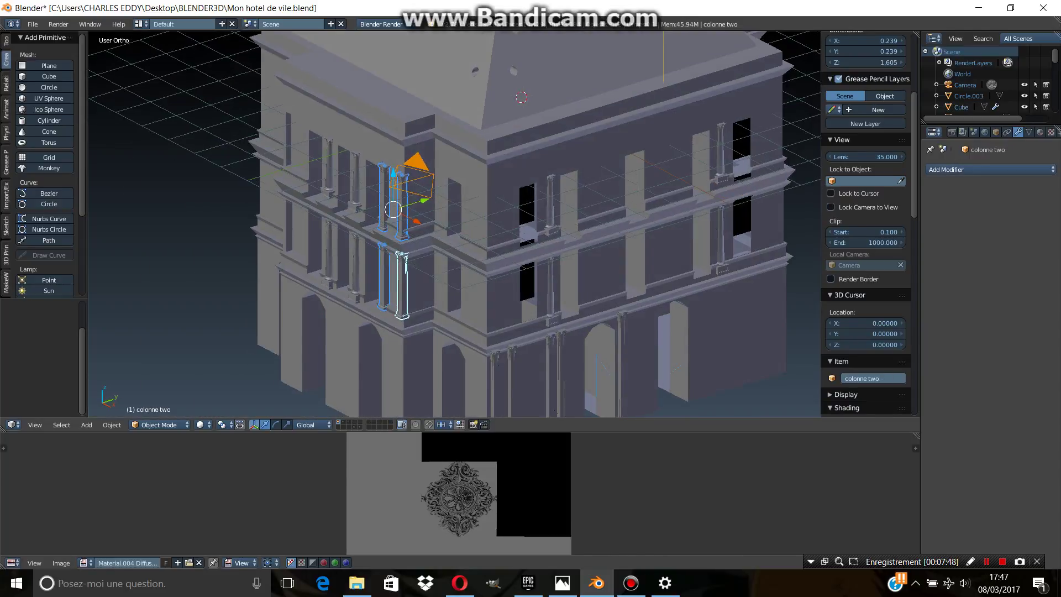
- Rotate the four columns 90 degrees in top view
{"action": "key", "text": "KP_7"}
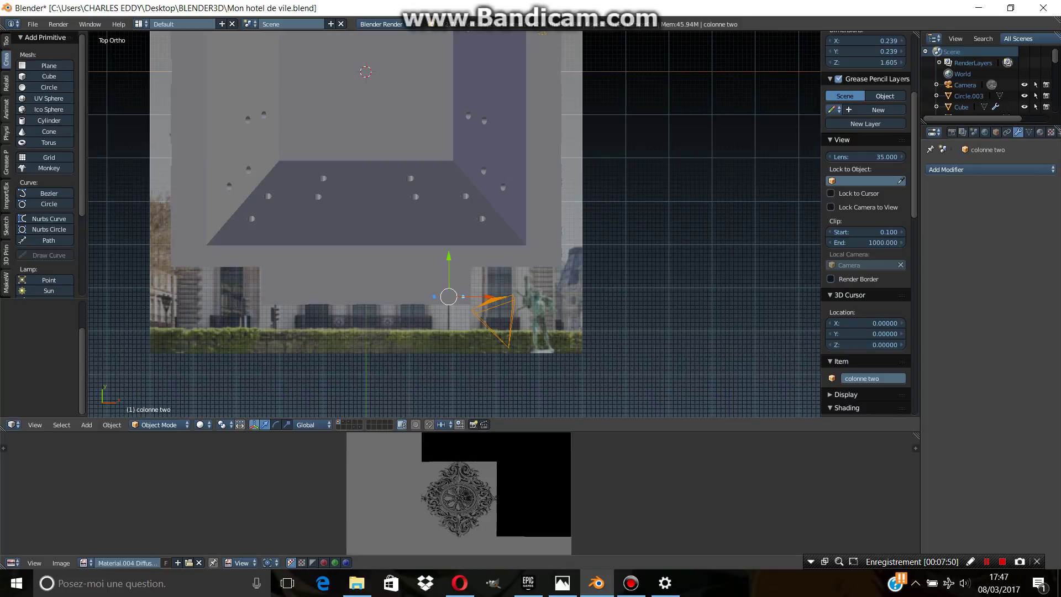
{"action": "key", "text": "r"}
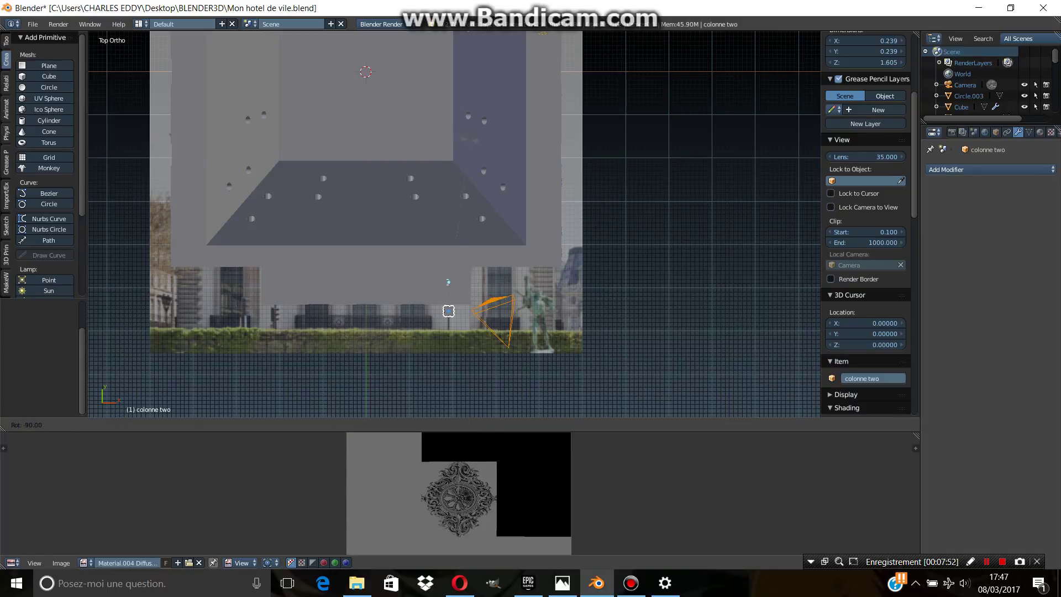
{"action": "key", "text": "Return"}
{"action": "middle_click_drag", "start_coordinate": [448, 222], "coordinate": [415, 220]}
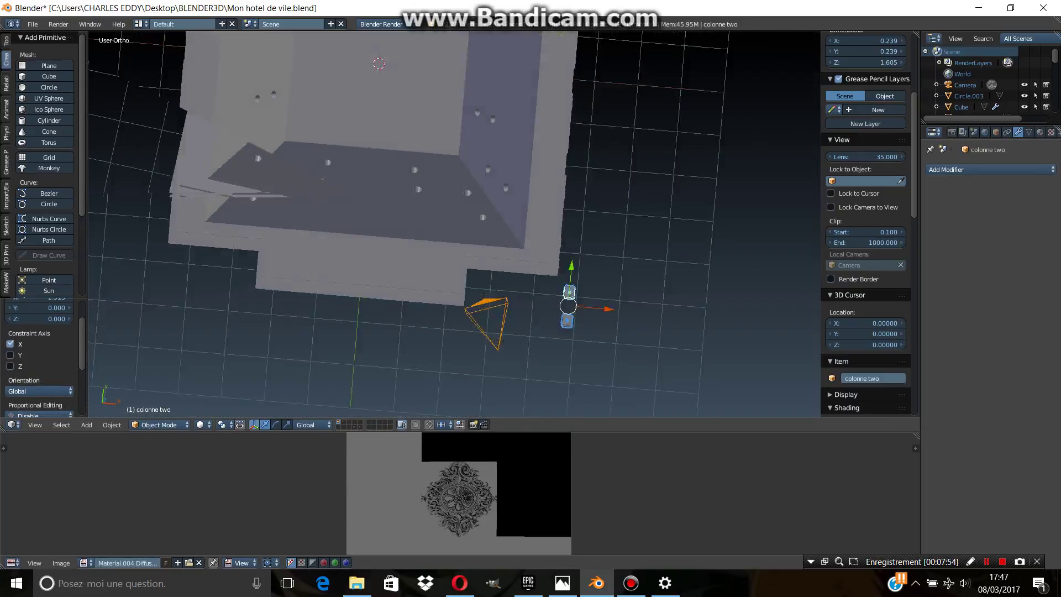
- Move the columns along Y onto the front facade and align them along X
{"action": "key", "text": "g"}
{"action": "key", "text": "y"}
{"action": "key", "text": "Return"}
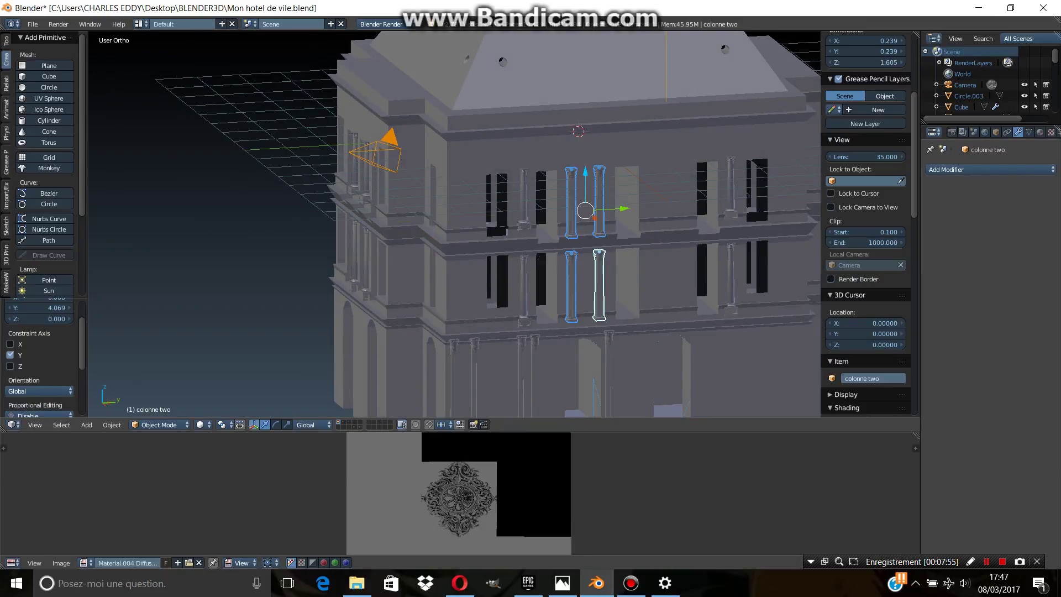
{"action": "scroll", "coordinate": [454, 224], "scroll_direction": "up", "scroll_amount": 3}
{"action": "mouse_move", "coordinate": [553, 222]}
{"action": "middle_mouse_down"}
{"action": "mouse_move", "coordinate": [580, 213]}
{"action": "mouse_move", "coordinate": [497, 249]}
{"action": "mouse_move", "coordinate": [531, 232]}
{"action": "mouse_move", "coordinate": [498, 232]}
{"action": "mouse_move", "coordinate": [530, 221]}
{"action": "middle_mouse_up"}
{"action": "key", "text": "g"}
{"action": "key", "text": "y"}
{"action": "key", "text": "Return"}
{"action": "key", "text": "g"}
{"action": "key", "text": "x"}
{"action": "key", "text": "Return"}
- Select the building Cube mesh
{"action": "scroll", "coordinate": [530, 222], "scroll_direction": "down", "scroll_amount": 3}
{"action": "scroll", "coordinate": [530, 222], "scroll_direction": "up", "scroll_amount": 5}
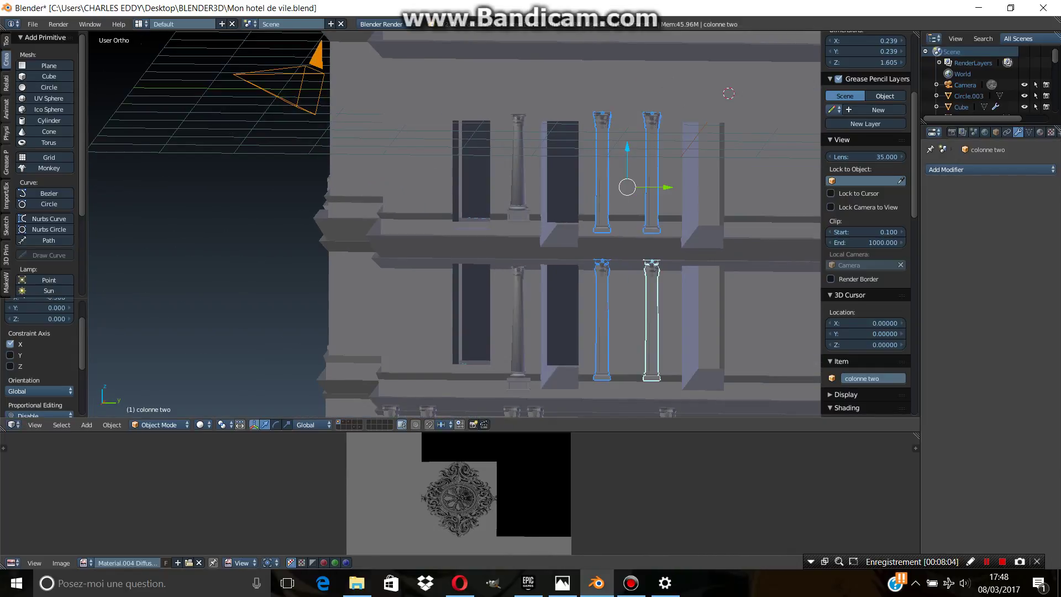
{"action": "right_click", "coordinate": [763, 194]}
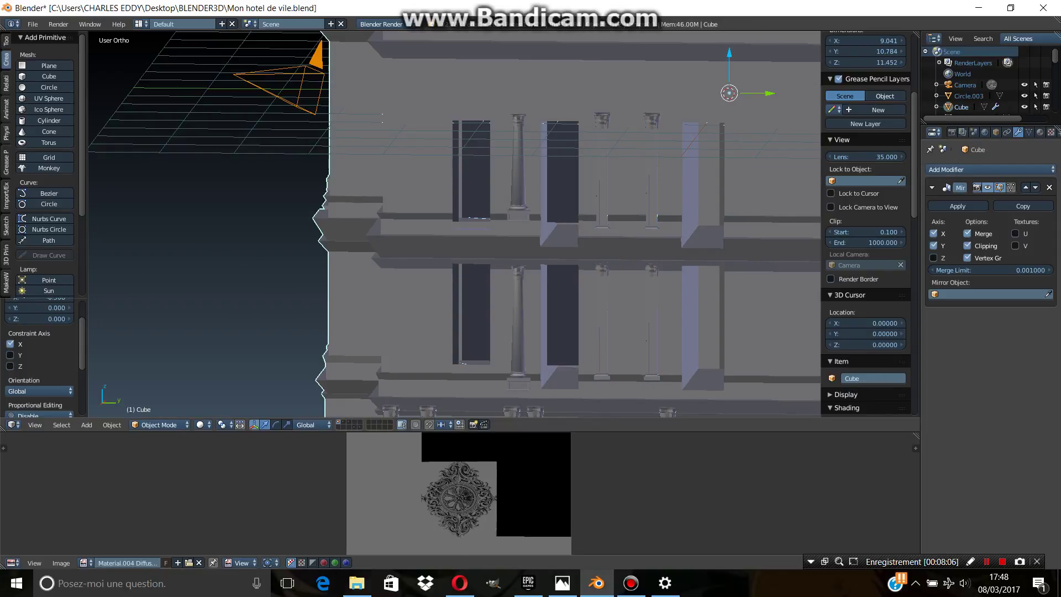
- Enter Edit Mode on the Cube and select one column's linked geometry
{"action": "key", "text": "Tab"}
{"action": "key", "text": "l"}
{"action": "key", "text": "l"}
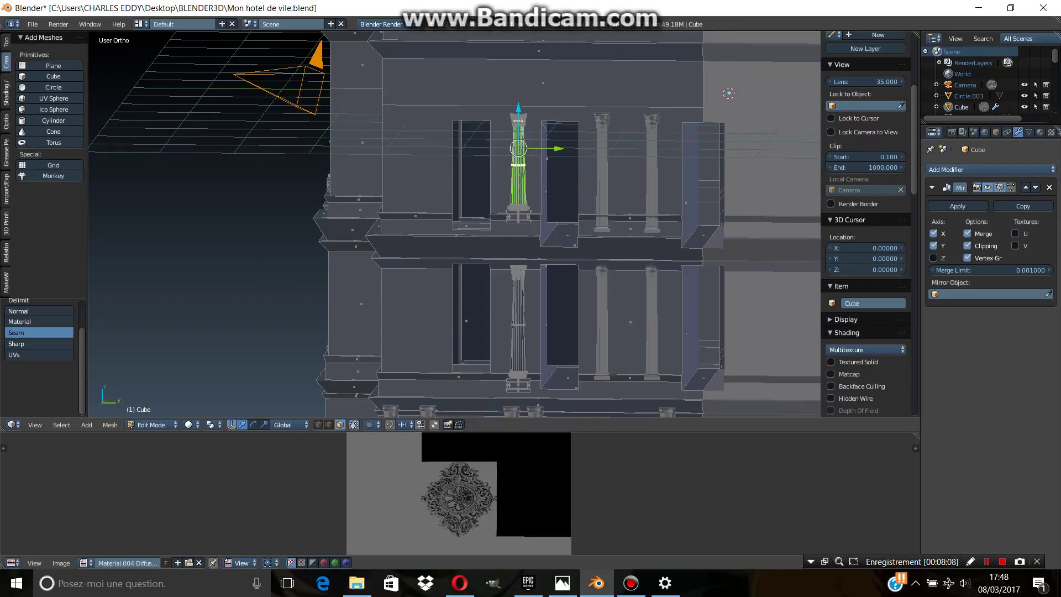
{"action": "key", "text": "l"}
{"action": "scroll", "coordinate": [454, 224], "scroll_direction": "up", "scroll_amount": 4}
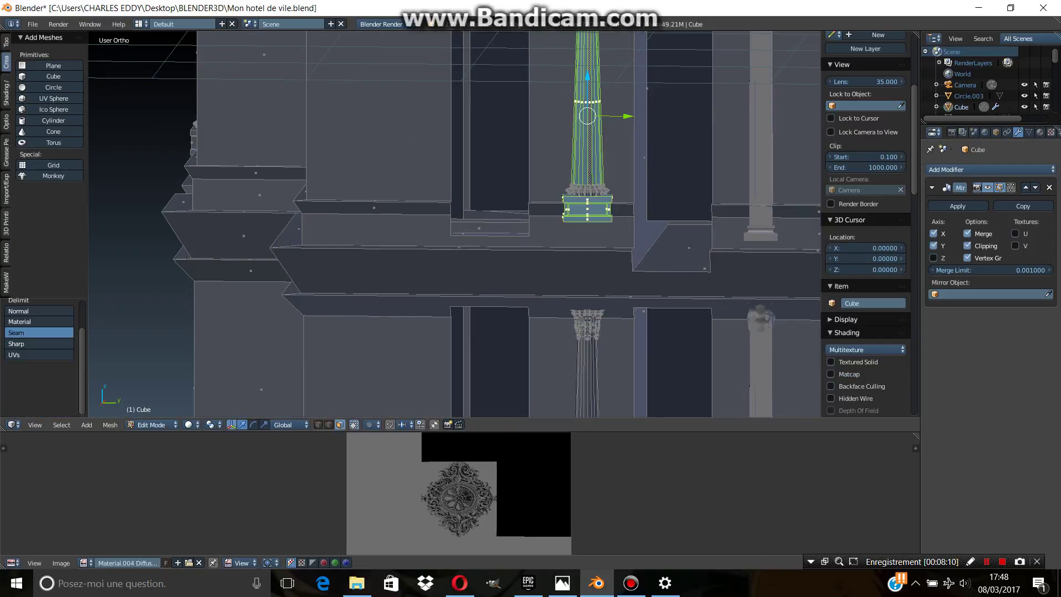
{"action": "middle_click_drag", "start_coordinate": [497, 166], "coordinate": [449, 301], "text": "shift"}
- In wireframe, circle-select the column from its capital down to the base
{"action": "key", "text": "z"}
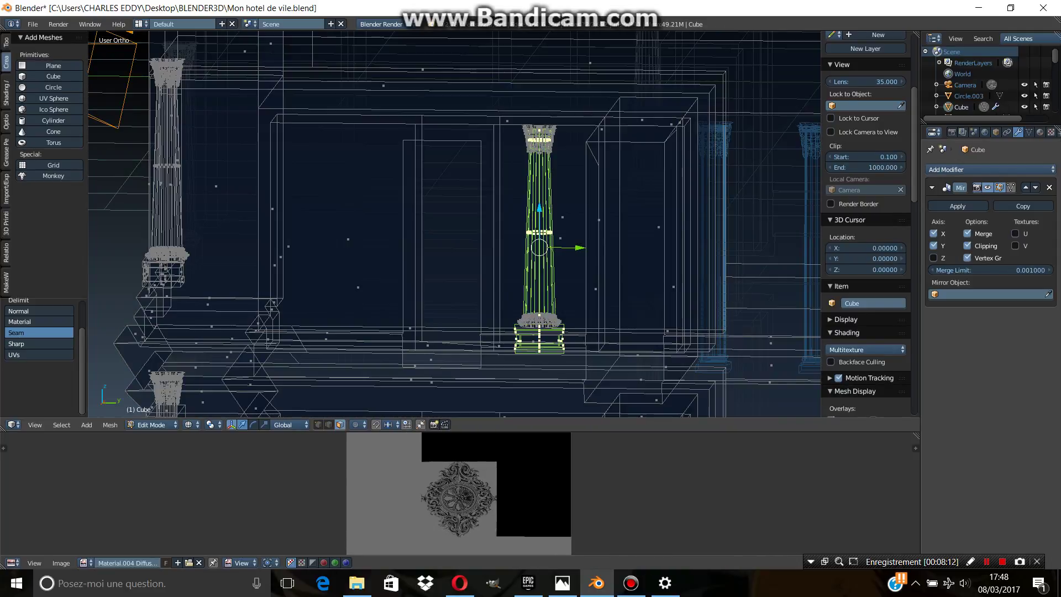
{"action": "key", "text": "c"}
{"action": "mouse_move", "coordinate": [540, 141]}
{"action": "left_mouse_down"}
{"action": "mouse_move", "coordinate": [536, 255]}
{"action": "mouse_move", "coordinate": [554, 334]}
{"action": "left_mouse_up"}
{"action": "key", "text": "Escape"}
{"action": "mouse_move", "coordinate": [554, 334]}
{"action": "middle_mouse_down"}
{"action": "mouse_move", "coordinate": [498, 310]}
{"action": "mouse_move", "coordinate": [561, 236]}
{"action": "mouse_move", "coordinate": [474, 107]}
{"action": "mouse_move", "coordinate": [442, 111]}
{"action": "middle_mouse_up"}
{"action": "key", "text": "c"}
{"action": "key", "text": "Escape"}
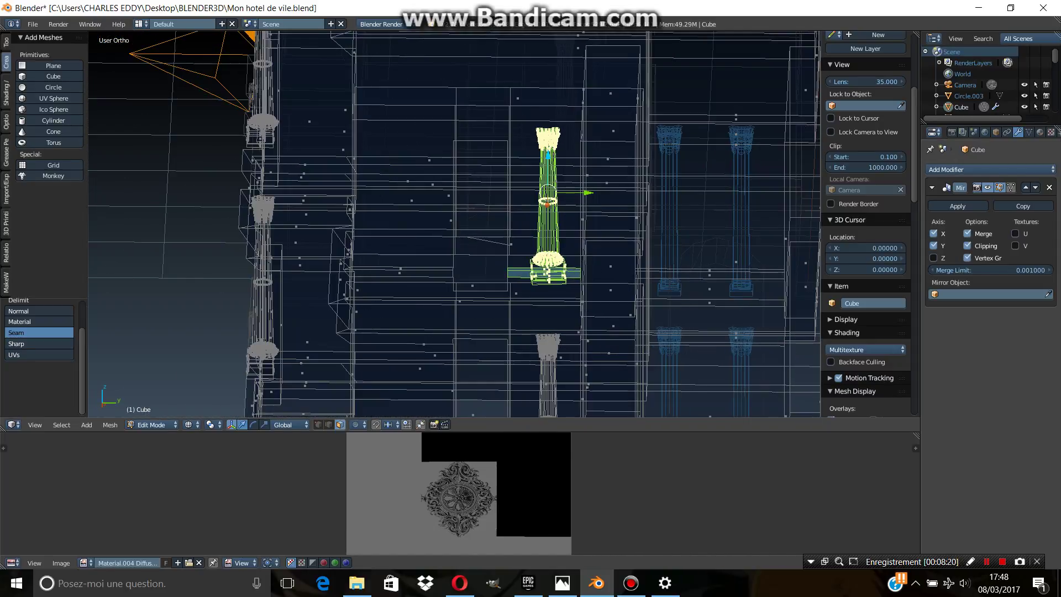
{"action": "key", "text": "c"}
{"action": "key", "text": "Escape"}
{"action": "scroll", "coordinate": [471, 285], "scroll_direction": "up", "scroll_amount": 3}
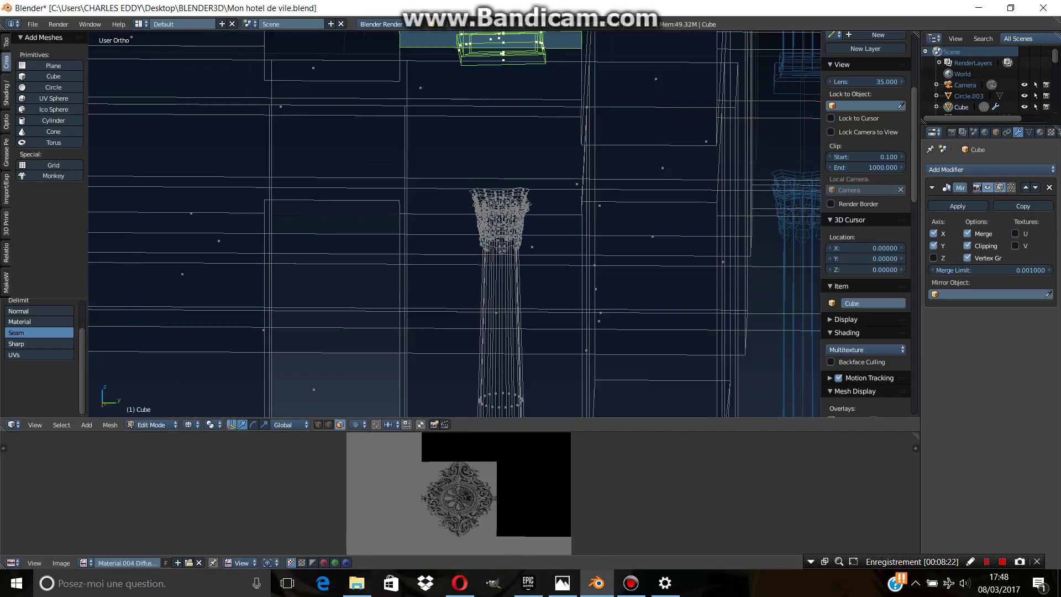
{"action": "mouse_move", "coordinate": [453, 221]}
{"action": "middle_mouse_down"}
{"action": "mouse_move", "coordinate": [420, 249]}
{"action": "mouse_move", "coordinate": [388, 232]}
{"action": "middle_mouse_up"}
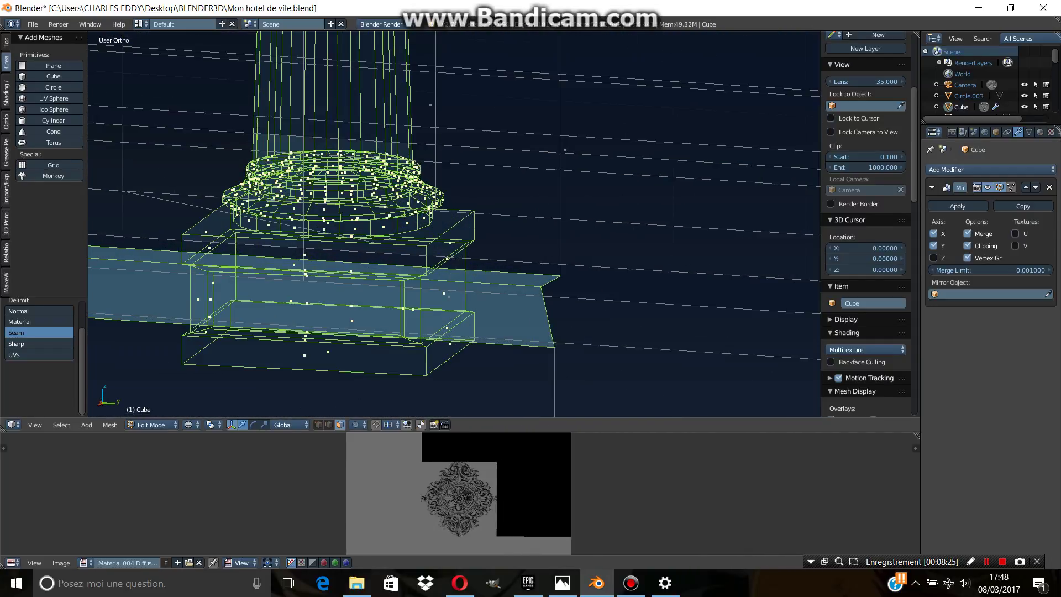
{"action": "mouse_move", "coordinate": [498, 276]}
{"action": "middle_mouse_down"}
{"action": "mouse_move", "coordinate": [483, 337]}
{"action": "mouse_move", "coordinate": [498, 249]}
{"action": "mouse_move", "coordinate": [553, 238]}
{"action": "middle_mouse_up"}
- Select an edge loop on the column and return to solid display
{"action": "key", "text": "c"}
{"action": "key", "text": "Escape"}
{"action": "scroll", "coordinate": [482, 337], "scroll_direction": "down", "scroll_amount": 3}
{"action": "scroll", "coordinate": [497, 249], "scroll_direction": "down", "scroll_amount": 3}
{"action": "scroll", "coordinate": [558, 232], "scroll_direction": "up", "scroll_amount": 2}
{"action": "scroll", "coordinate": [558, 232], "scroll_direction": "up", "scroll_amount": 2}
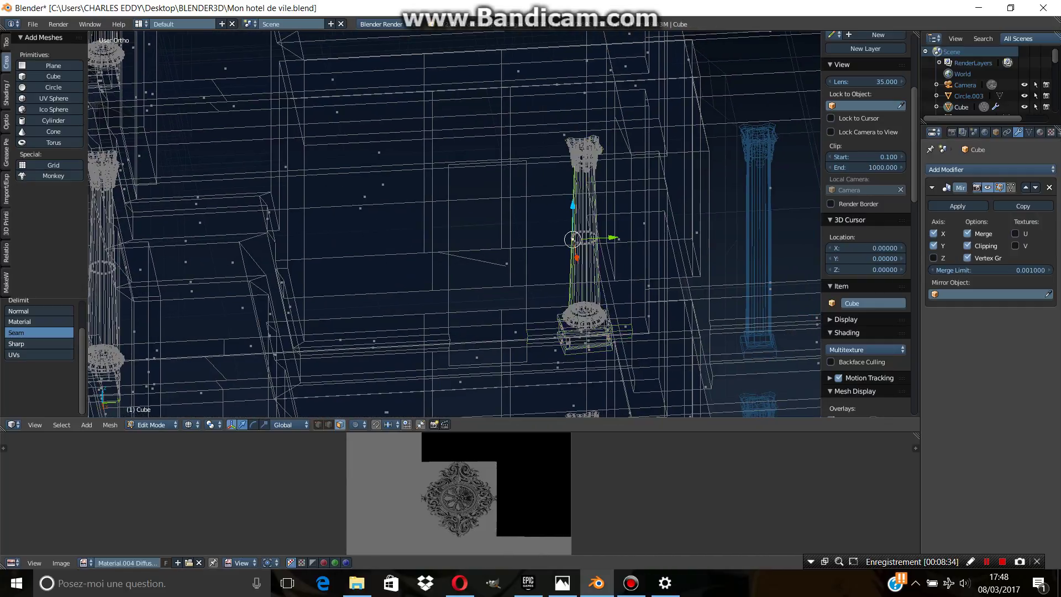
{"action": "right_click", "coordinate": [597, 266]}
{"action": "key", "text": "z"}
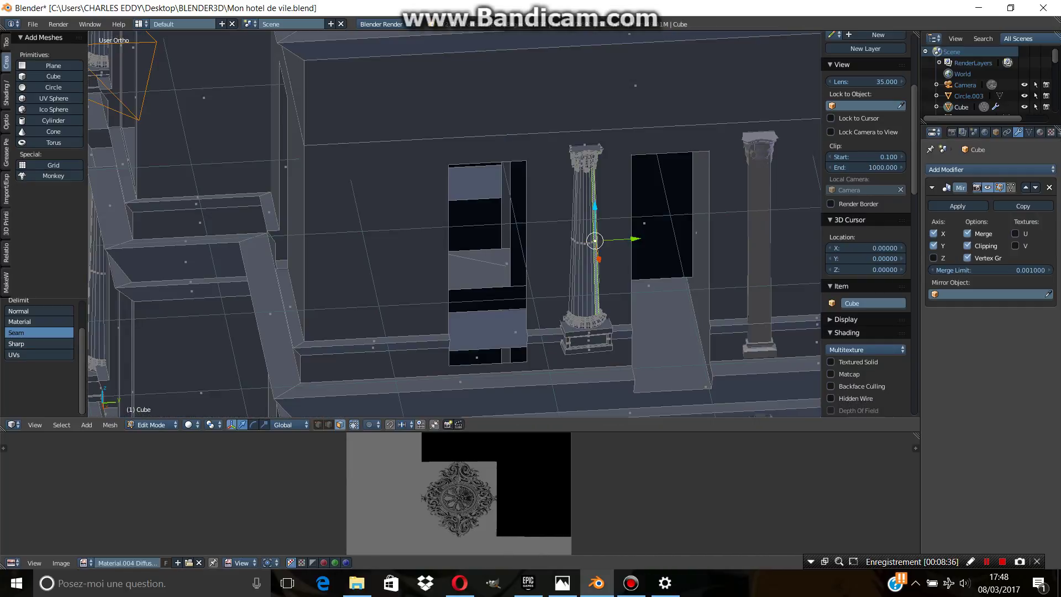
- Select only the column's linked geometry, add the capital top, and frame it
{"action": "key", "text": "ctrl+l"}
{"action": "key", "text": "a"}
{"action": "key", "text": "a"}
{"action": "key", "text": "ctrl+z"}
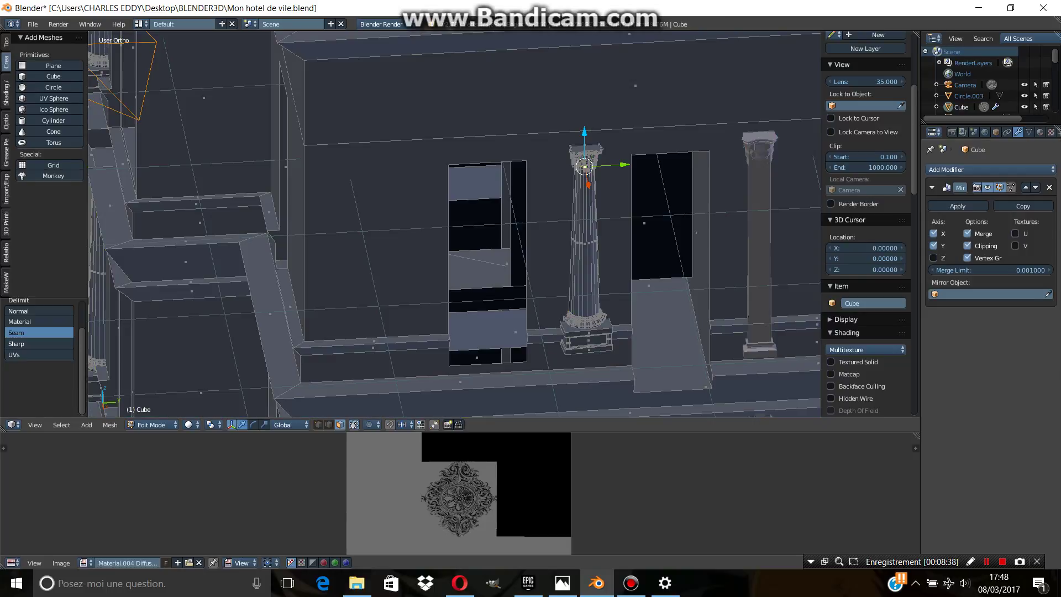
{"action": "key", "text": "ctrl+z"}
{"action": "key", "text": "l"}
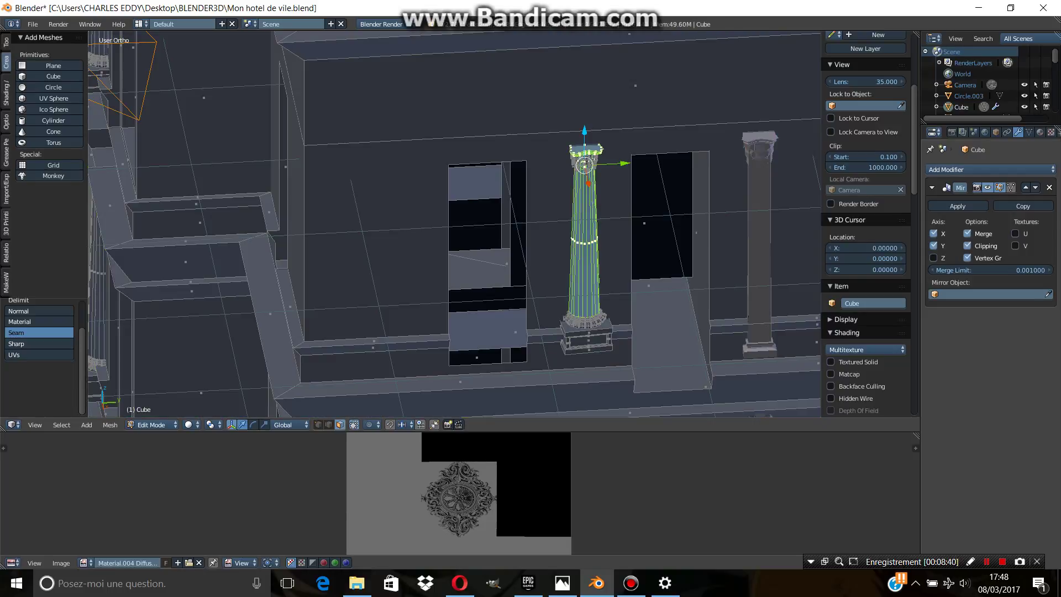
{"action": "scroll", "coordinate": [495, 241], "scroll_direction": "up", "scroll_amount": 5}
{"action": "key", "text": "KP_Decimal"}
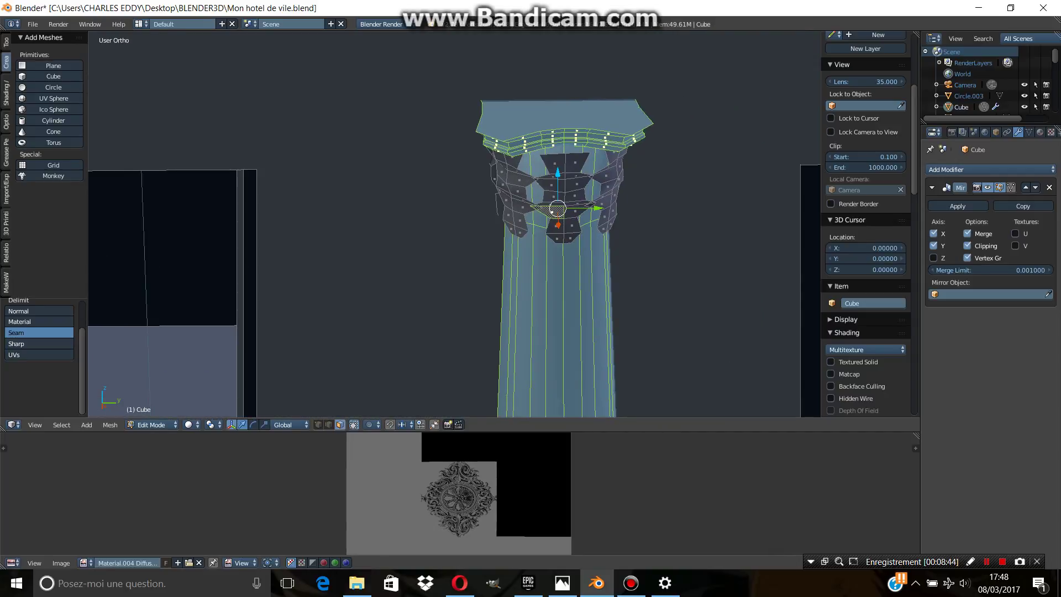
- Select the capital's central linked faces, then clear the selection in wireframe
{"action": "key", "text": "l"}
{"action": "key", "text": "l"}
{"action": "key", "text": "l"}
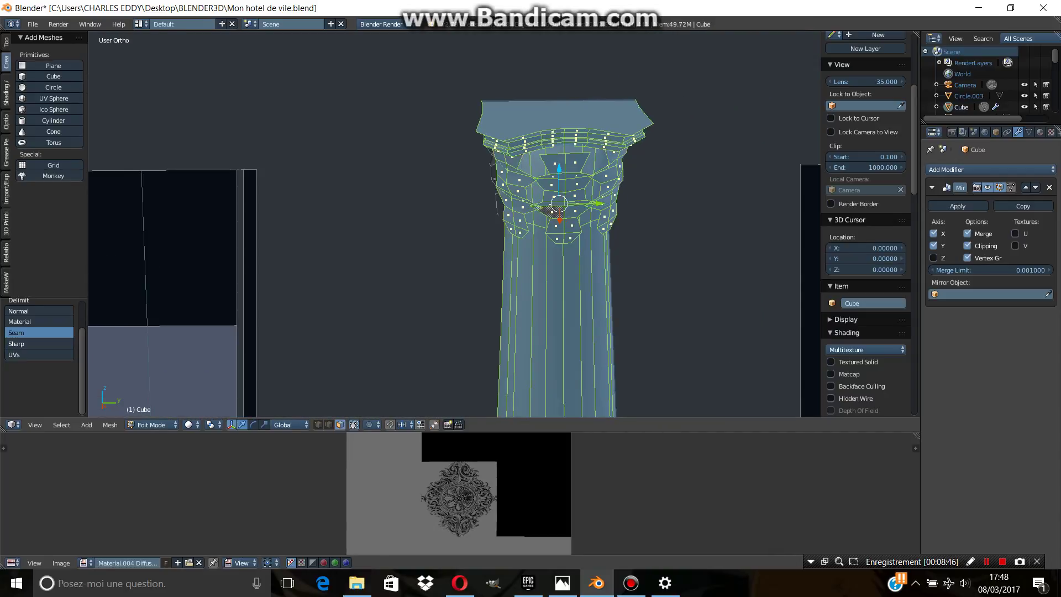
{"action": "scroll", "coordinate": [454, 223], "scroll_direction": "down", "scroll_amount": 2}
{"action": "scroll", "coordinate": [454, 225], "scroll_direction": "down", "scroll_amount": 3}
{"action": "key", "text": "z"}
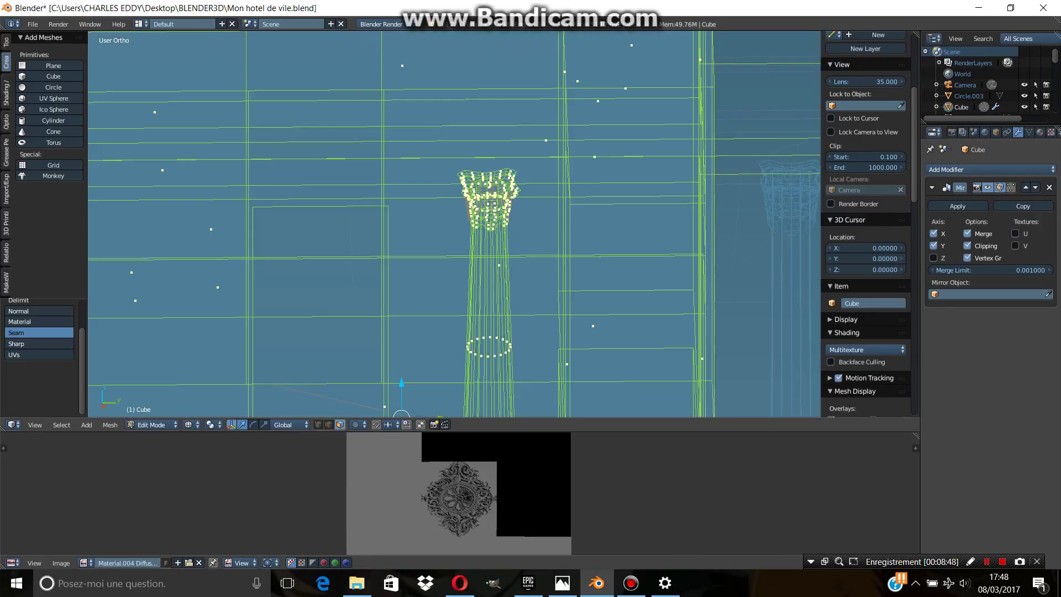
{"action": "key", "text": "a"}
{"action": "scroll", "coordinate": [865, 222], "scroll_direction": "down", "scroll_amount": 2}
{"action": "scroll", "coordinate": [473, 304], "scroll_direction": "down", "scroll_amount": 2}
- Select the column base faces and the linked ring at its foot
{"action": "scroll", "coordinate": [473, 305], "scroll_direction": "down", "scroll_amount": 2}
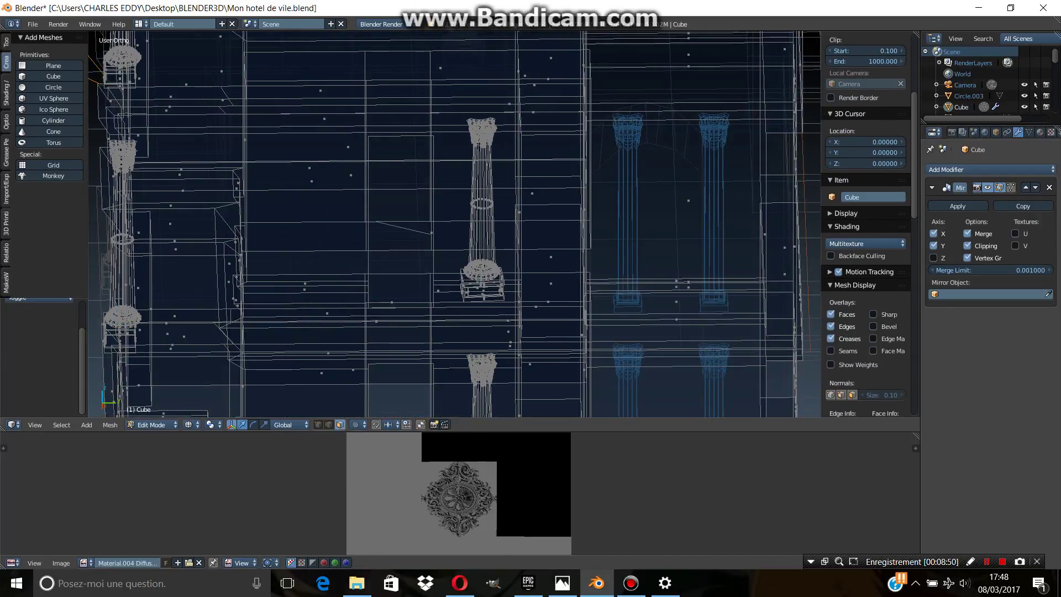
{"action": "key", "text": "c"}
{"action": "left_click", "coordinate": [483, 287]}
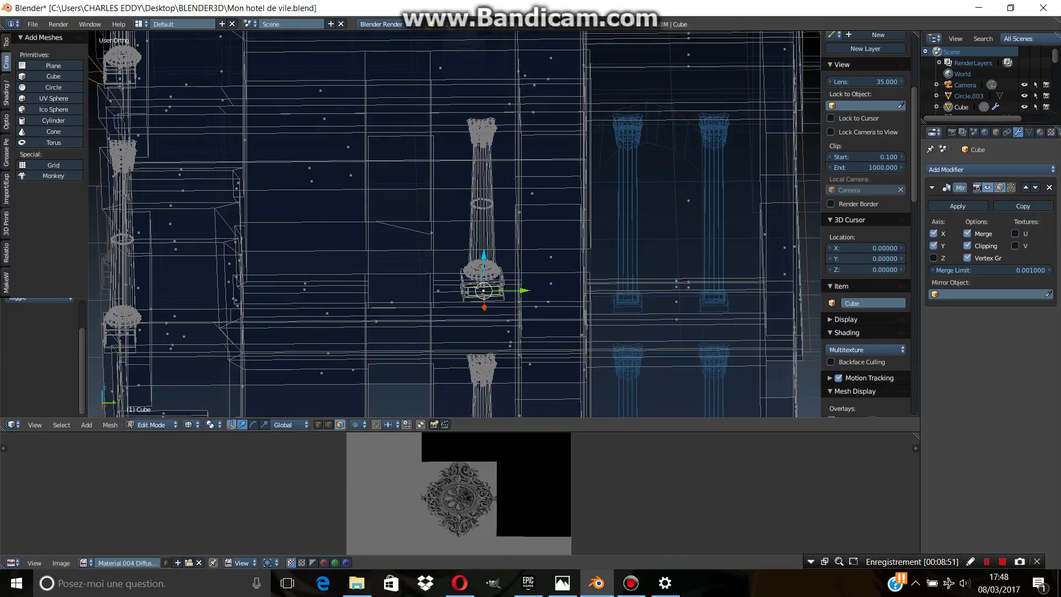
{"action": "scroll", "coordinate": [487, 288], "scroll_direction": "up", "scroll_amount": 2}
{"action": "left_click", "coordinate": [497, 285]}
{"action": "scroll", "coordinate": [497, 320], "scroll_direction": "up", "scroll_amount": 3}
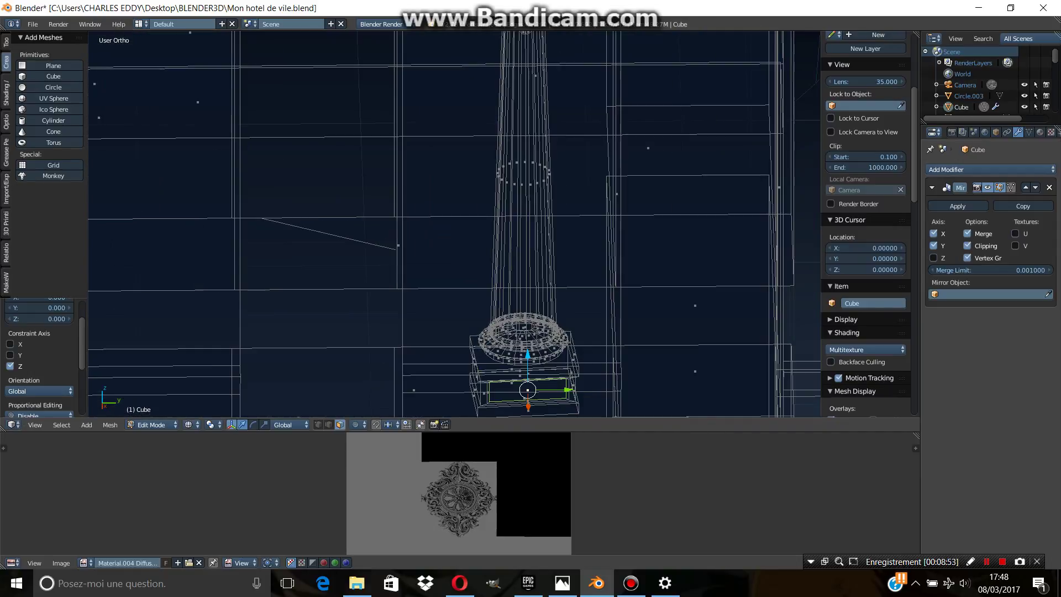
{"action": "key", "text": "l"}
{"action": "scroll", "coordinate": [455, 224], "scroll_direction": "down", "scroll_amount": 3}
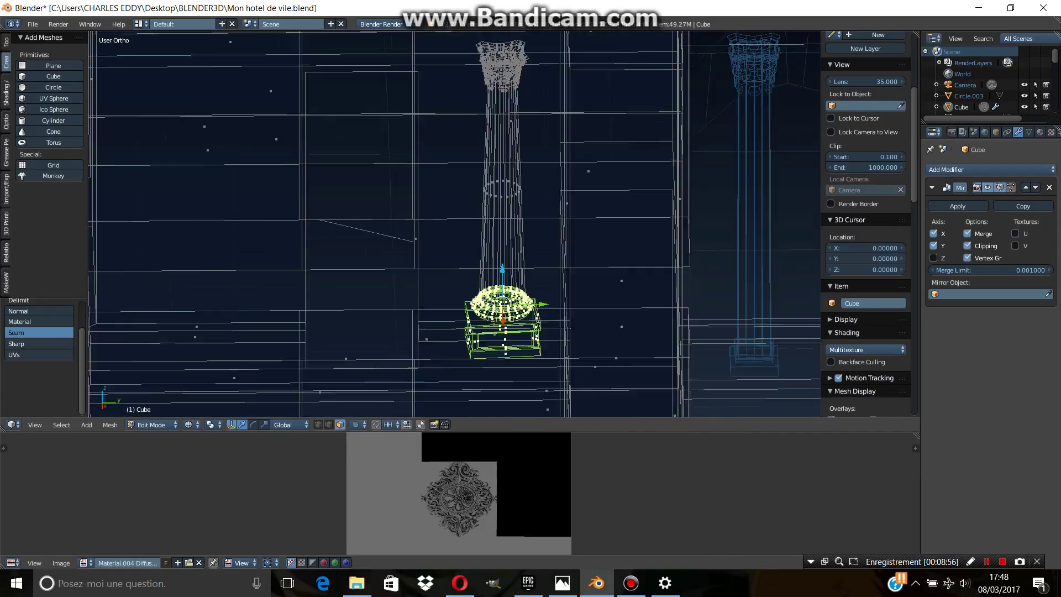
- Undo the ring selection and orbit to a front view of the column
{"action": "mouse_move", "coordinate": [454, 224]}
{"action": "middle_mouse_down"}
{"action": "mouse_move", "coordinate": [364, 182]}
{"action": "mouse_move", "coordinate": [337, 122]}
{"action": "middle_mouse_up"}
{"action": "scroll", "coordinate": [454, 225], "scroll_direction": "up", "scroll_amount": 2}
{"action": "key", "text": "ctrl+z"}
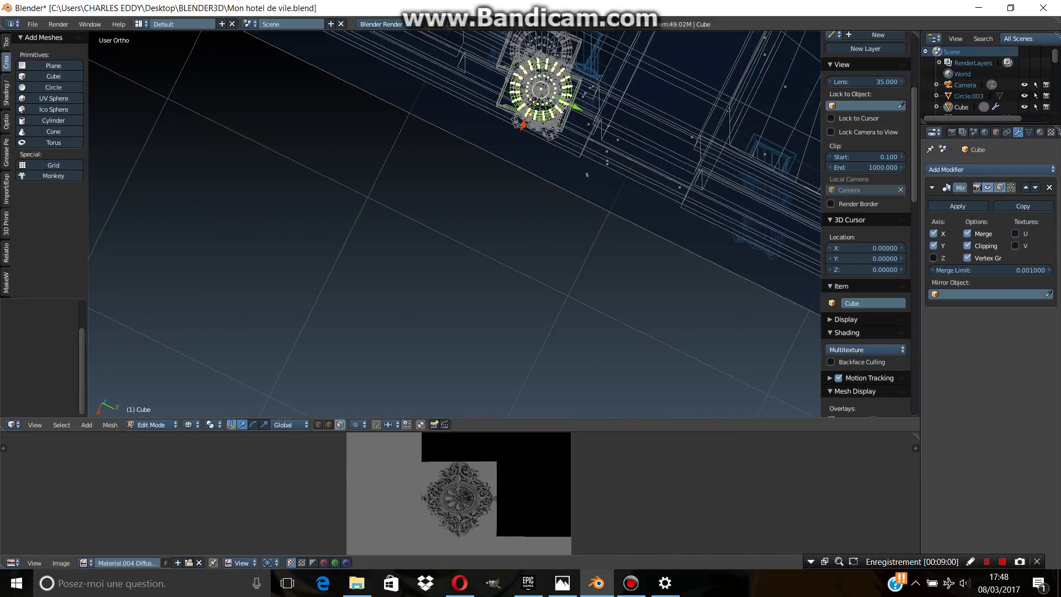
{"action": "key", "text": "ctrl+z"}
{"action": "scroll", "coordinate": [866, 221], "scroll_direction": "down", "scroll_amount": 4}
{"action": "middle_click_drag", "start_coordinate": [498, 221], "coordinate": [443, 166]}
{"action": "middle_click_drag", "start_coordinate": [453, 233], "coordinate": [459, 165]}
{"action": "scroll", "coordinate": [530, 221], "scroll_direction": "up", "scroll_amount": 2}
{"action": "scroll", "coordinate": [531, 221], "scroll_direction": "up", "scroll_amount": 2}
{"action": "scroll", "coordinate": [866, 222], "scroll_direction": "up", "scroll_amount": 1}
{"action": "scroll", "coordinate": [866, 221], "scroll_direction": "up", "scroll_amount": 3}
{"action": "scroll", "coordinate": [497, 222], "scroll_direction": "down", "scroll_amount": 2}
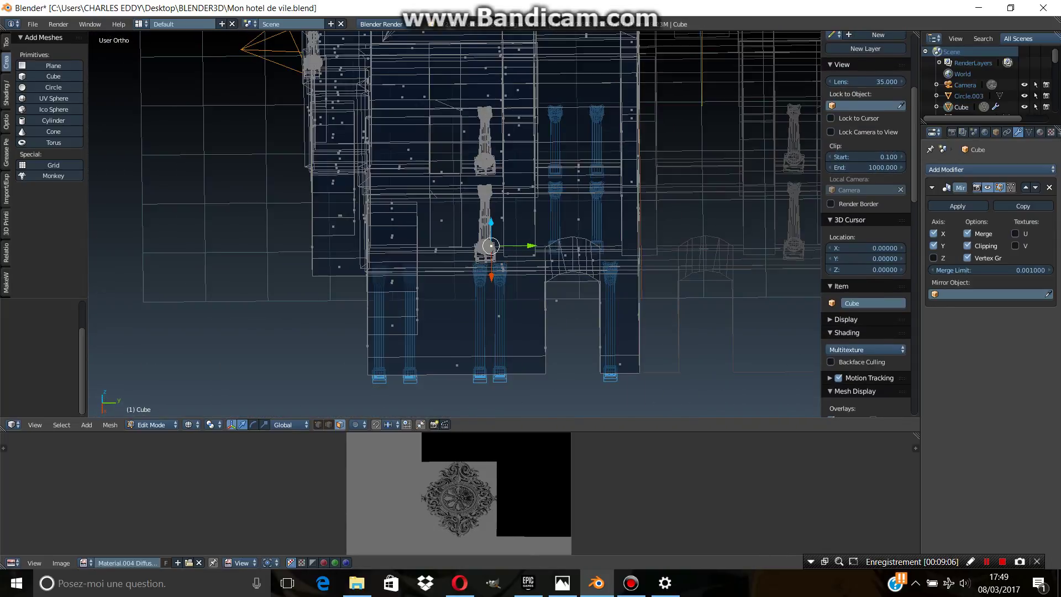
{"action": "middle_click_drag", "start_coordinate": [497, 222], "coordinate": [486, 167]}
{"action": "scroll", "coordinate": [454, 224], "scroll_direction": "up", "scroll_amount": 3}
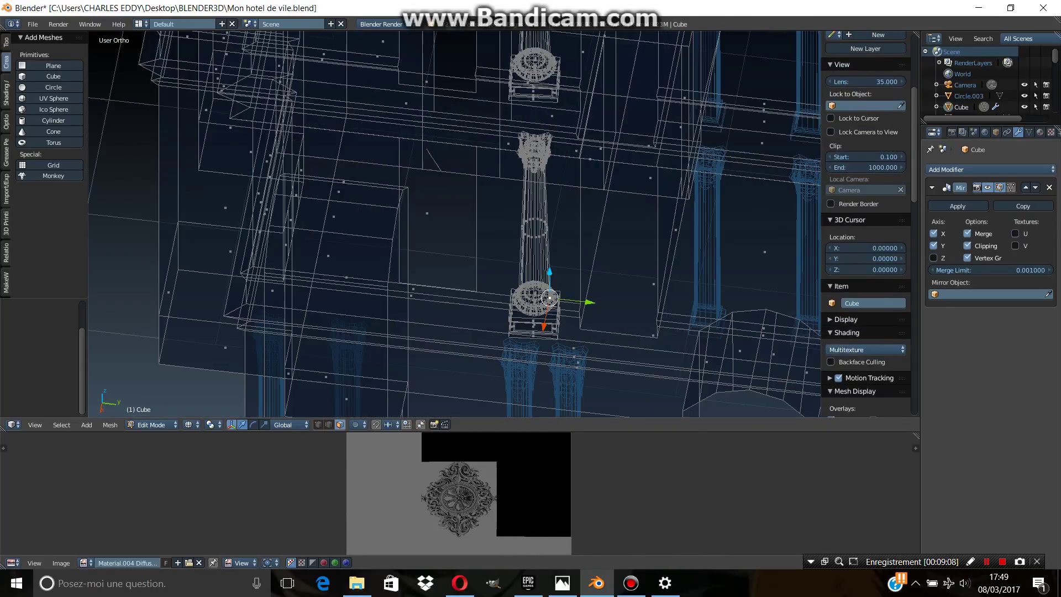
- Select the rosette ring plus box-shaped base and check them from the top view
{"action": "key", "text": "ctrl+l"}
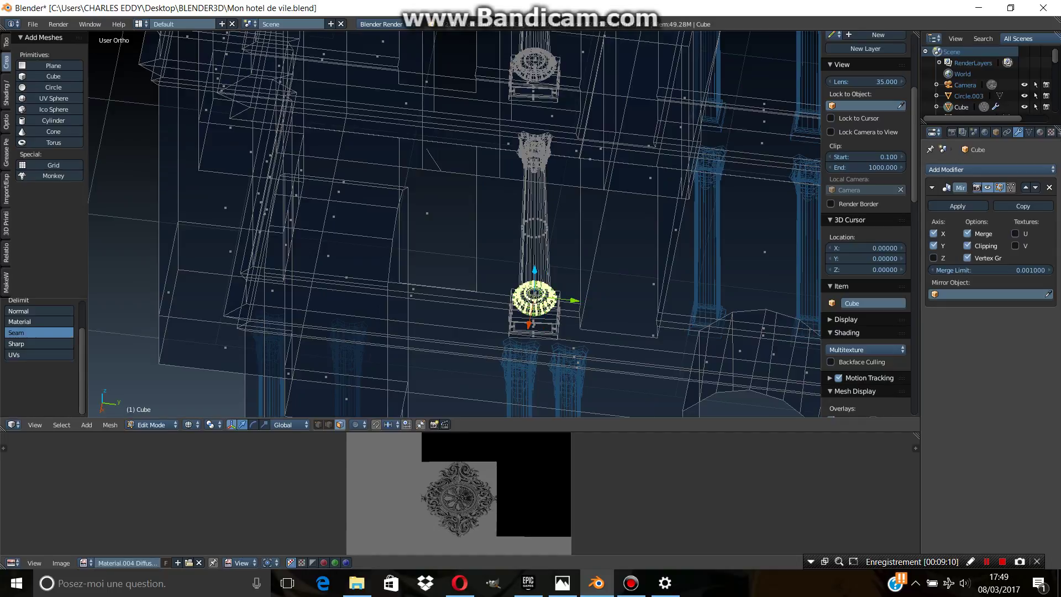
{"action": "key", "text": "l"}
{"action": "scroll", "coordinate": [454, 223], "scroll_direction": "down", "scroll_amount": 3}
{"action": "scroll", "coordinate": [455, 224], "scroll_direction": "down", "scroll_amount": 1}
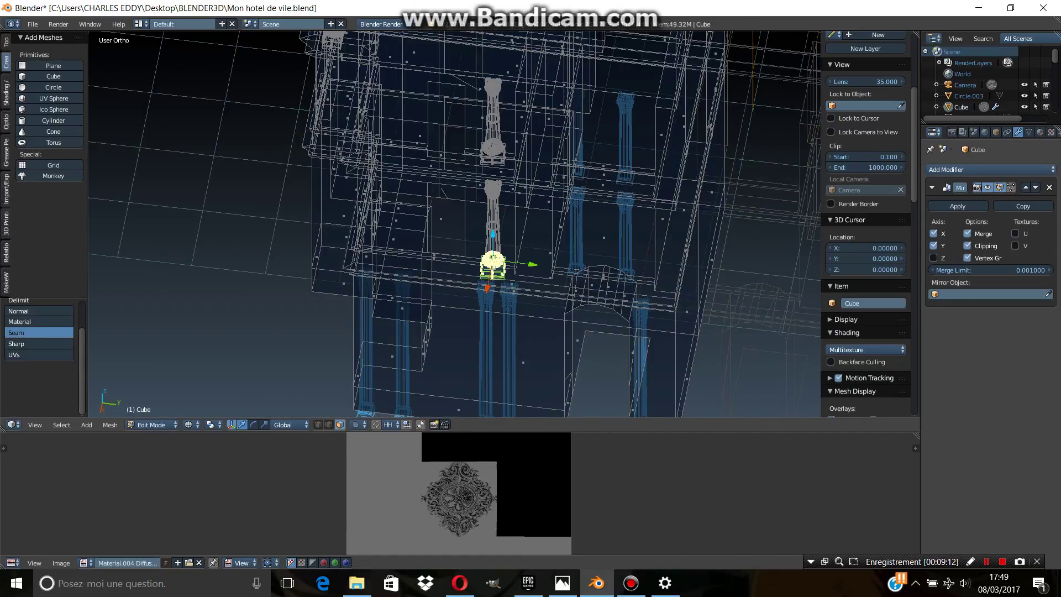
{"action": "key", "text": "KP_7"}
{"action": "scroll", "coordinate": [455, 224], "scroll_direction": "up", "scroll_amount": 2}
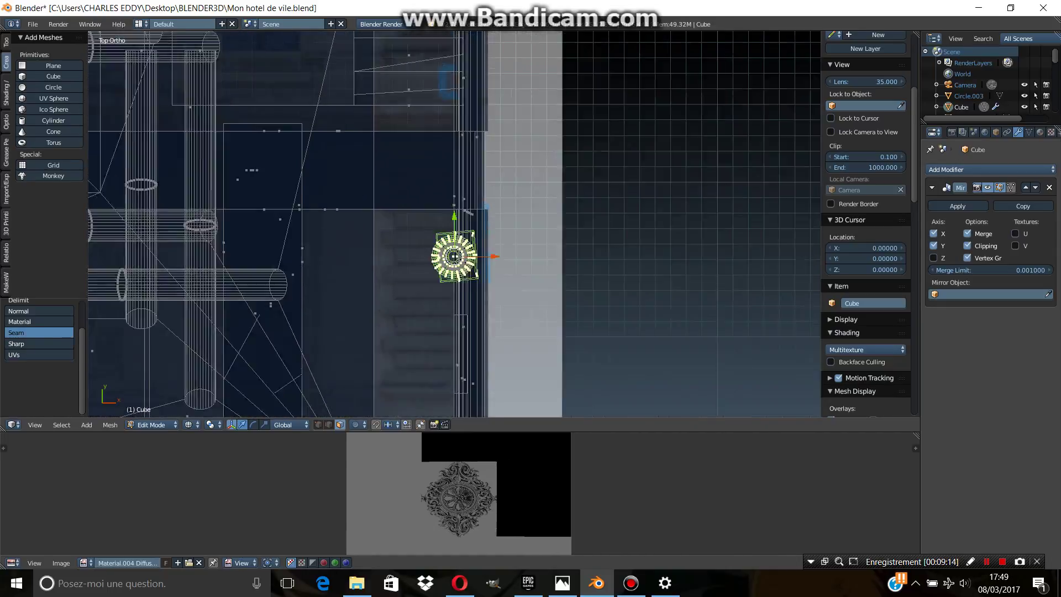
{"action": "scroll", "coordinate": [454, 223], "scroll_direction": "up", "scroll_amount": 1}
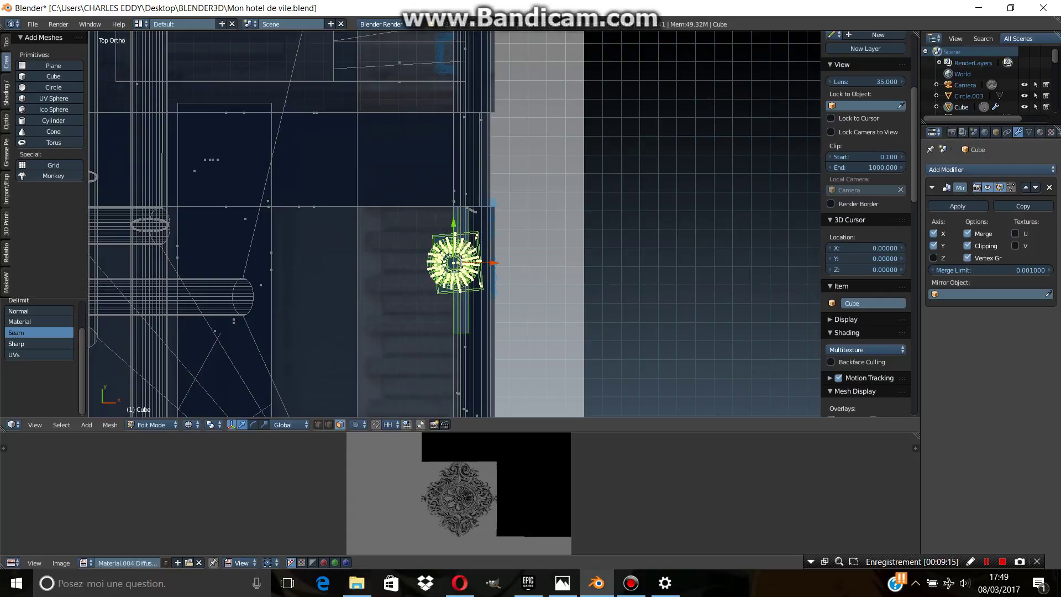
{"action": "mouse_move", "coordinate": [462, 289]}
{"action": "middle_mouse_down"}
{"action": "mouse_move", "coordinate": [480, 265]}
{"action": "mouse_move", "coordinate": [486, 275]}
{"action": "middle_mouse_up"}
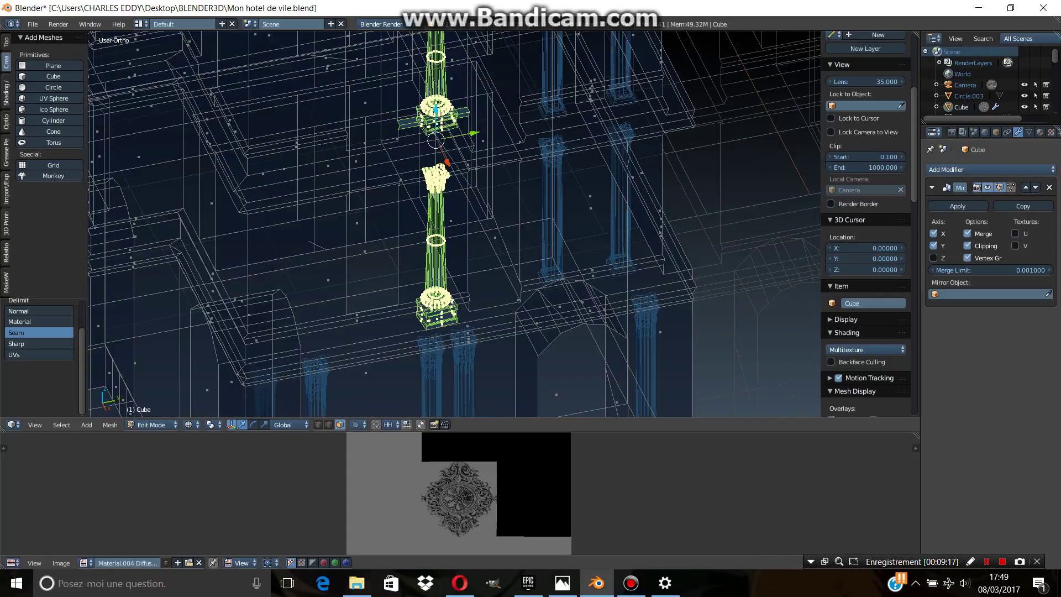
{"action": "scroll", "coordinate": [455, 224], "scroll_direction": "up", "scroll_amount": 2}
{"action": "scroll", "coordinate": [454, 225], "scroll_direction": "up", "scroll_amount": 1}
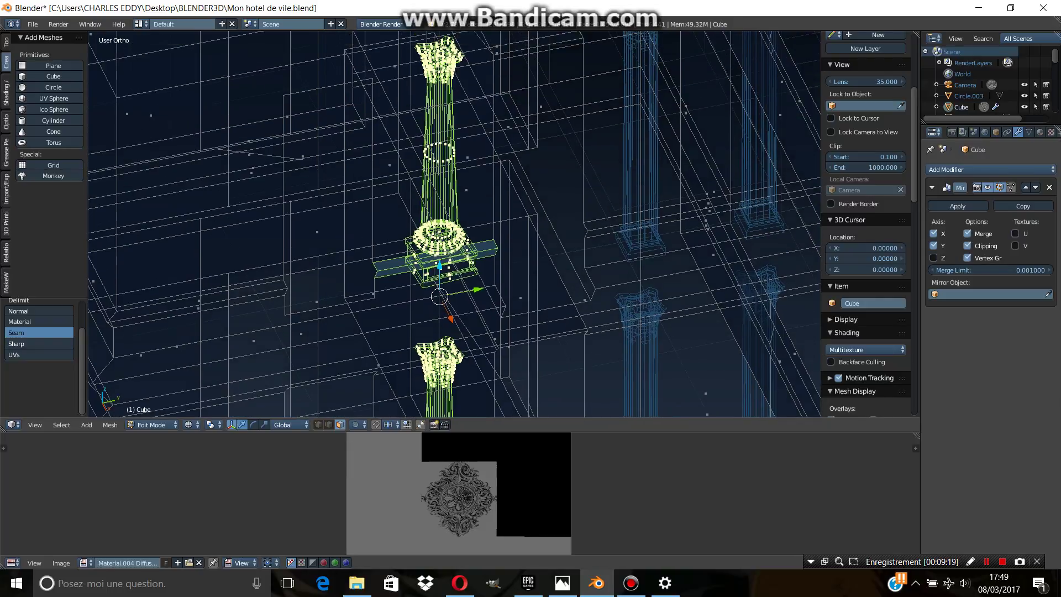
{"action": "scroll", "coordinate": [454, 224], "scroll_direction": "down", "scroll_amount": 3}
- In solid shading, select all wall faces, hide them, and view from above
{"action": "middle_click_drag", "start_coordinate": [454, 224], "coordinate": [459, 209]}
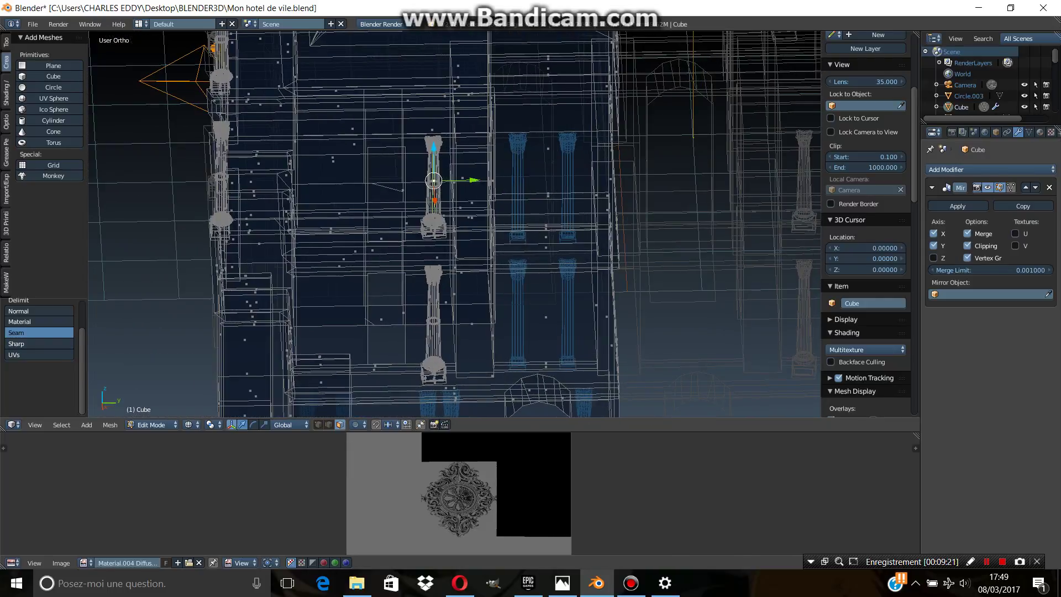
{"action": "key", "text": "z"}
{"action": "middle_click_drag", "start_coordinate": [402, 127], "coordinate": [419, 156], "text": "shift"}
{"action": "scroll", "coordinate": [403, 126], "scroll_direction": "up", "scroll_amount": 2}
{"action": "scroll", "coordinate": [401, 126], "scroll_direction": "up", "scroll_amount": 1}
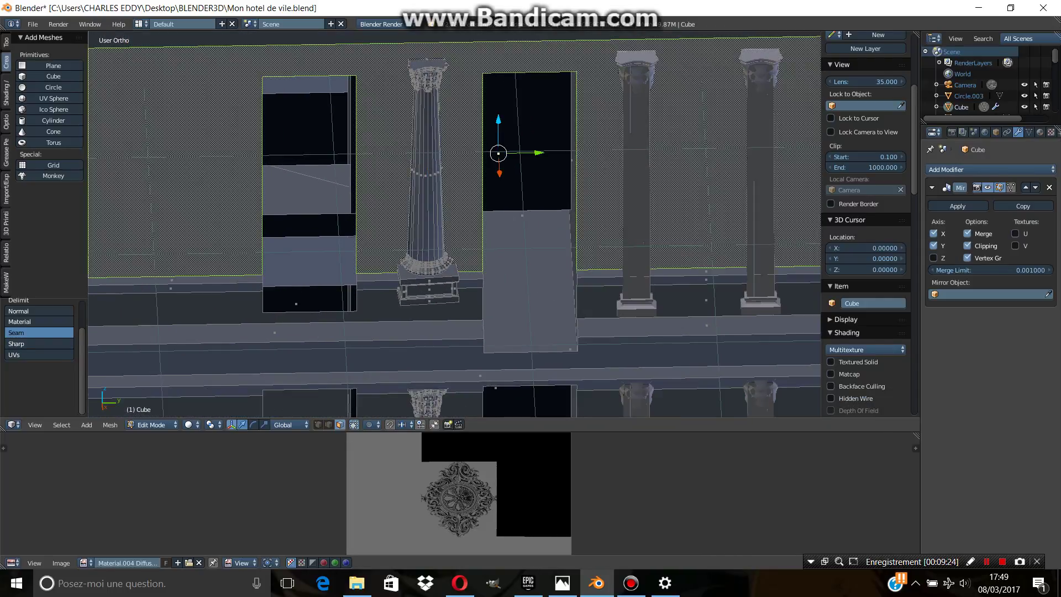
{"action": "key", "text": "a"}
{"action": "scroll", "coordinate": [454, 224], "scroll_direction": "down", "scroll_amount": 2}
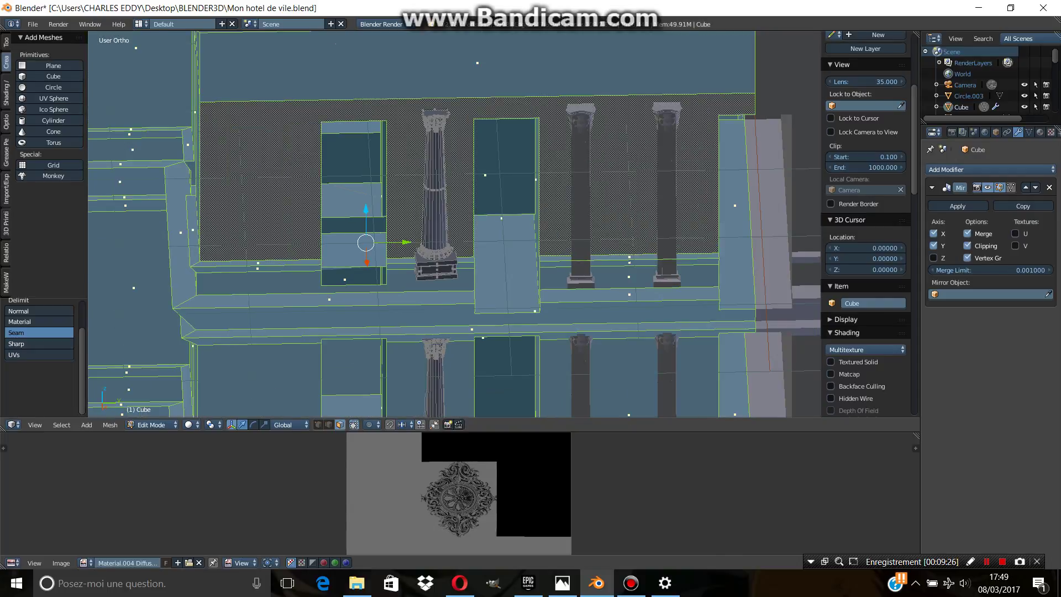
{"action": "key", "text": "h"}
{"action": "scroll", "coordinate": [867, 221], "scroll_direction": "down", "scroll_amount": 2}
{"action": "key", "text": "KP_7"}
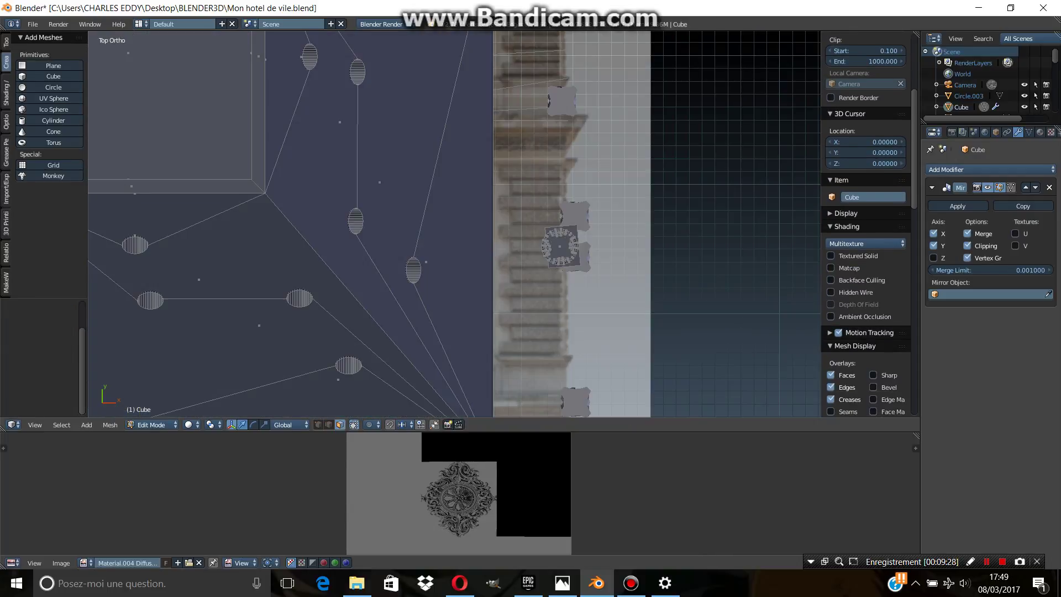
- Select the ornament in top view and rotate it
{"action": "left_click", "coordinate": [586, 270]}
{"action": "key", "text": "Escape"}
{"action": "key", "text": "z"}
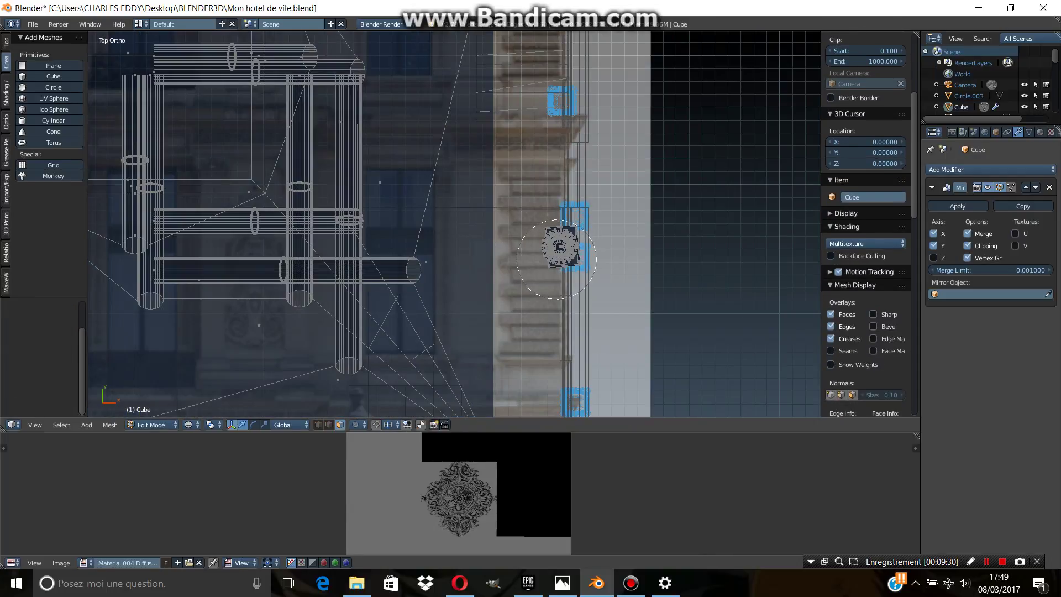
{"action": "mouse_move", "coordinate": [690, 224]}
{"action": "middle_mouse_down", "text": "shift"}
{"action": "mouse_move", "coordinate": [646, 246]}
{"action": "mouse_move", "coordinate": [464, 222]}
{"action": "mouse_move", "coordinate": [632, 48]}
{"action": "middle_mouse_up", "text": "shift"}
{"action": "key", "text": "r"}
{"action": "left_click", "coordinate": [646, 249]}
{"action": "key", "text": "z"}
- Reveal all geometry, then hide just the facade walls and view the columns from above
{"action": "key", "text": "alt+h"}
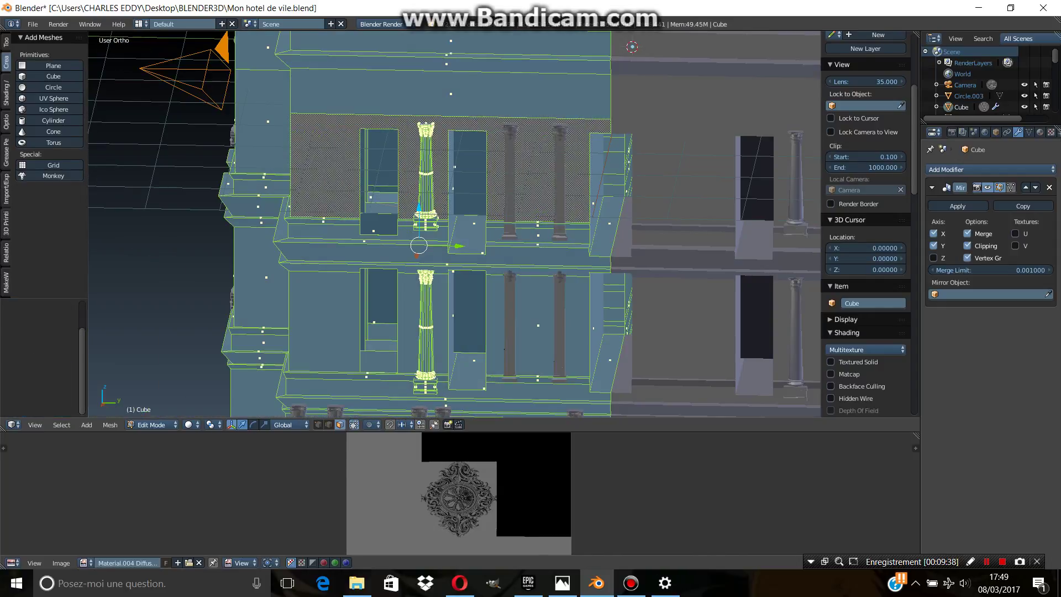
{"action": "right_click", "coordinate": [447, 107]}
{"action": "scroll", "coordinate": [448, 108], "scroll_direction": "up", "scroll_amount": 2}
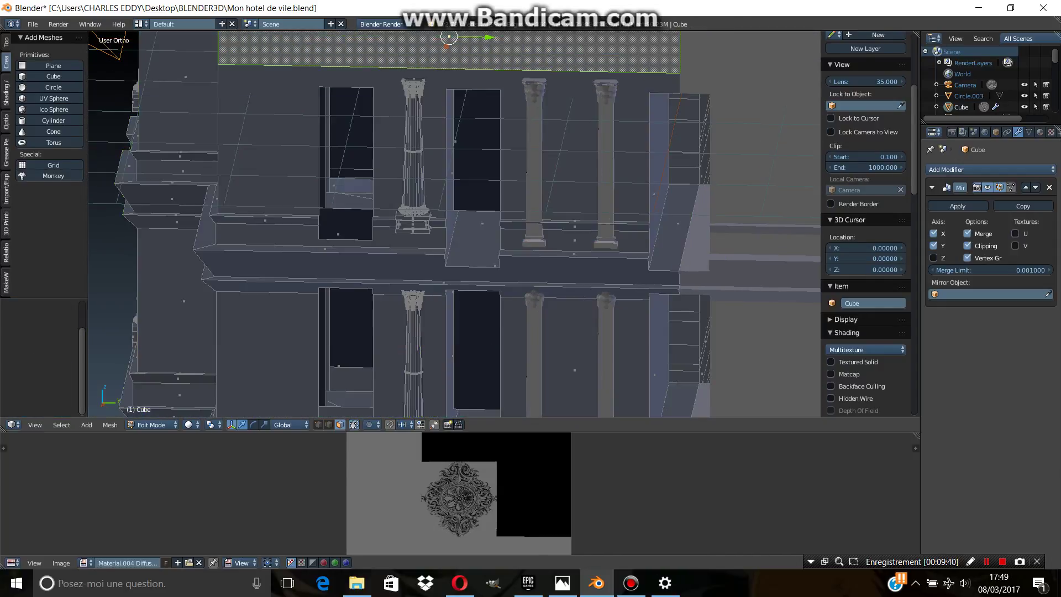
{"action": "key", "text": "l"}
{"action": "key", "text": "shift+l"}
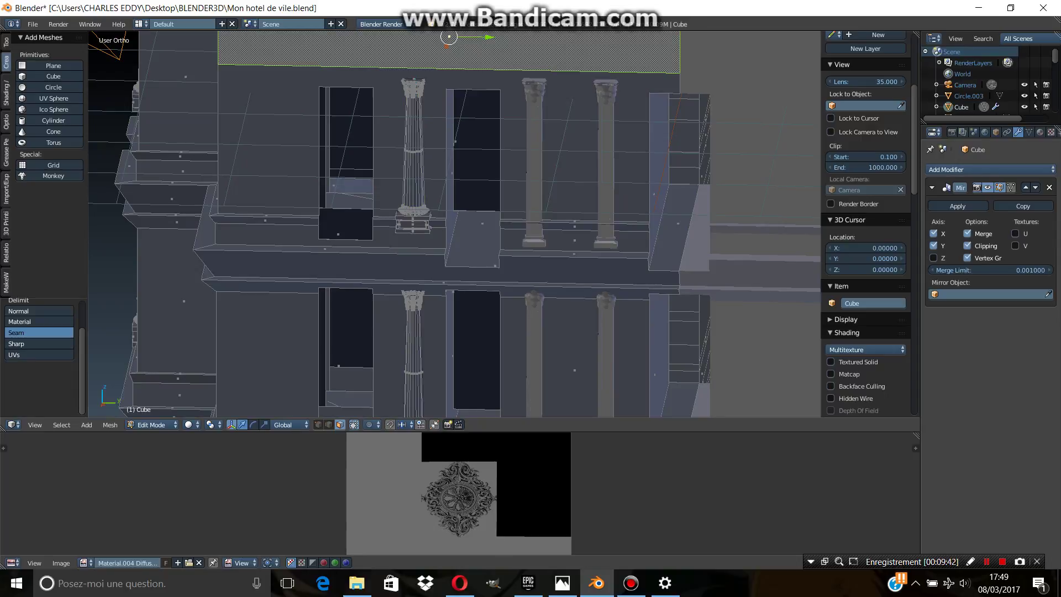
{"action": "key", "text": "ctrl+l"}
{"action": "key", "text": "h"}
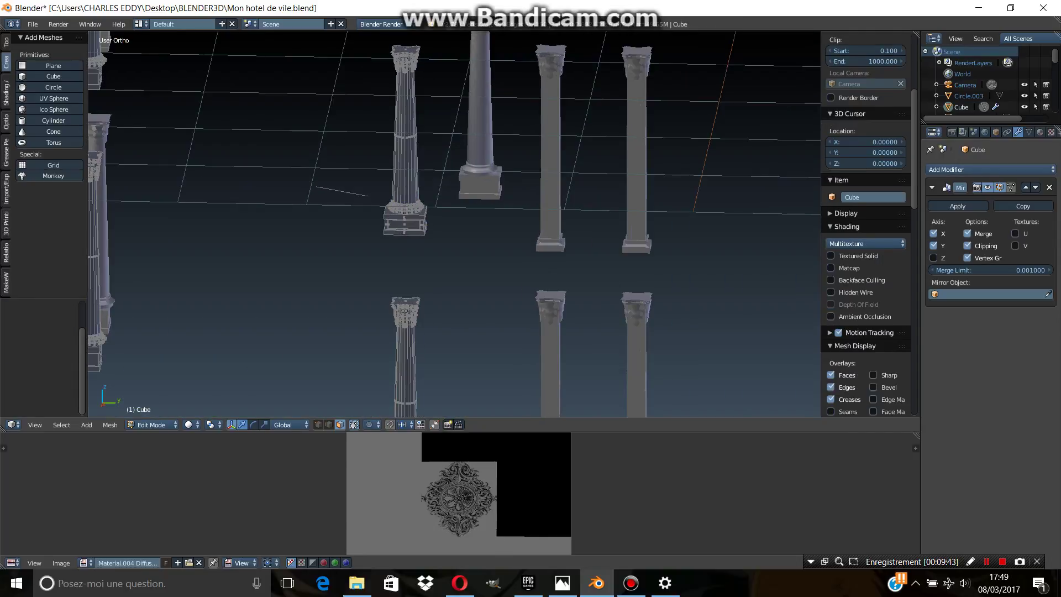
{"action": "scroll", "coordinate": [455, 223], "scroll_direction": "down", "scroll_amount": 5}
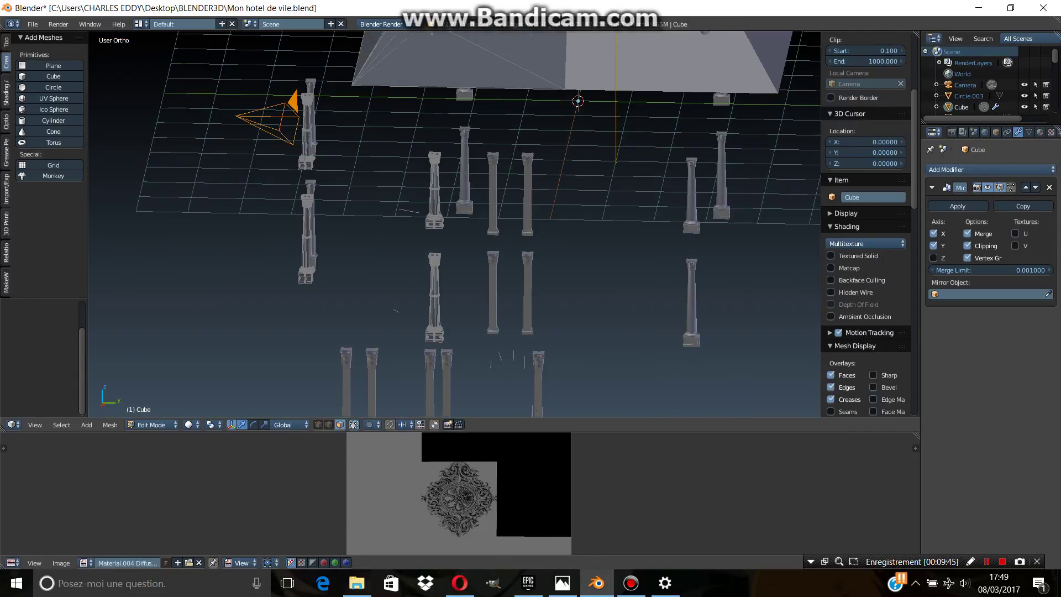
{"action": "key", "text": "KP_7"}
{"action": "scroll", "coordinate": [534, 293], "scroll_direction": "up", "scroll_amount": 3}
- Circle-select the stacked column vertices and check them in front and side views
{"action": "key", "text": "c"}
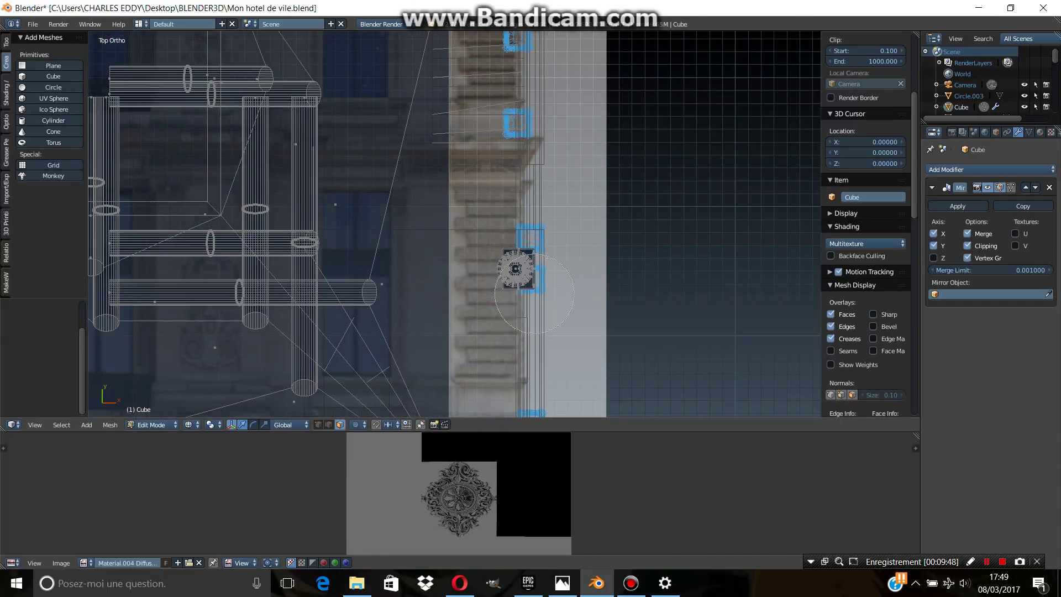
{"action": "left_click", "coordinate": [534, 292]}
{"action": "key", "text": "Escape"}
{"action": "middle_click_drag", "start_coordinate": [534, 293], "coordinate": [486, 304]}
{"action": "key", "text": "KP_1"}
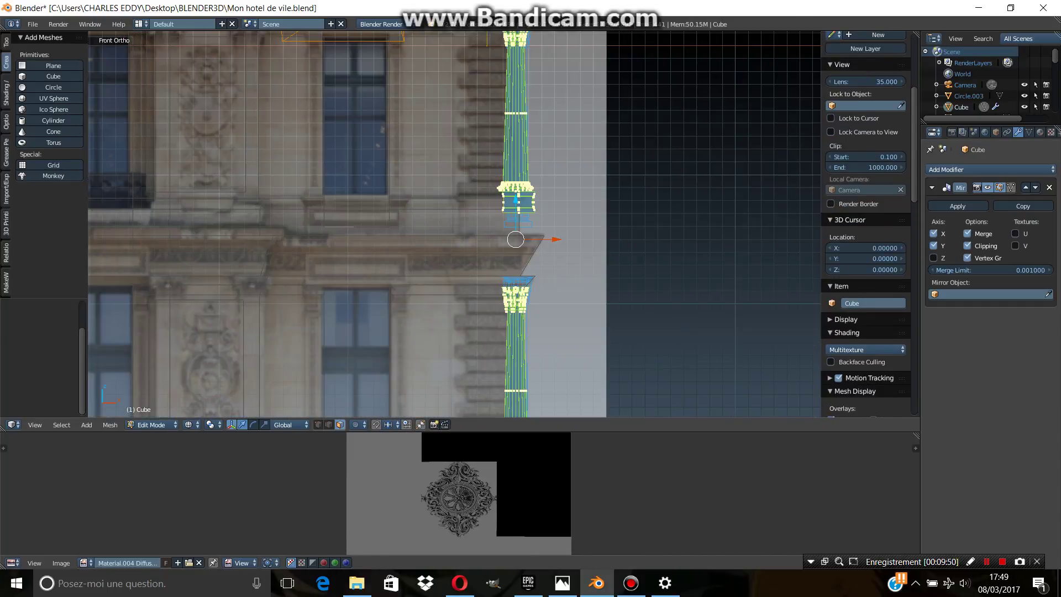
{"action": "key", "text": "KP_3"}
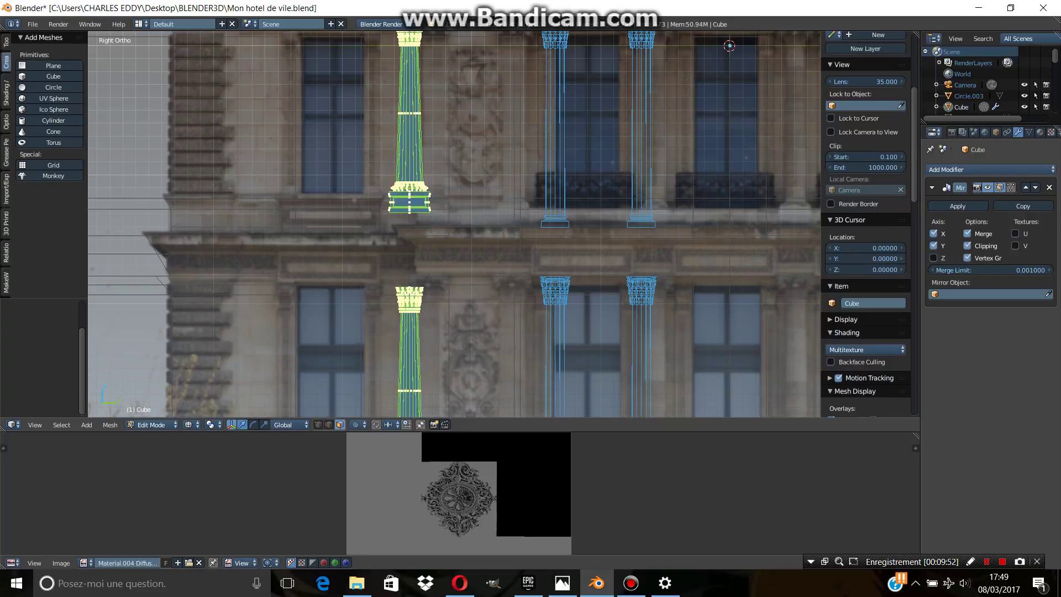
- Duplicate the columns and move the copy -1.113 along Y
{"action": "key", "text": "shift+d"}
{"action": "key", "text": "y"}
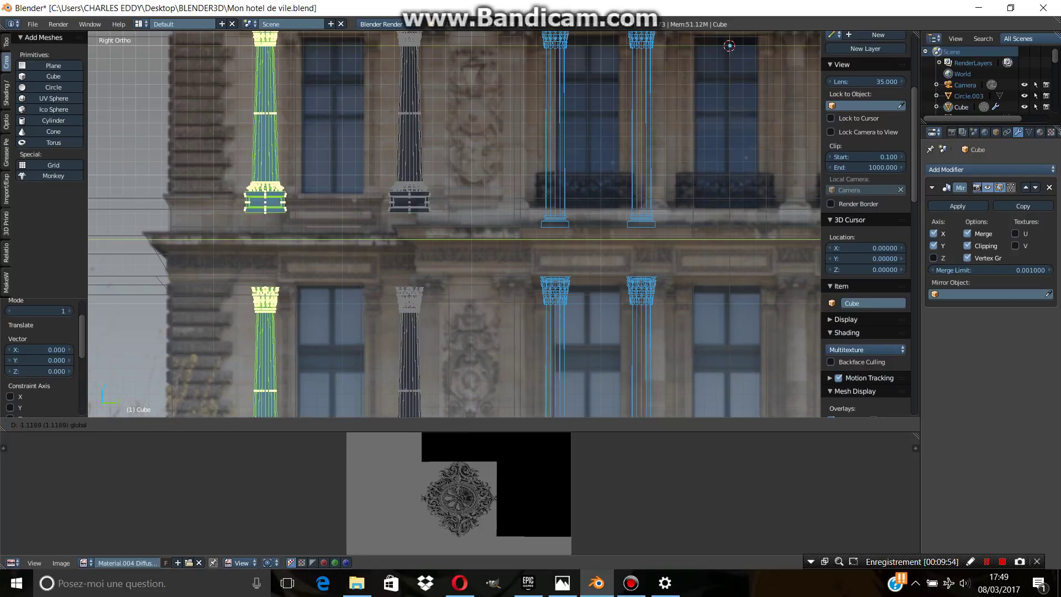
{"action": "key", "text": "Return"}
{"action": "middle_click_drag", "start_coordinate": [453, 221], "coordinate": [420, 248]}
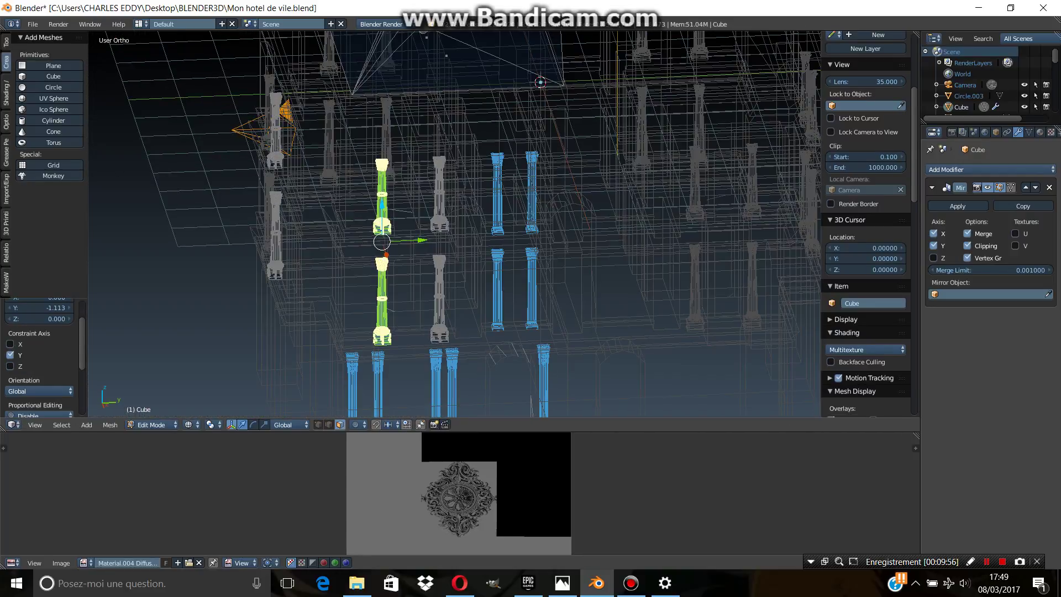
{"action": "key", "text": "shift+s"}
{"action": "key", "text": "Escape"}
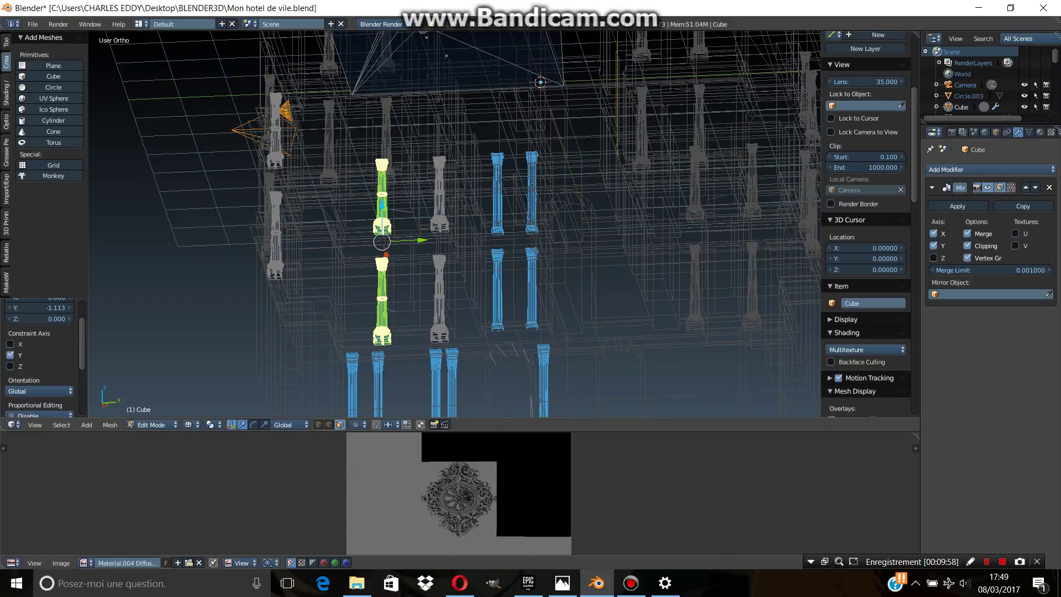